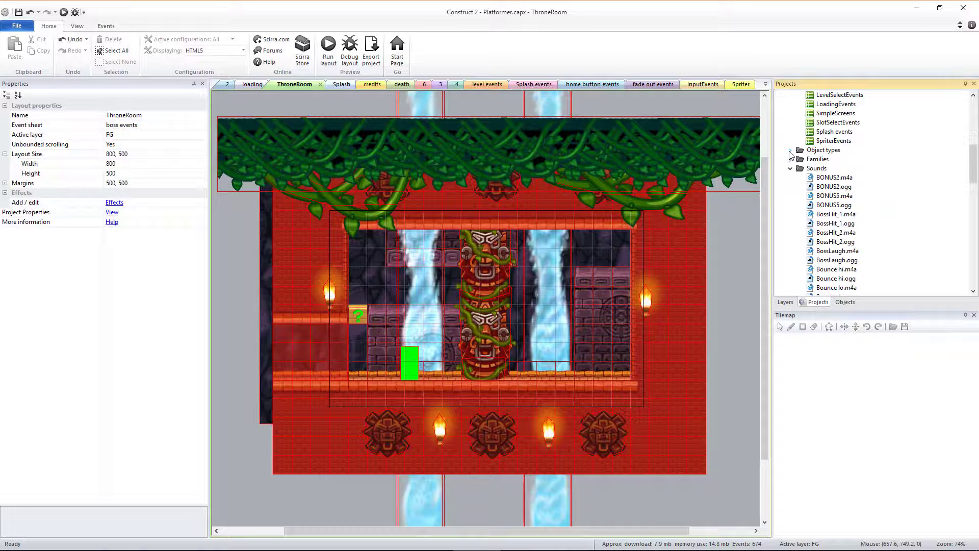
Place the bossMask sprite on the throne room floor, in front of the second waterfall, and add the BossSpriter object over it
scroll(811, 159, "down", 2)
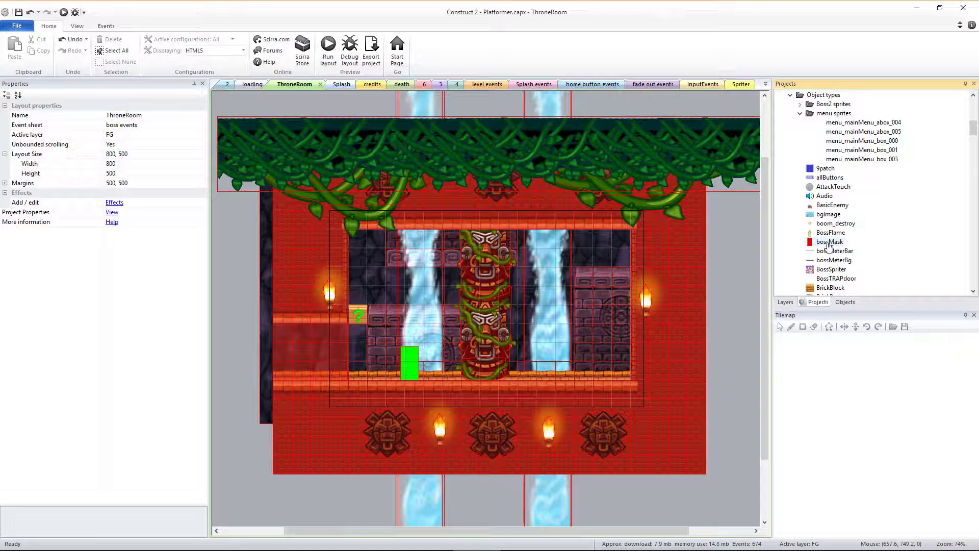
left_click_drag(829, 246, 565, 376)
left_click(818, 302)
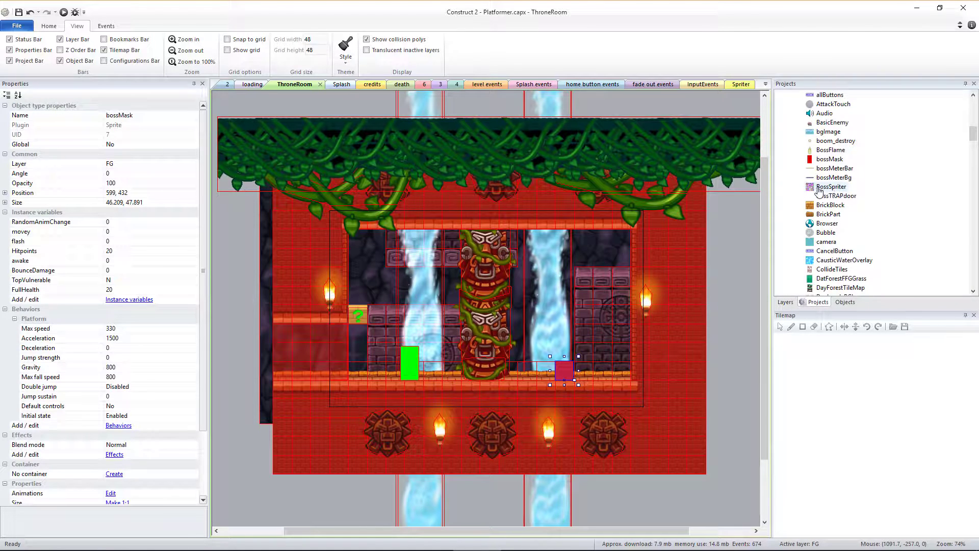
left_click_drag(820, 190, 564, 365)
Set the ThroneRoom layout's event sheet to boss events
left_click(834, 251)
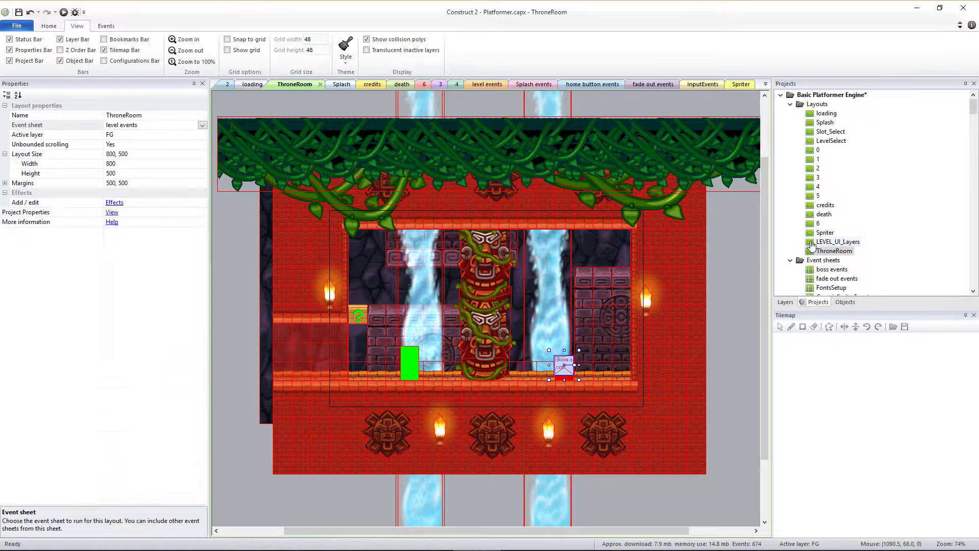
left_click(838, 242)
left_click(834, 251)
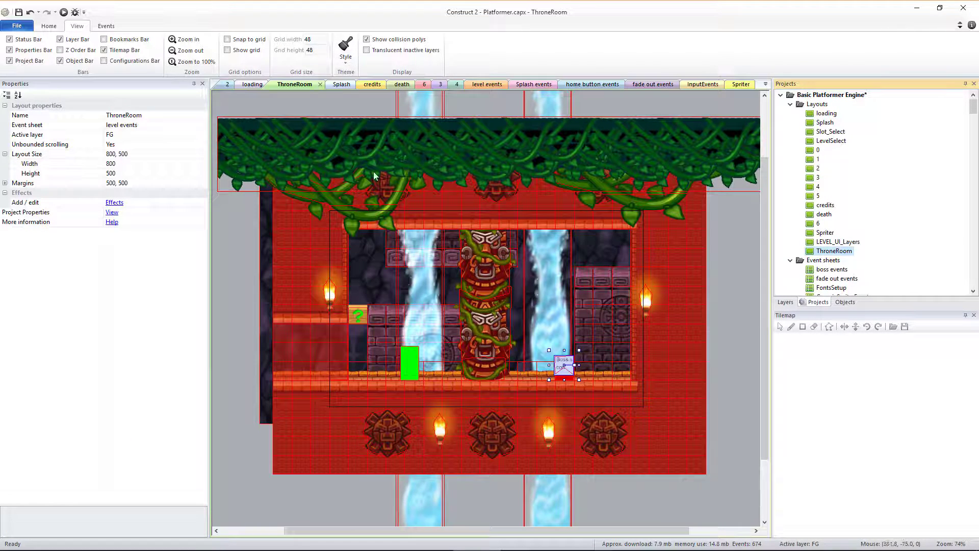
left_click(152, 127)
left_click(203, 125)
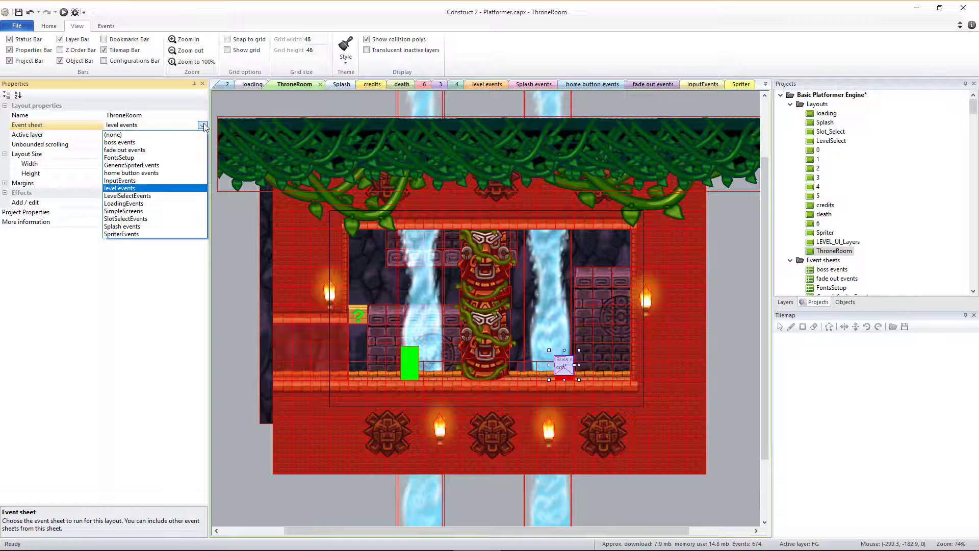
left_click(141, 147)
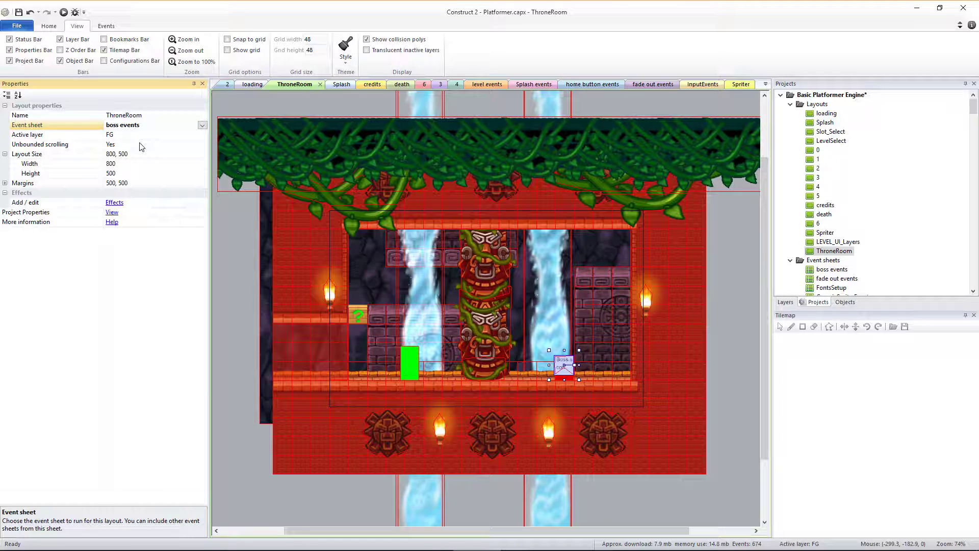
Preview the ThroneRoom layout in a maximized window
left_click(62, 13)
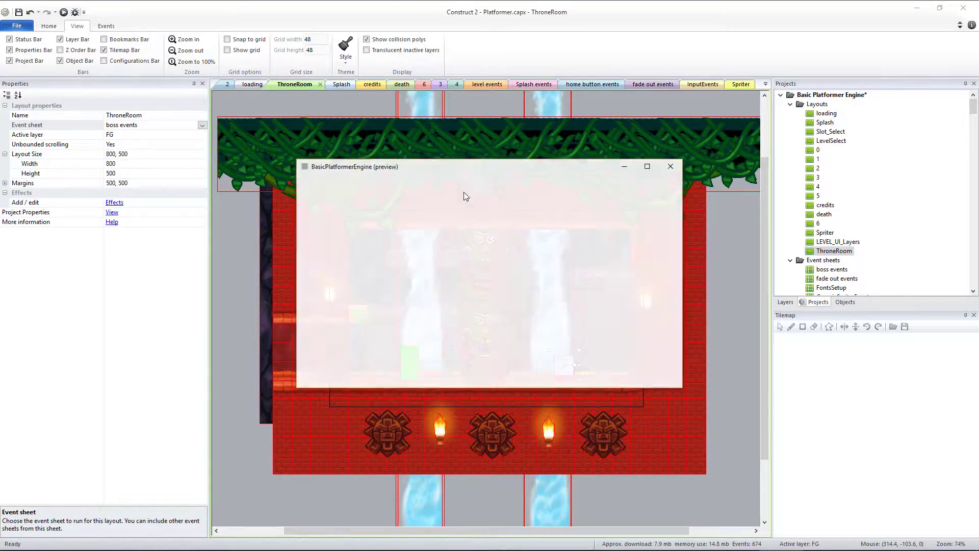
left_click(646, 167)
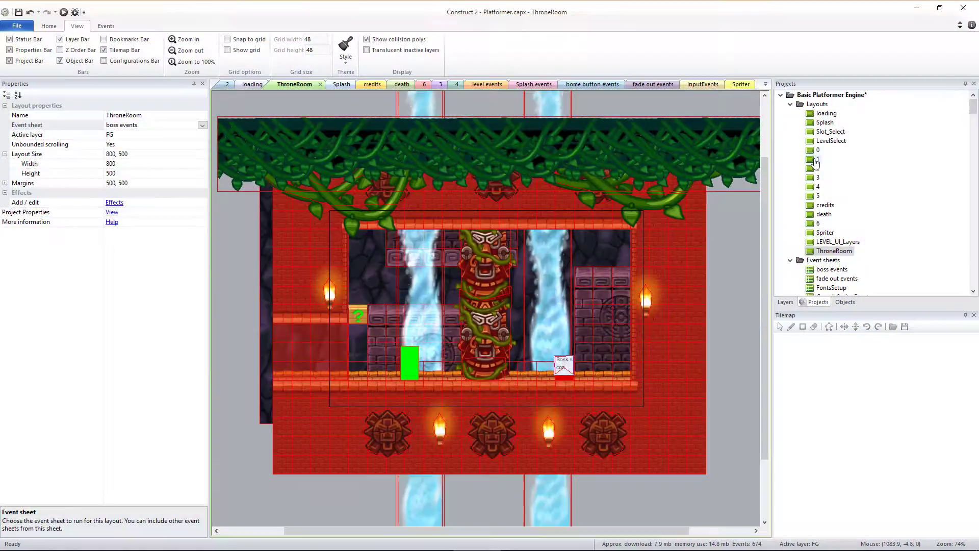
Open layout 1, look over the level, and test-play it by running the character forward and jumping
double_click(816, 159)
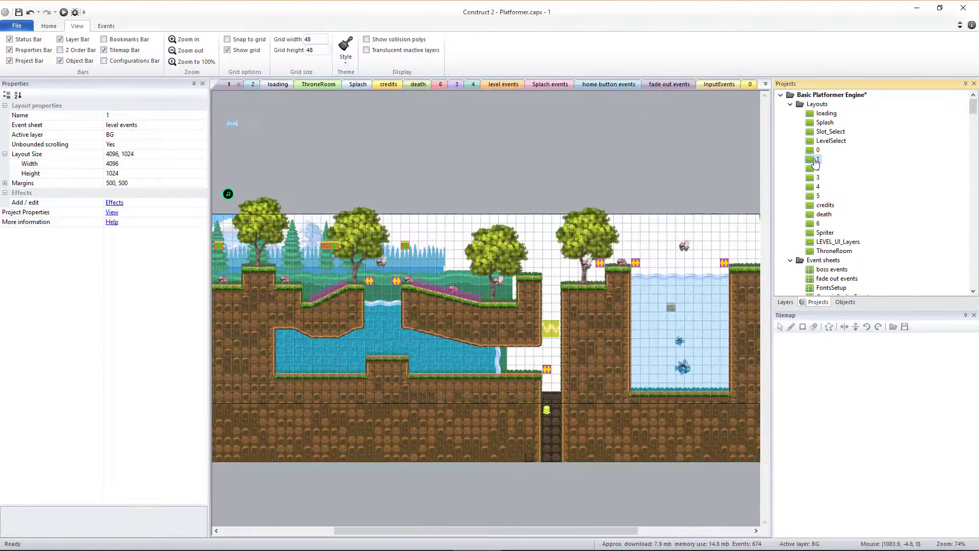
left_click_drag(646, 294, 387, 312)
left_click(648, 210)
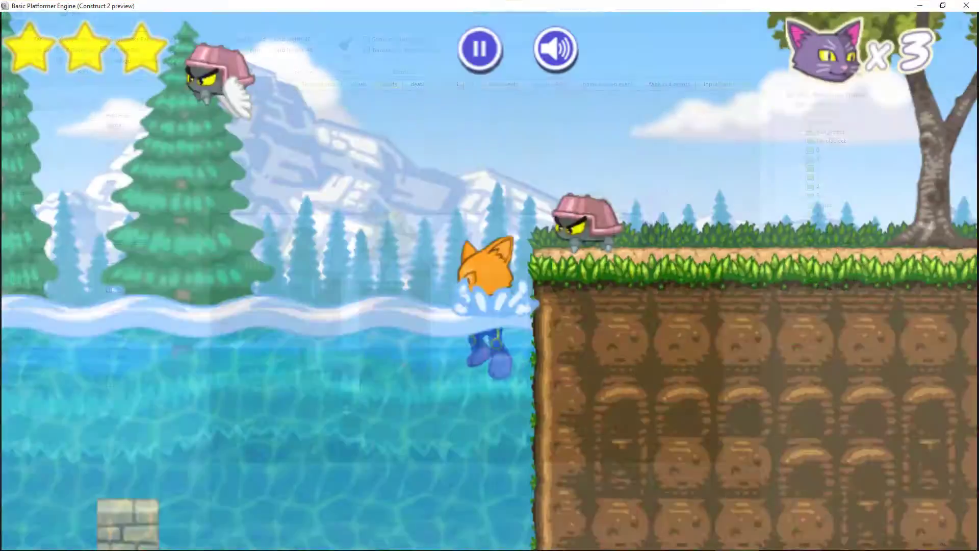
key("Right")
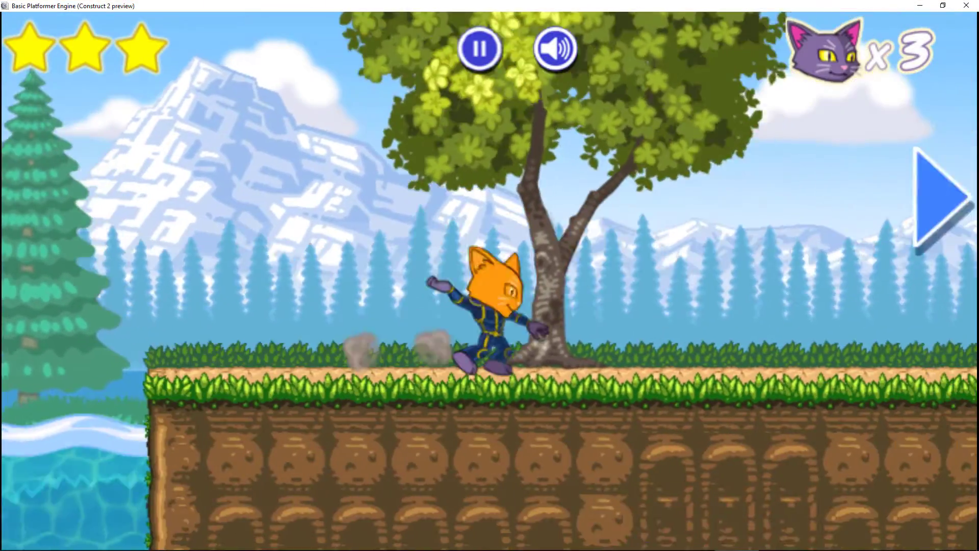
key("Up")
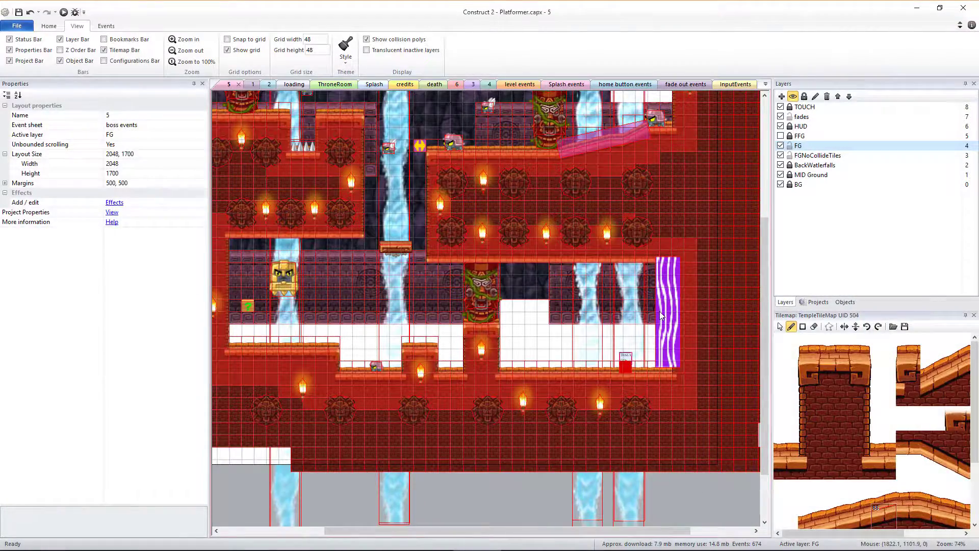
Delete the wavy purple object at the far end of the lower corridor in layout 5
left_click(660, 311)
key("Delete")
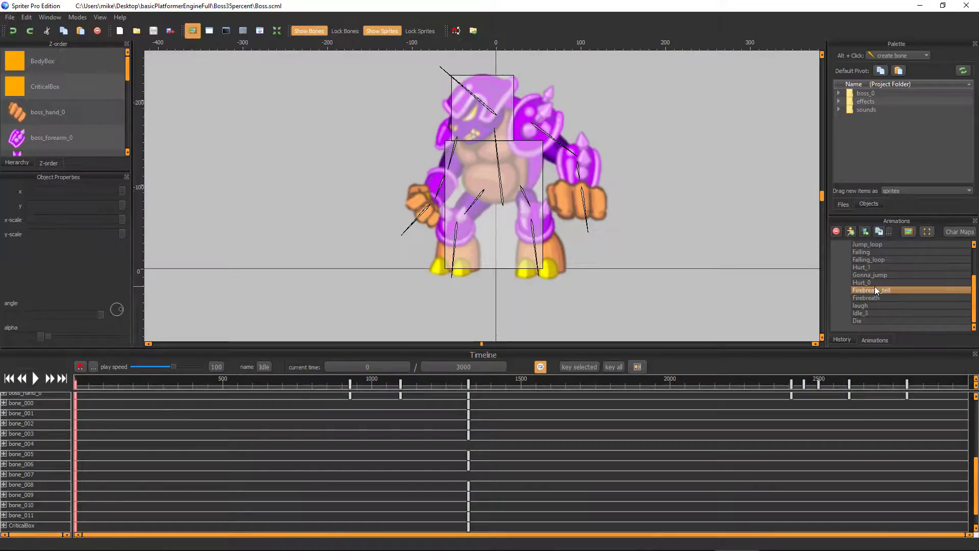
Select the boss's Die animation in Spriter and open its metadata key at time 0 to examine the NextLayout variable
left_click(884, 319)
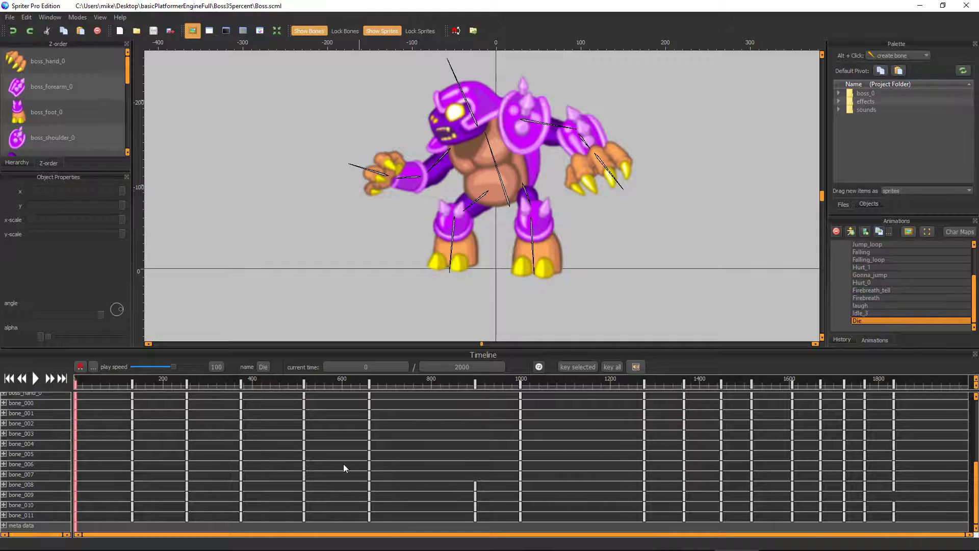
scroll(60, 495, "down", 5)
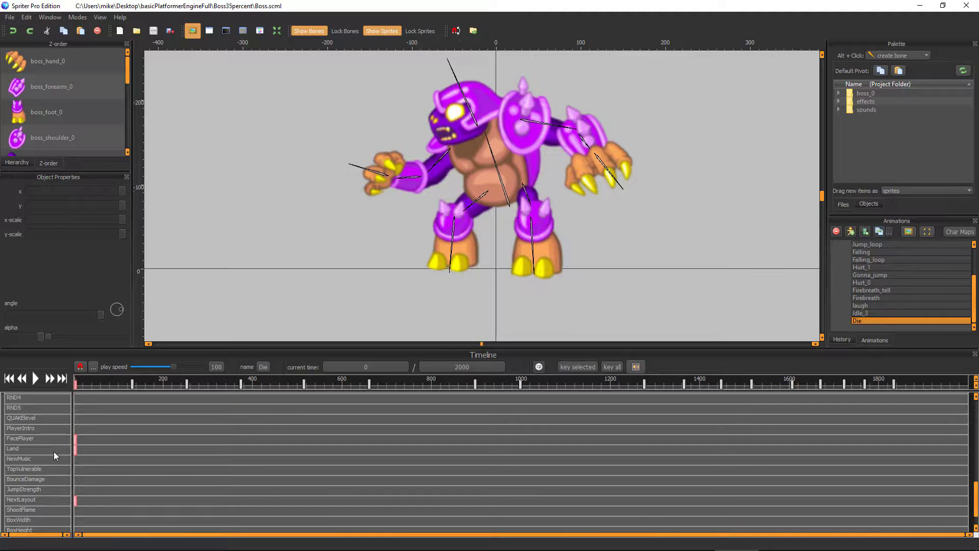
double_click(76, 476)
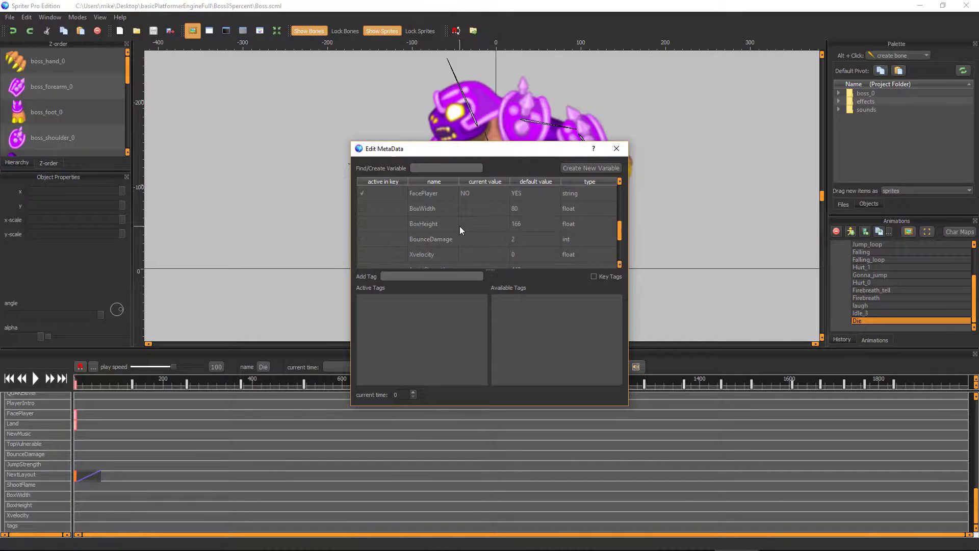
left_click(461, 228)
left_click(472, 215)
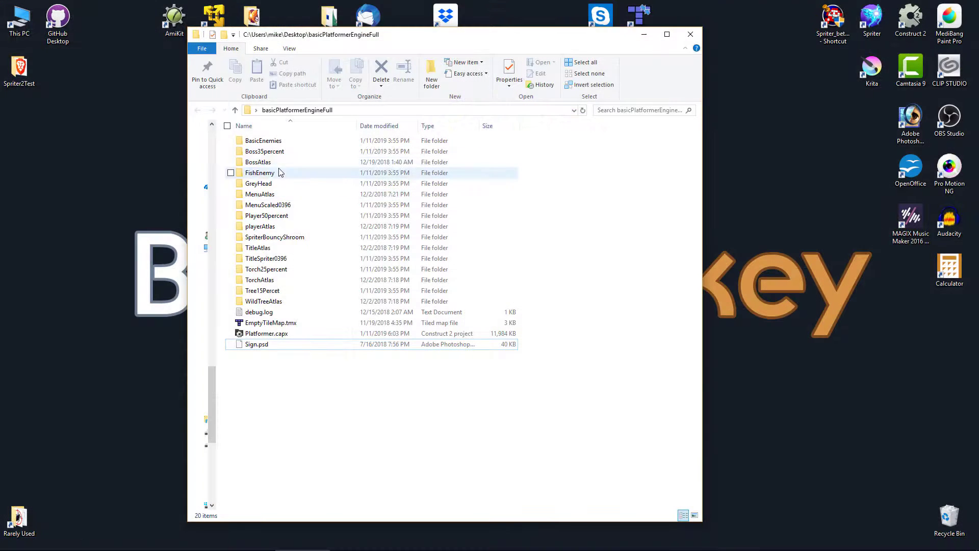
Open Boss.scml from the Boss35percent project folder in Spriter and display the Die animation
double_click(259, 153)
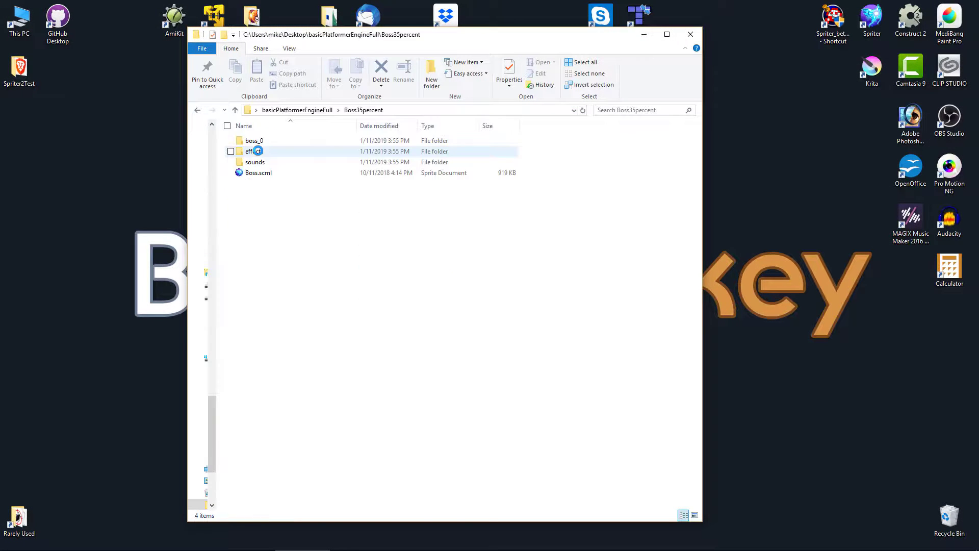
double_click(251, 173)
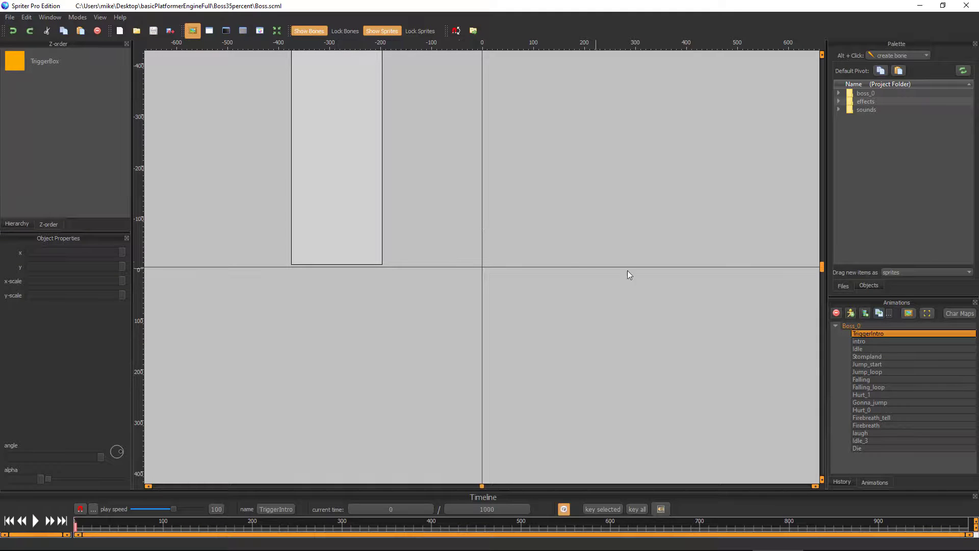
left_click(860, 449)
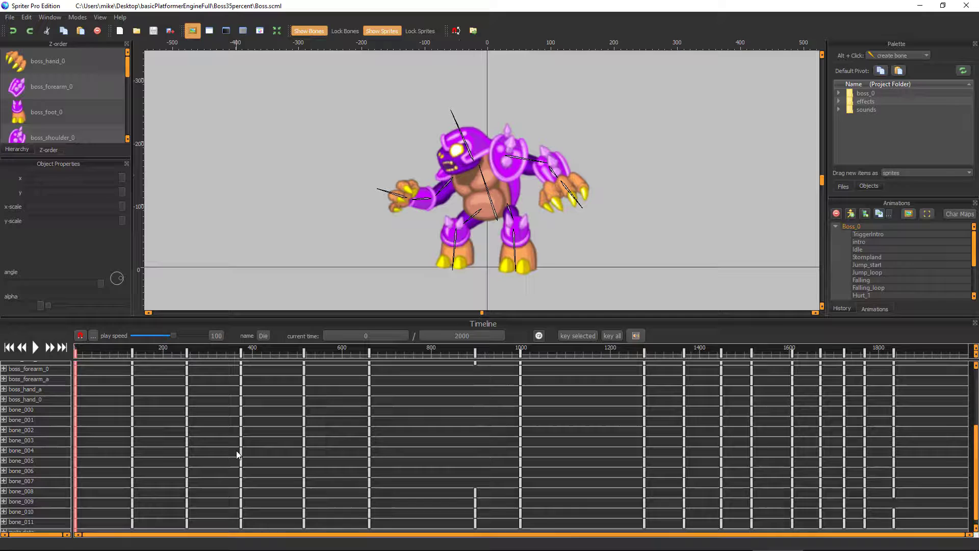
Set NextLayout to 4 in the Die animation's metadata at time 0, and open the Land value for editing
left_click(44, 521)
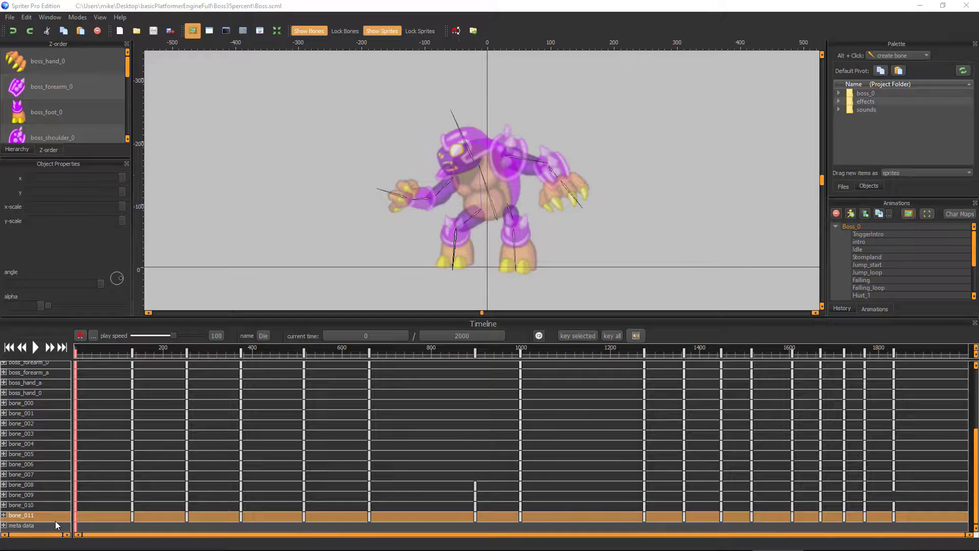
left_click(76, 528)
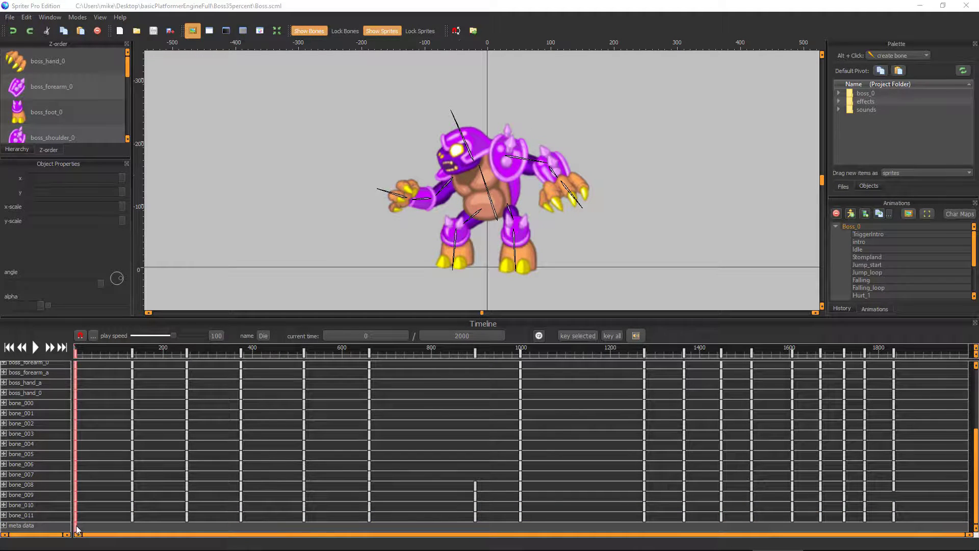
double_click(77, 528)
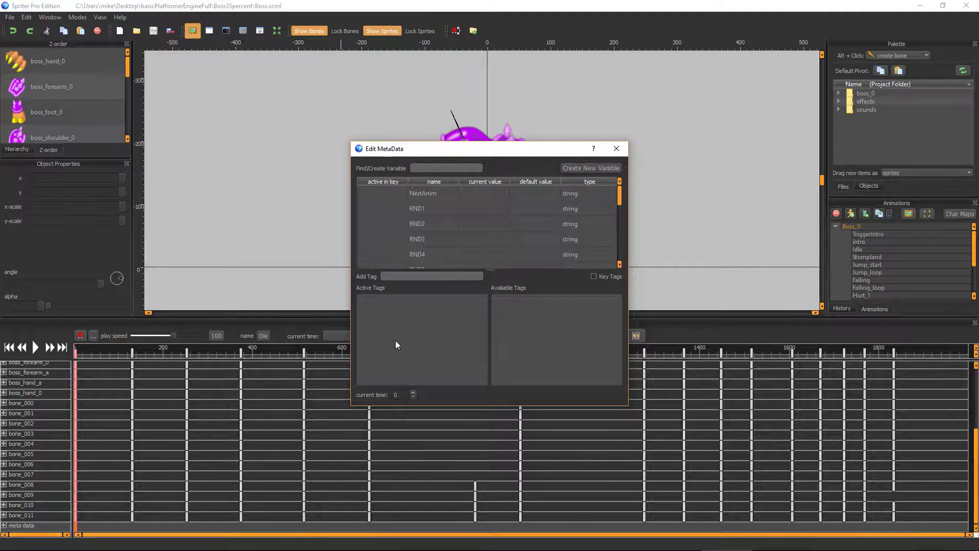
scroll(510, 237, "down", 5)
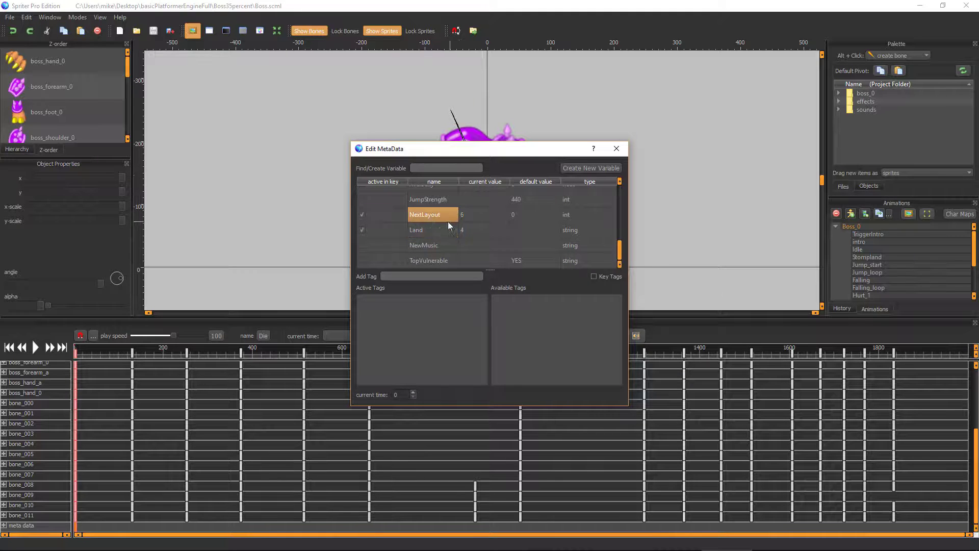
double_click(467, 217)
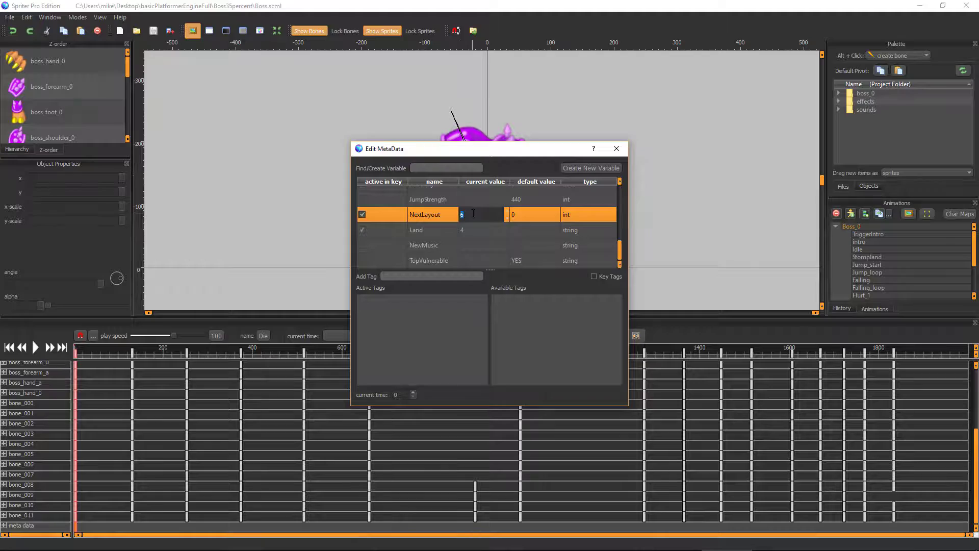
type("4")
double_click(477, 225)
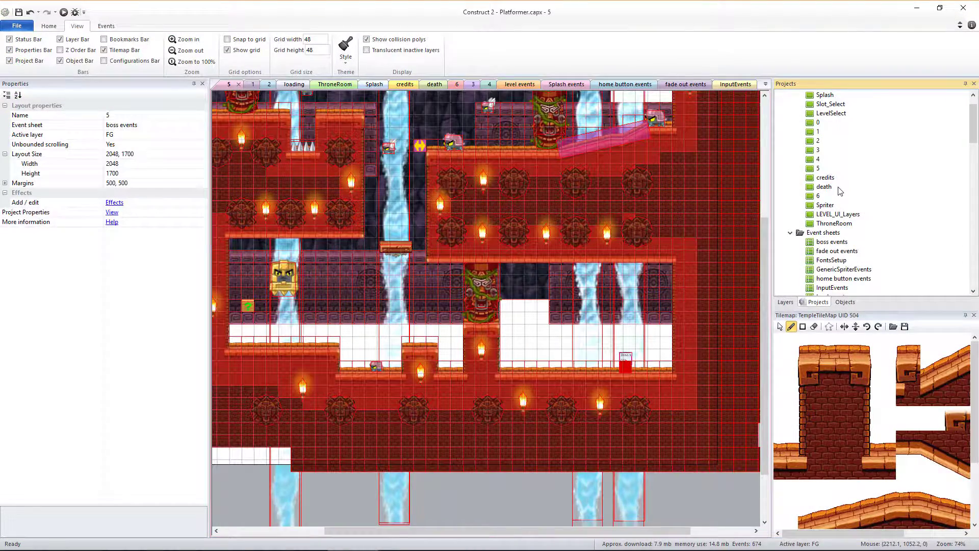
Switch to Construct 2, open the Slot_Select layout's SlotThumb sprite for editing, and view its animation frames 1 to 4
scroll(841, 190, "up", 1)
double_click(839, 132)
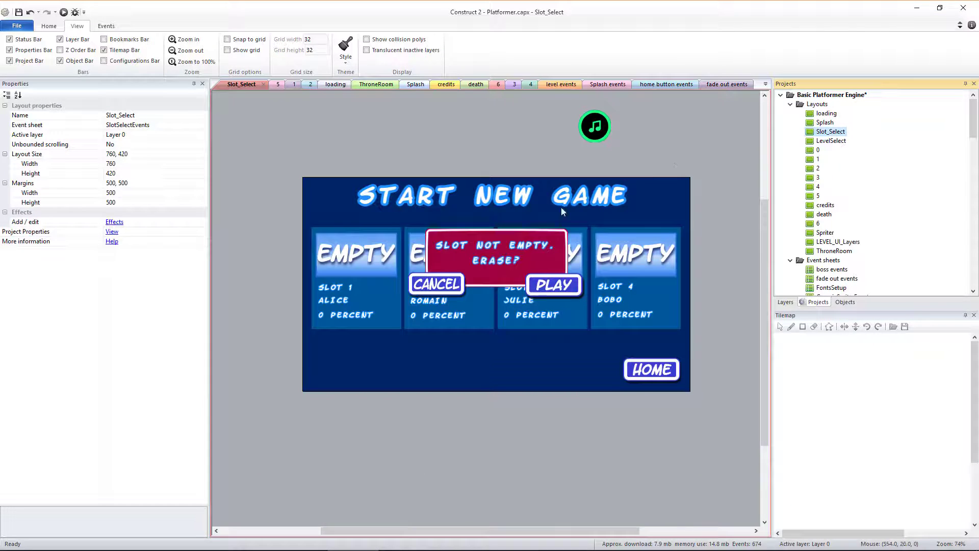
double_click(359, 253)
left_click(602, 453)
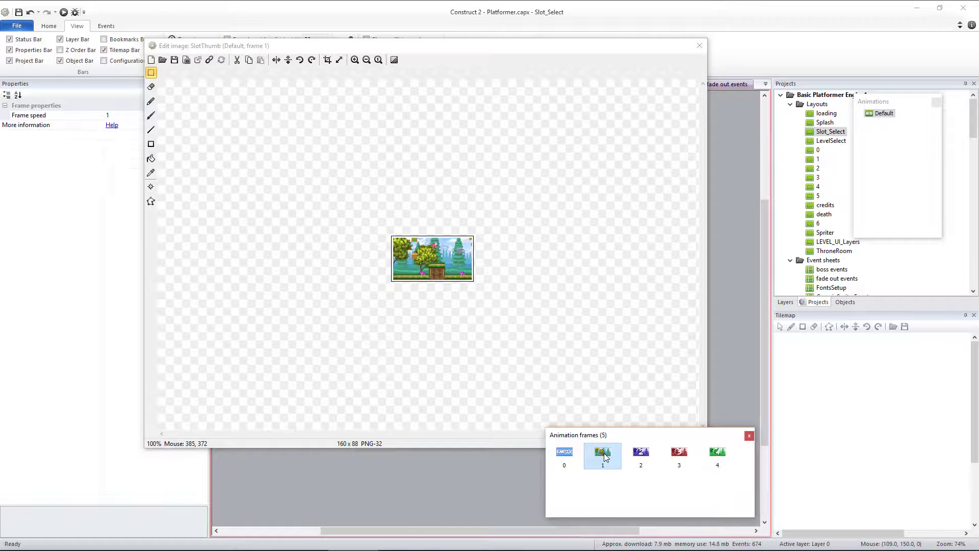
left_click(633, 454)
left_click(675, 453)
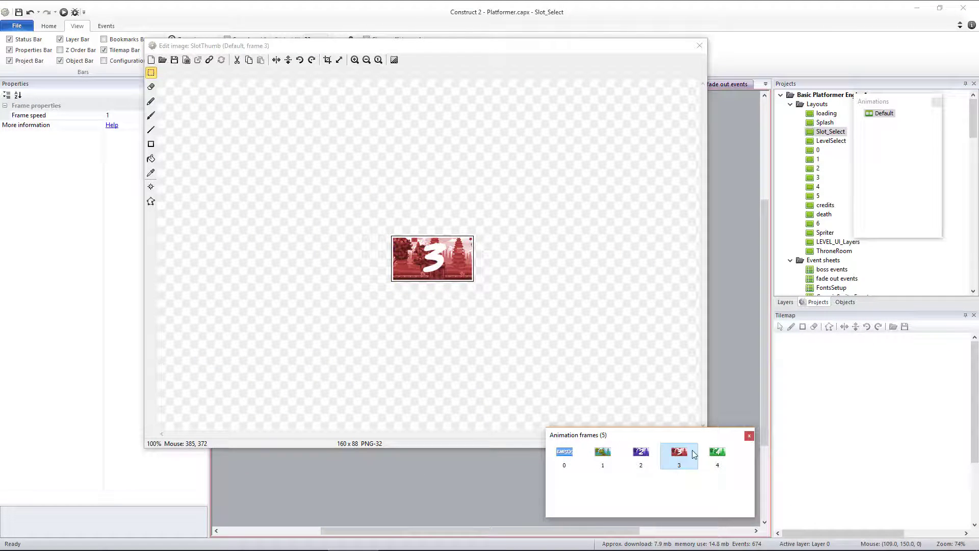
left_click(716, 452)
left_click(687, 458)
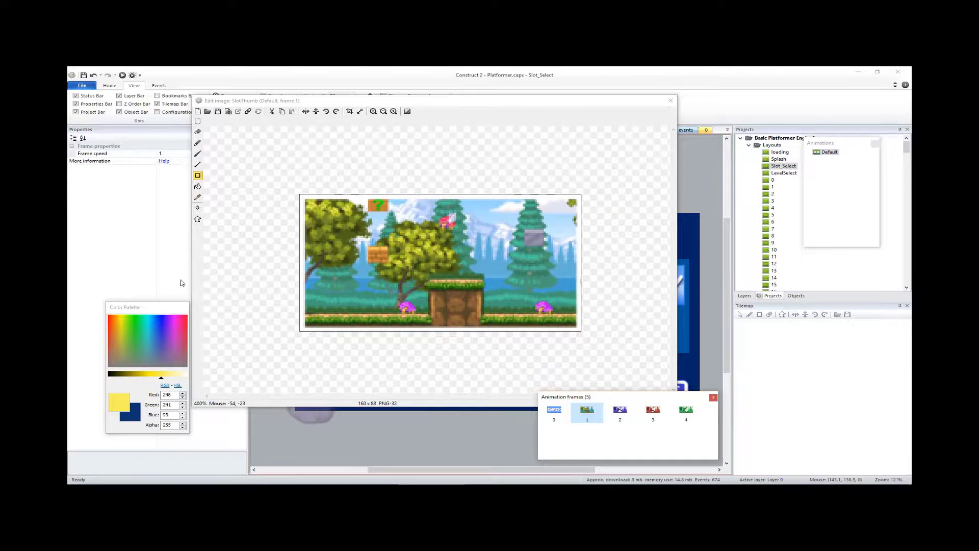
Cover SlotThumb frame 1 with a filled blue rectangle and hand-letter LAND ONE on it with a size 2 pale blue brush
left_click_drag(304, 199, 578, 326)
left_click(198, 154)
left_click(182, 374)
left_click_drag(328, 216, 356, 254)
left_click_drag(363, 252, 388, 214)
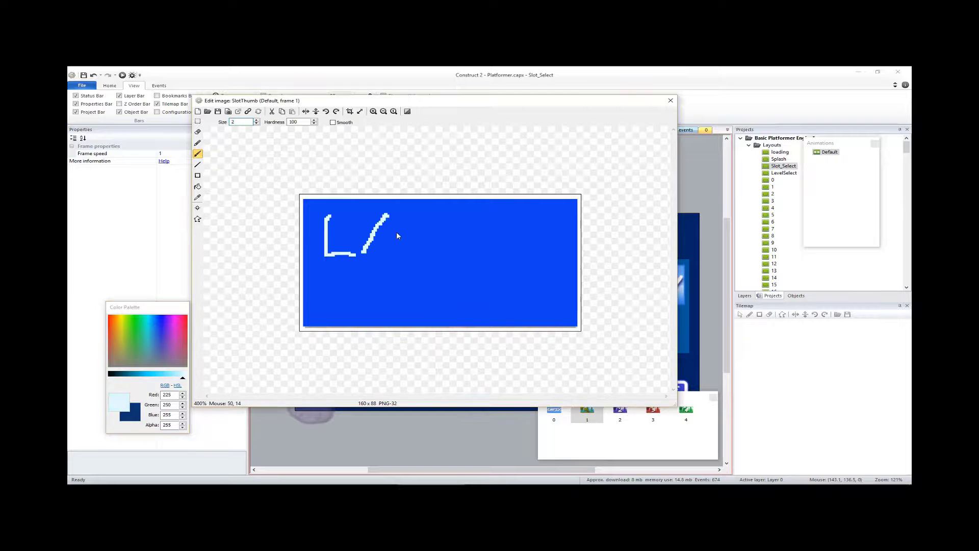
mouse_move(463, 245)
left_mouse_down()
mouse_move(493, 221)
mouse_move(367, 281)
mouse_move(513, 271)
left_mouse_up()
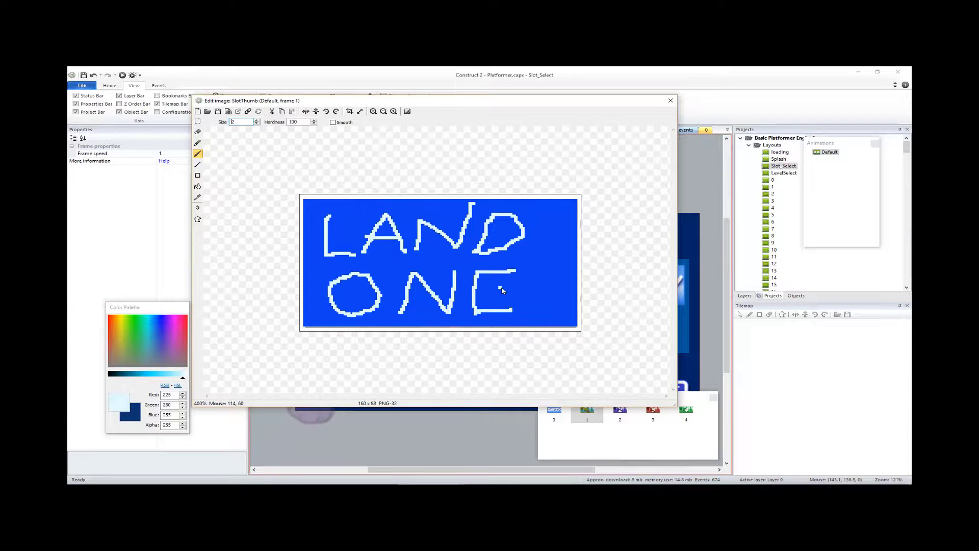
left_click_drag(513, 270, 550, 298)
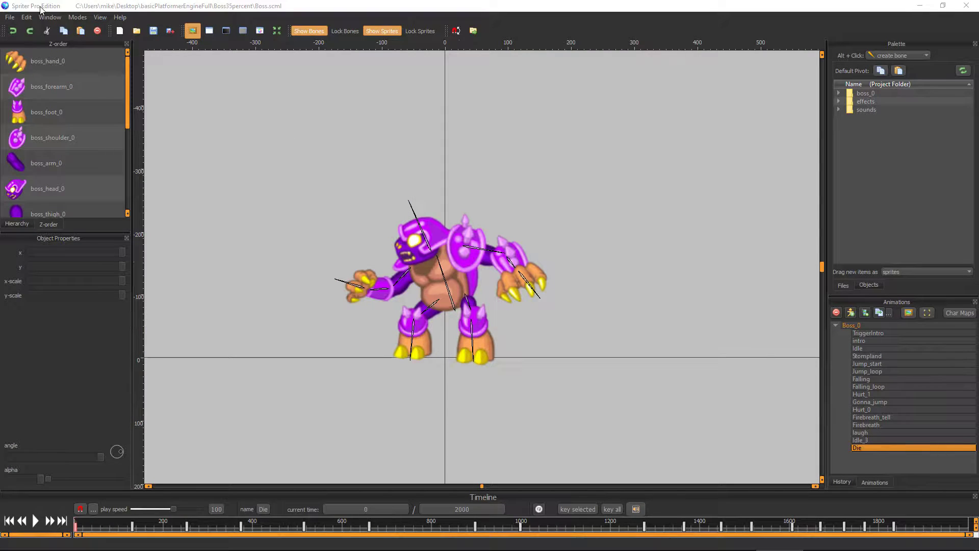
In Spriter, apply the custom save options with overwriting the scml file when saving scon files enabled
left_click(11, 19)
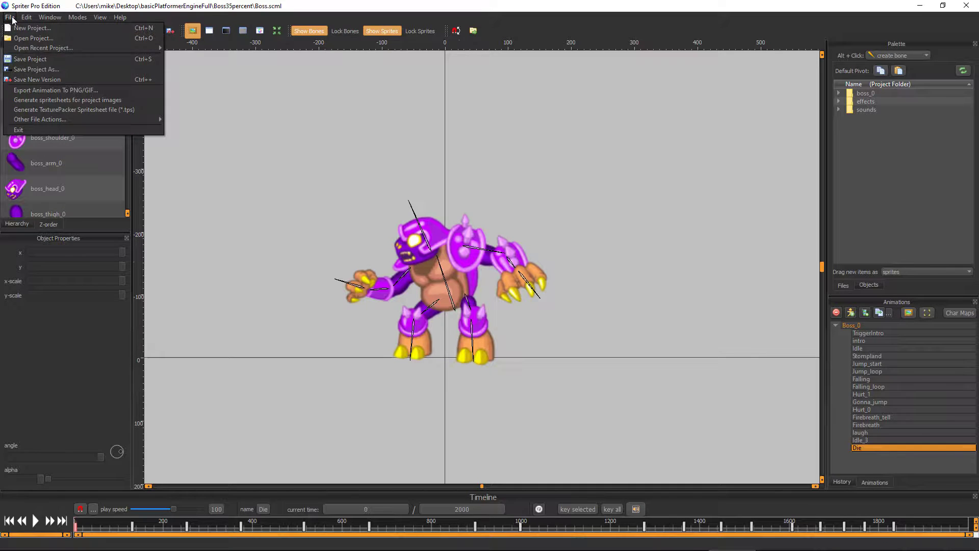
mouse_move(63, 118)
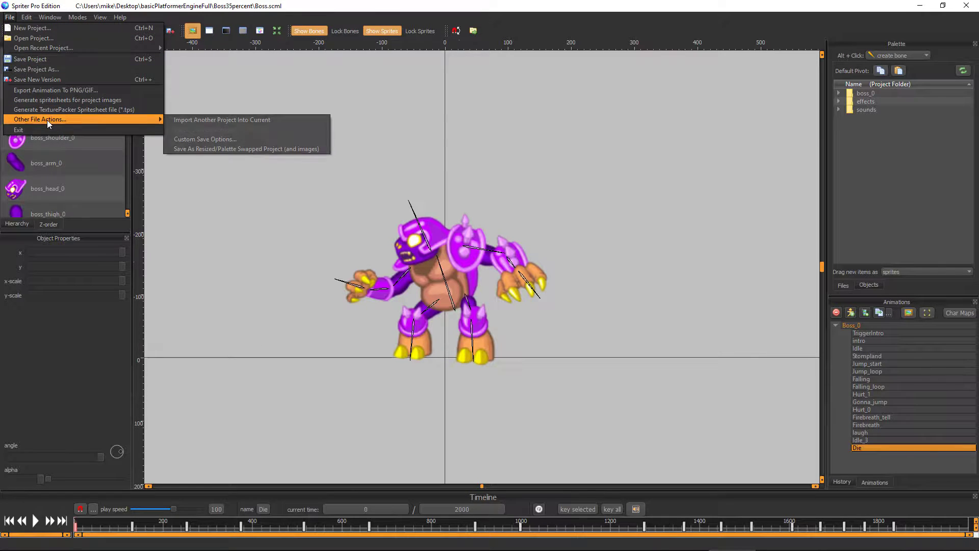
left_click(193, 139)
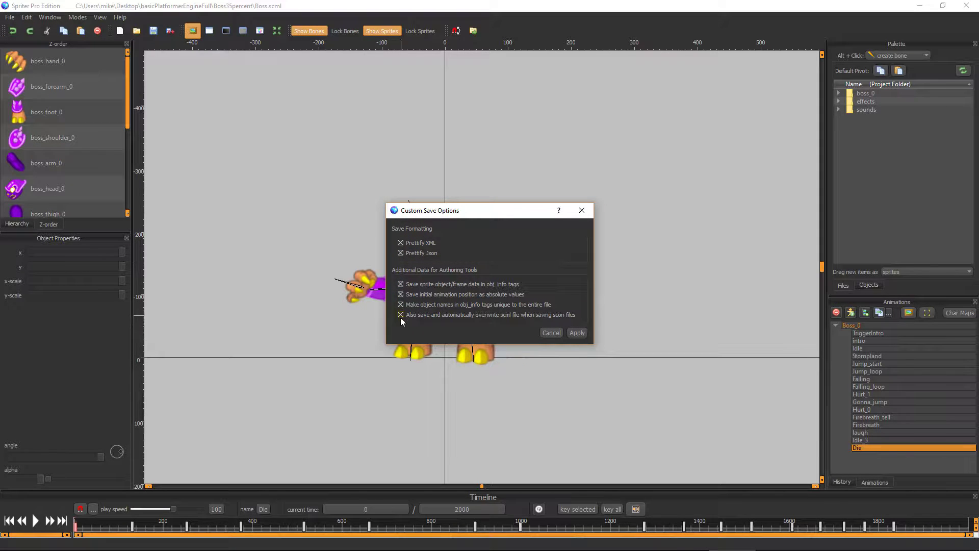
left_click(577, 333)
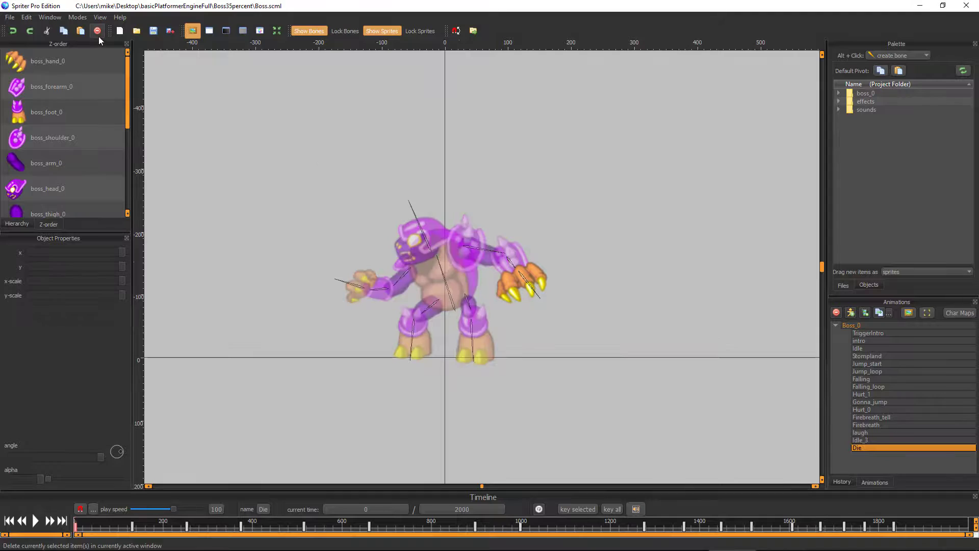
Generate a spritesheet of the project images, saving it in the BossAtlas folder as Boss with the scon project option
left_click(10, 17)
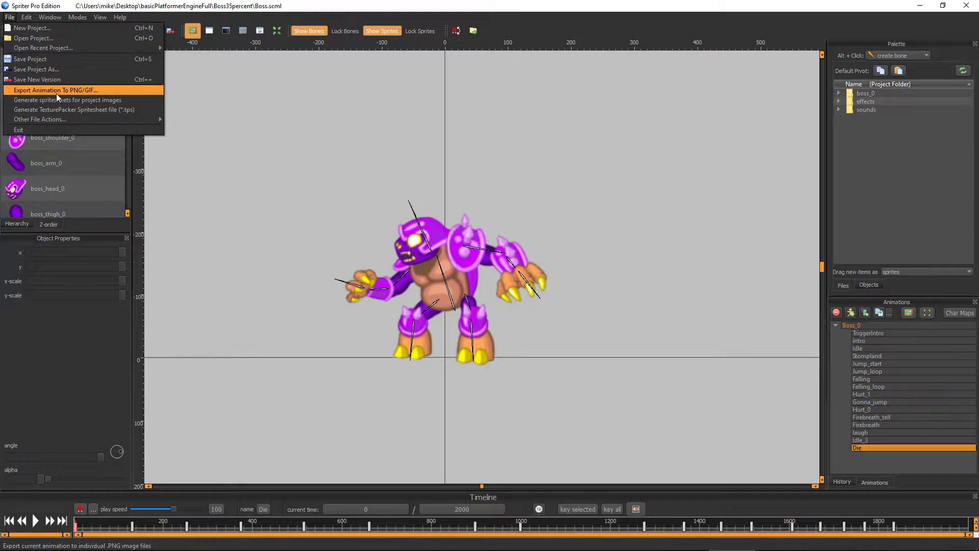
left_click(89, 100)
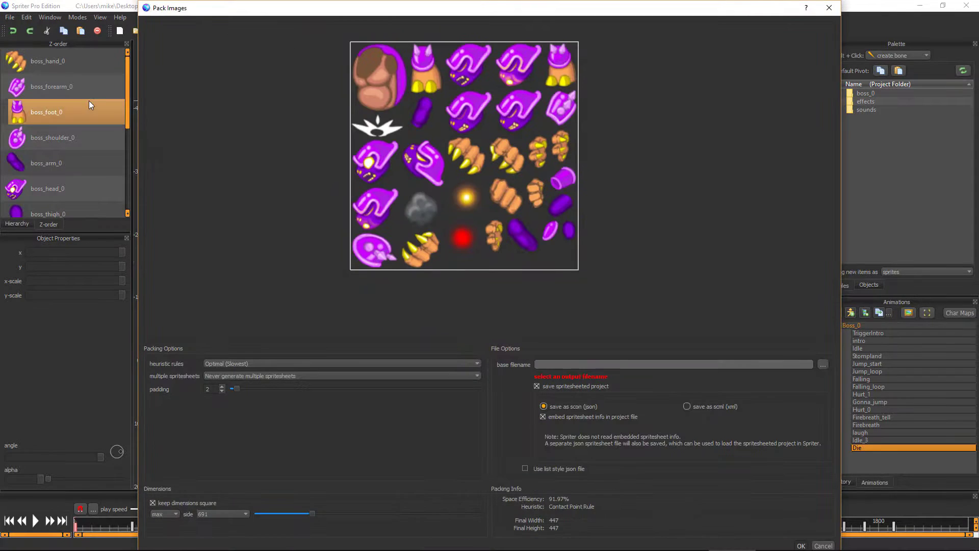
left_click(825, 366)
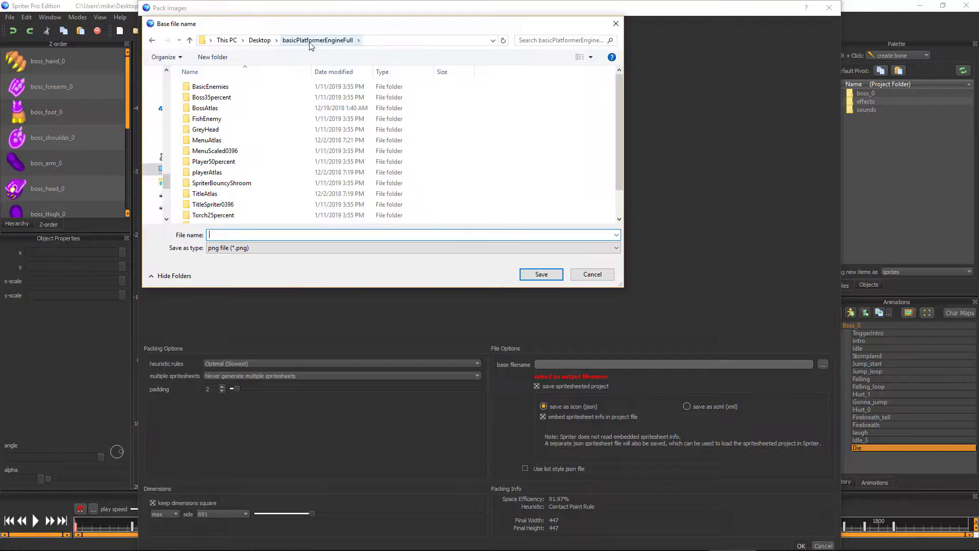
double_click(203, 108)
left_click(254, 234)
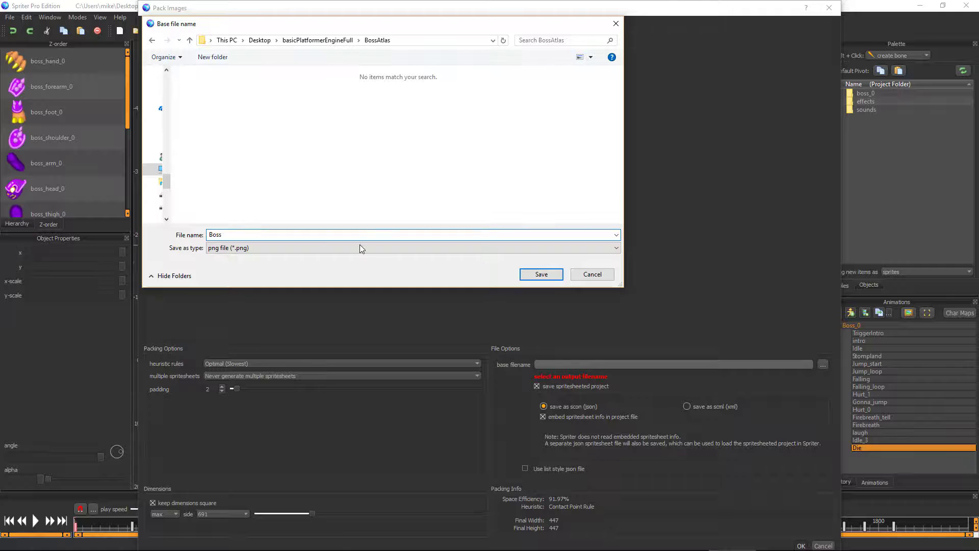
type("Boss")
left_click(540, 276)
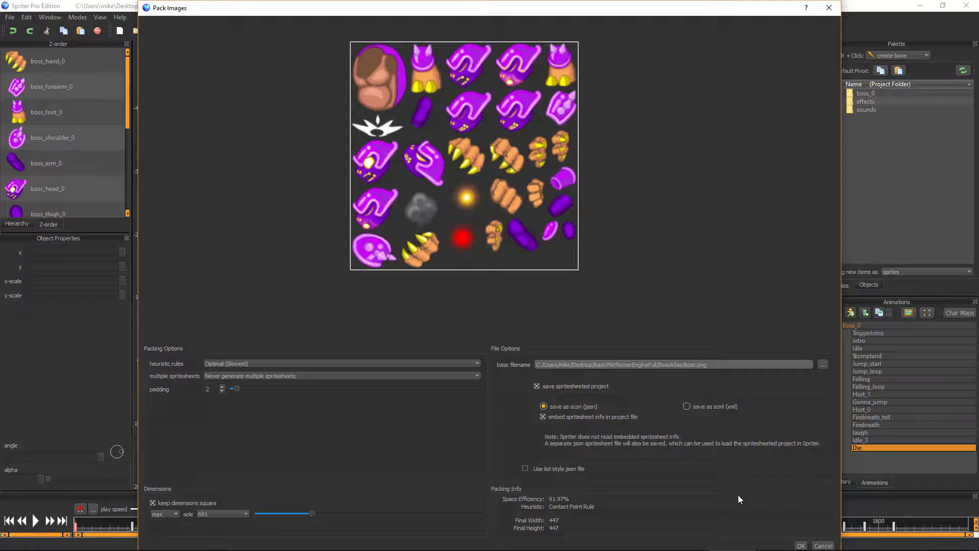
left_click(801, 545)
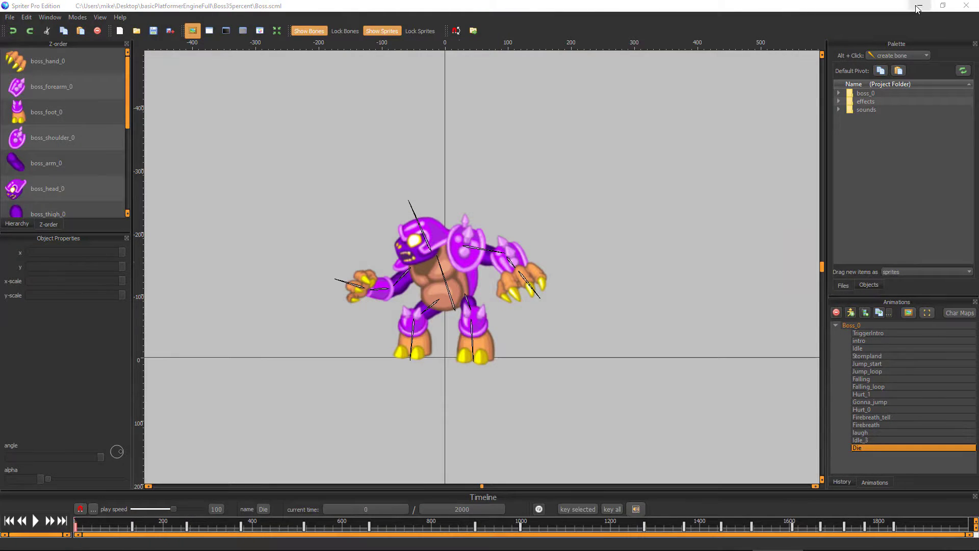
Minimize Spriter and open the BossAtlas folder inside basicPlatformerEngineFull in File Explorer
left_click(918, 9)
left_click(349, 217)
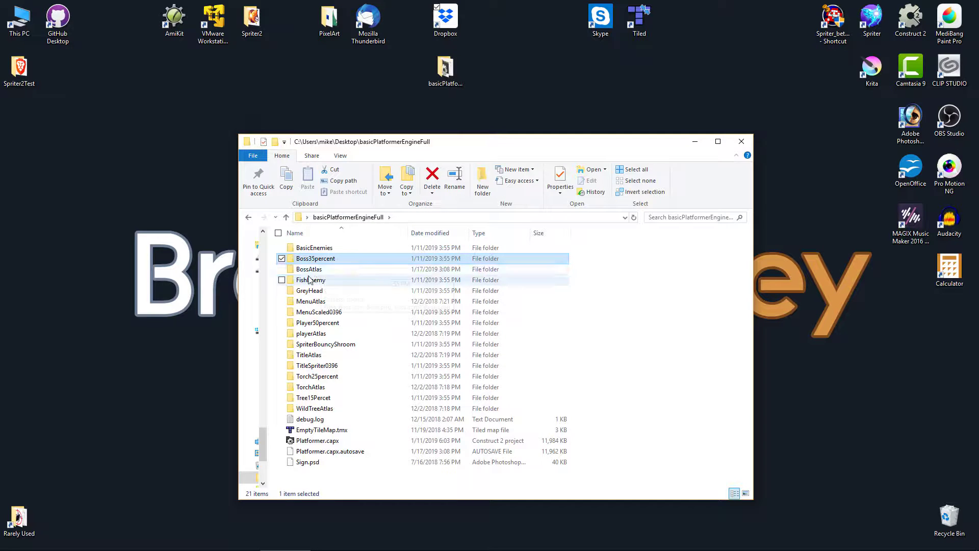
left_click(320, 272)
double_click(320, 271)
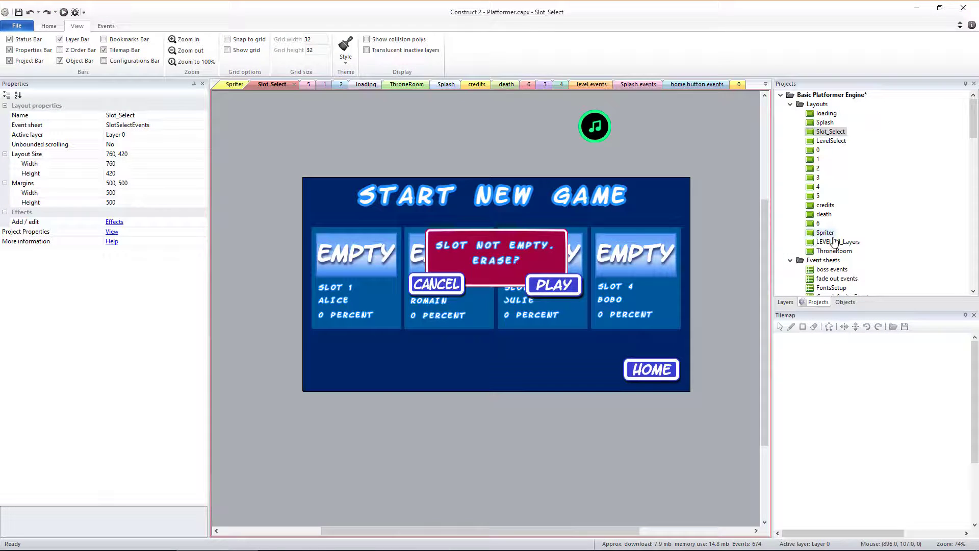
In Construct 2, replace the BossSpriter object's image on the Spriter layout with Boss.png from the BossAtlas folder
double_click(826, 233)
left_click(445, 302)
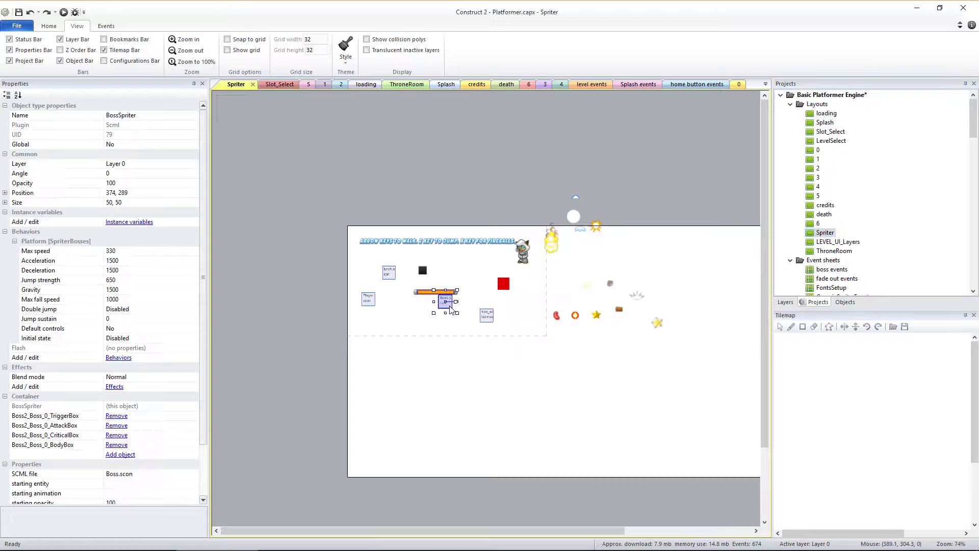
double_click(449, 306)
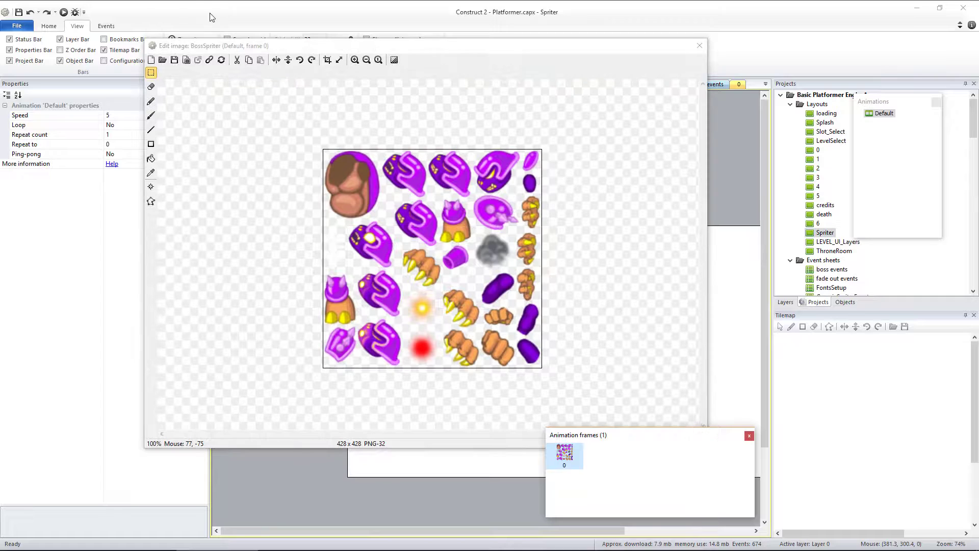
left_click(162, 60)
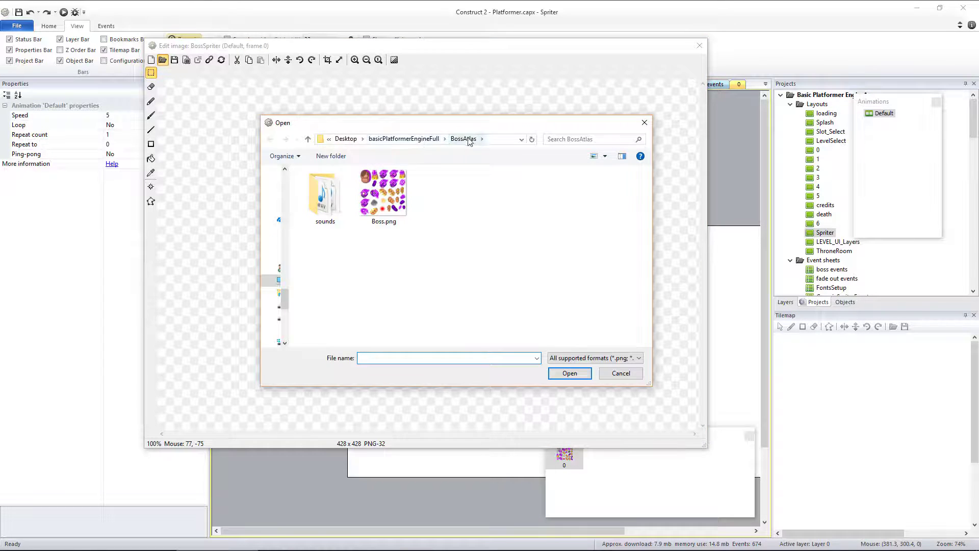
double_click(384, 196)
left_click(700, 45)
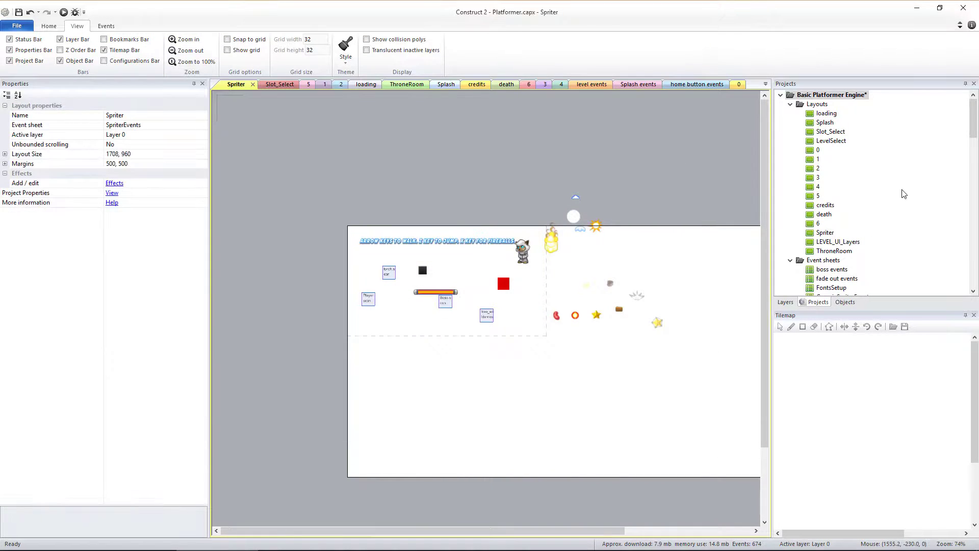
Delete Boss.scon from the project's Spriter animations folder and import Boss.scon from BossAtlas in its place
scroll(829, 213, "down", 7)
scroll(830, 214, "down", 1)
left_click(791, 195)
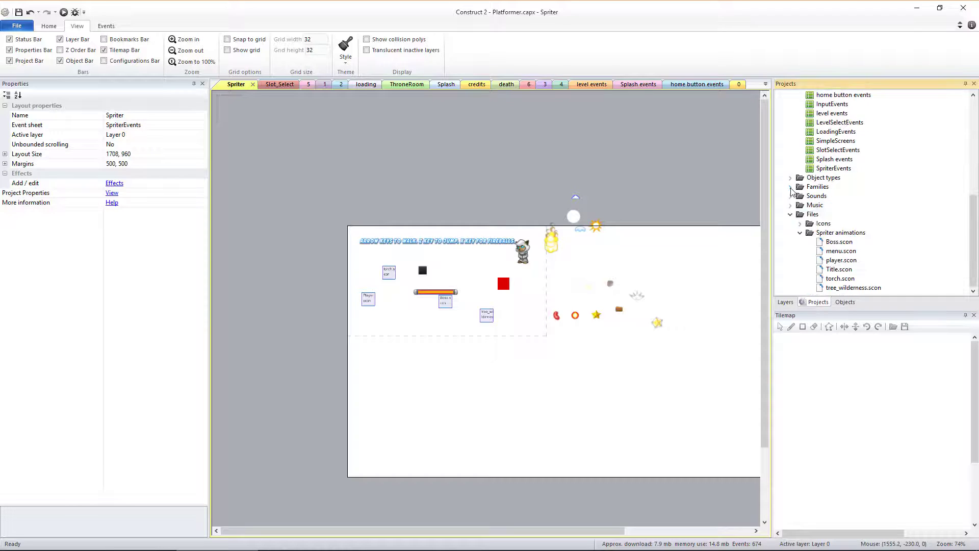
right_click(834, 245)
left_click(839, 271)
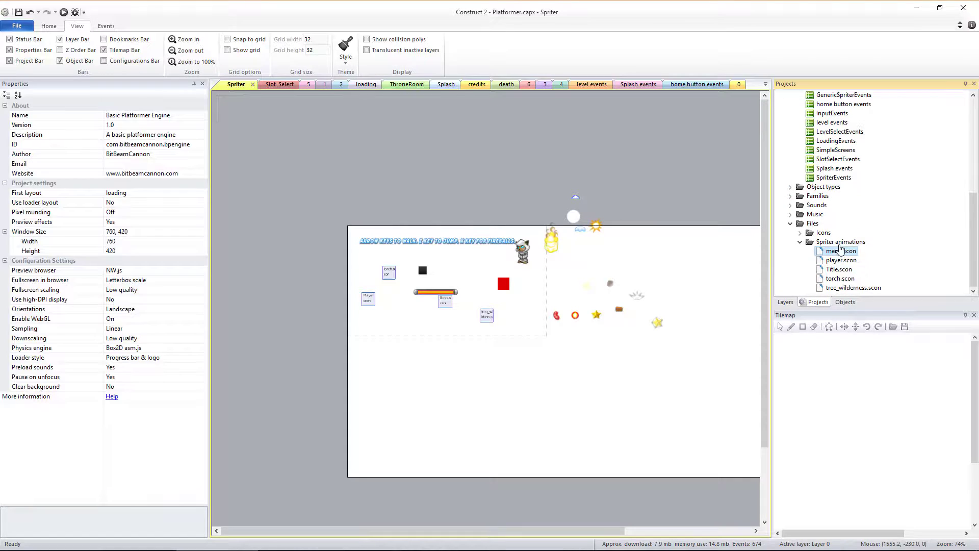
right_click(852, 244)
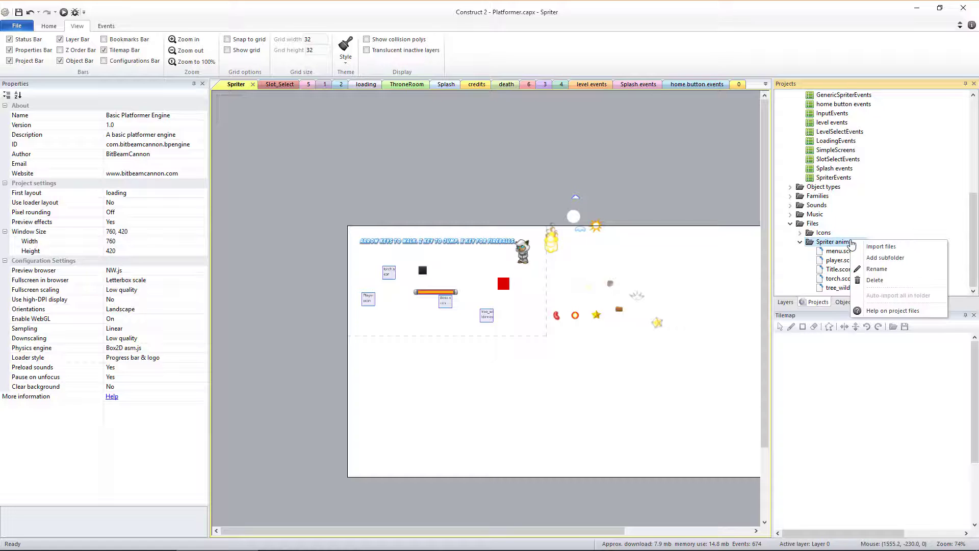
left_click(871, 248)
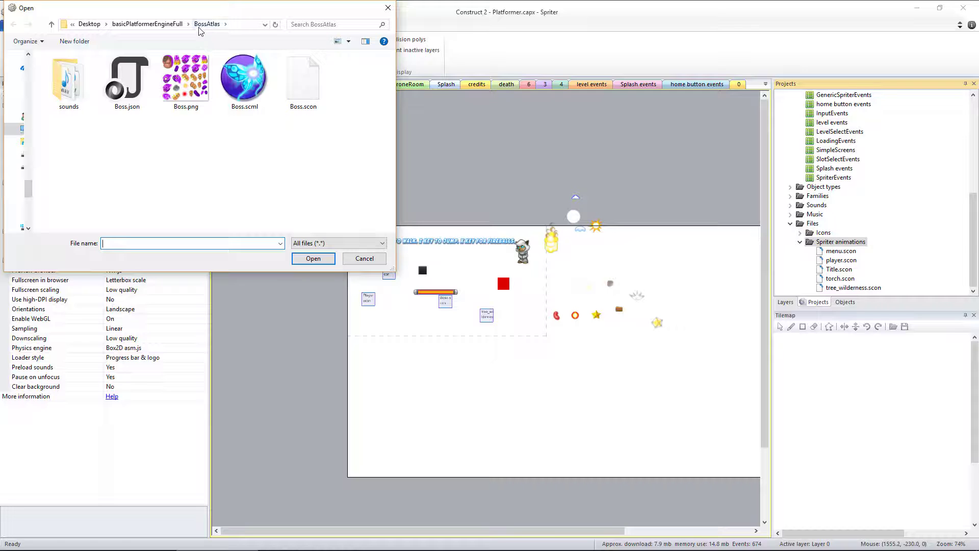
double_click(304, 85)
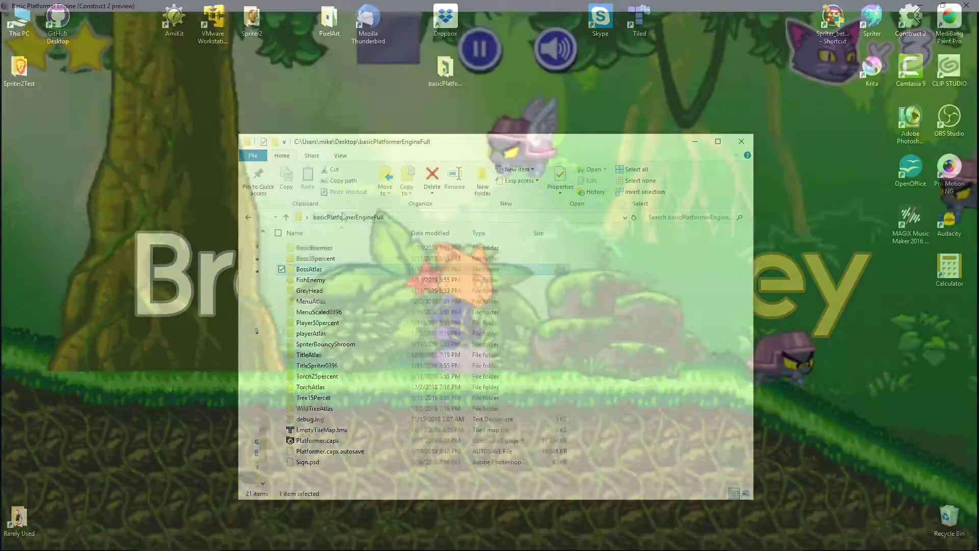
Duplicate the Boss35percent folder in File Explorer and name the copy Boss Two
left_click(328, 260)
key("ctrl+c")
key("ctrl+v")
right_click(312, 269)
left_click(215, 528)
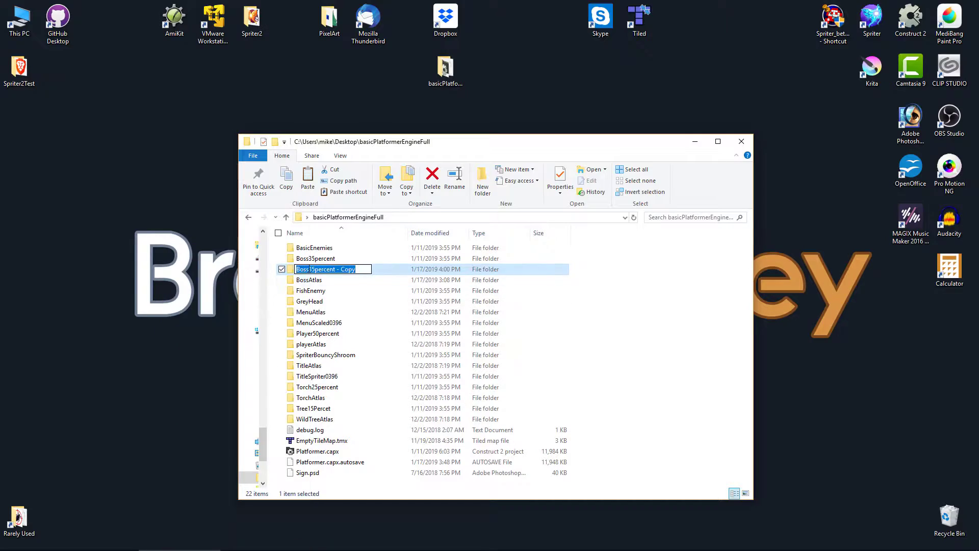
type("Boss Two")
key("Return")
Open boss_head_0.png from the Boss Two project's boss_0 folder in Photoshop
double_click(548, 267)
double_click(308, 248)
left_click(651, 329)
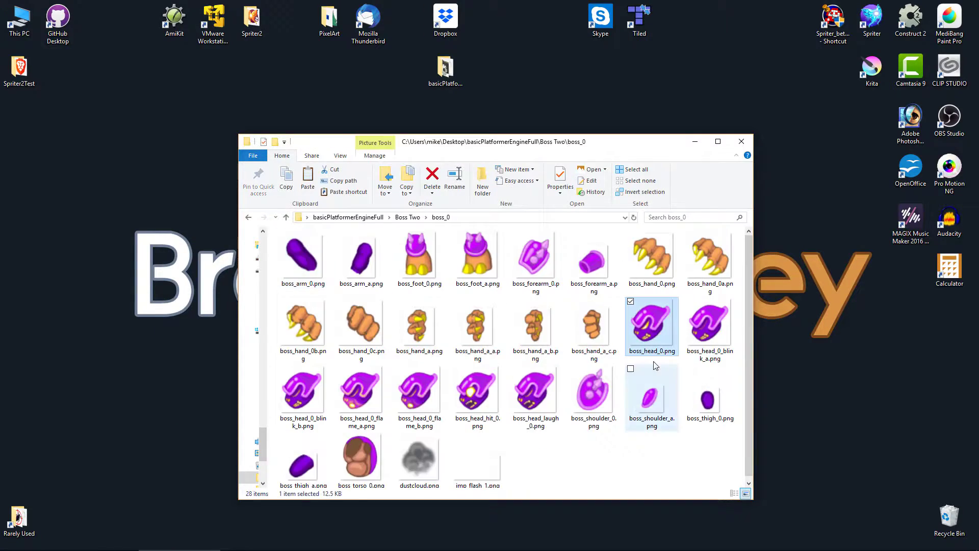
left_click_drag(651, 329, 910, 123)
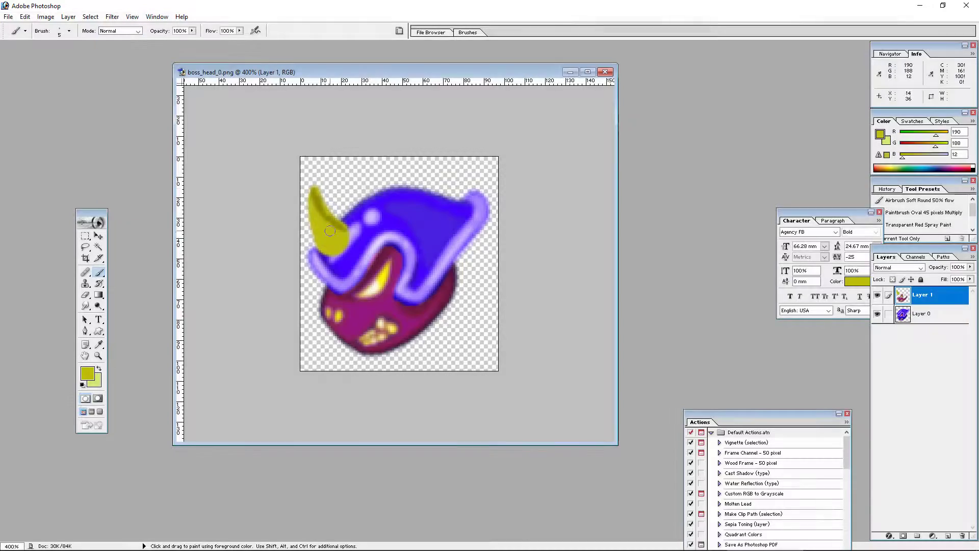
Paint three yellow horns with lighter and darker shading on the boss's helmet on Layer 1
left_click(88, 374)
left_click_drag(364, 178, 371, 203)
left_click(88, 374)
left_click(754, 440)
left_click(872, 368)
left_click(88, 373)
left_click(871, 368)
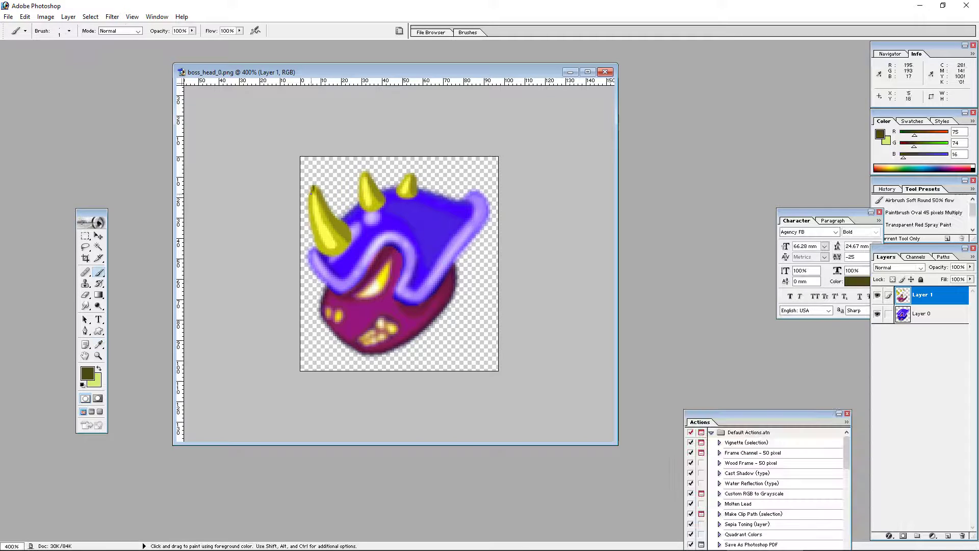
Outline the helmet horns with a size 1 brush in dark olive, RGB 75, 74, 16
mouse_move(314, 187)
left_mouse_down()
mouse_move(317, 284)
mouse_move(390, 254)
left_mouse_up()
left_click(88, 374)
left_click(872, 368)
left_click(87, 374)
left_click(871, 367)
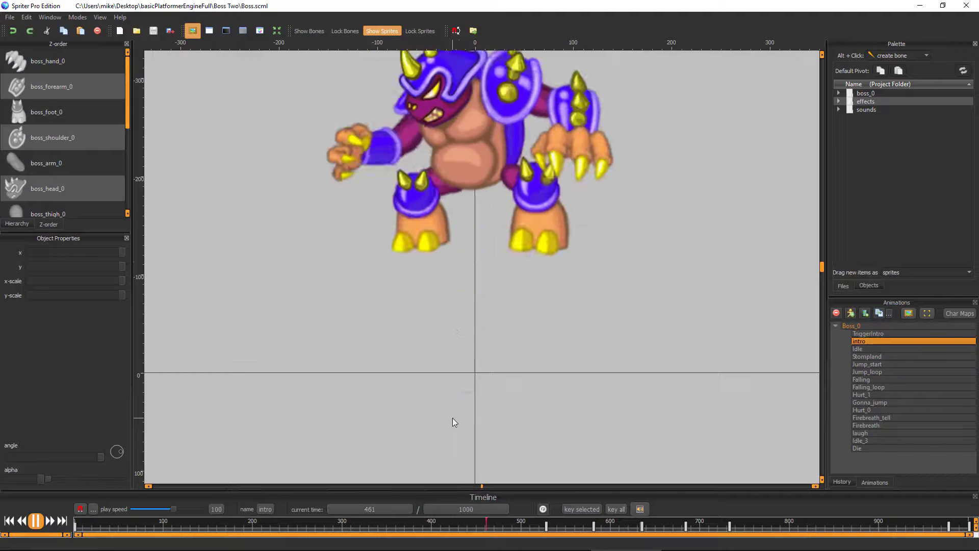
Preview the Boss Two project's animations in Spriter one after another, from Idle to Idle_3
left_click(870, 349)
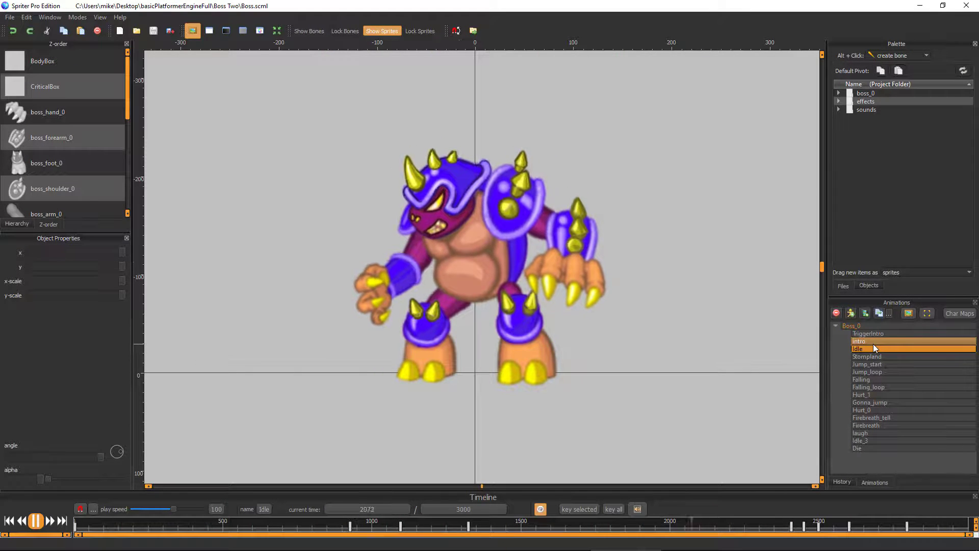
key("Down")
key("Down")
key("Down")
key("Down")
key("Down")
key("Down")
key("Down")
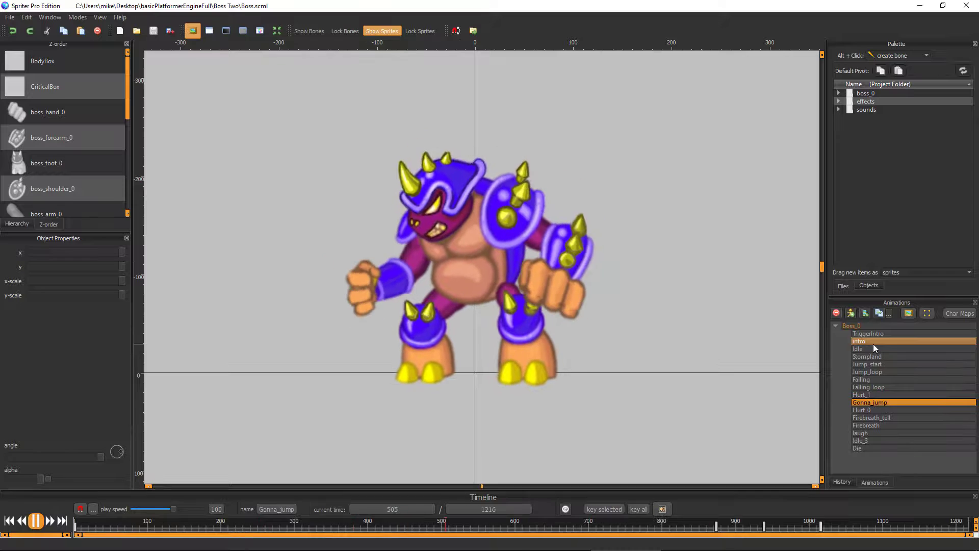
key("Down")
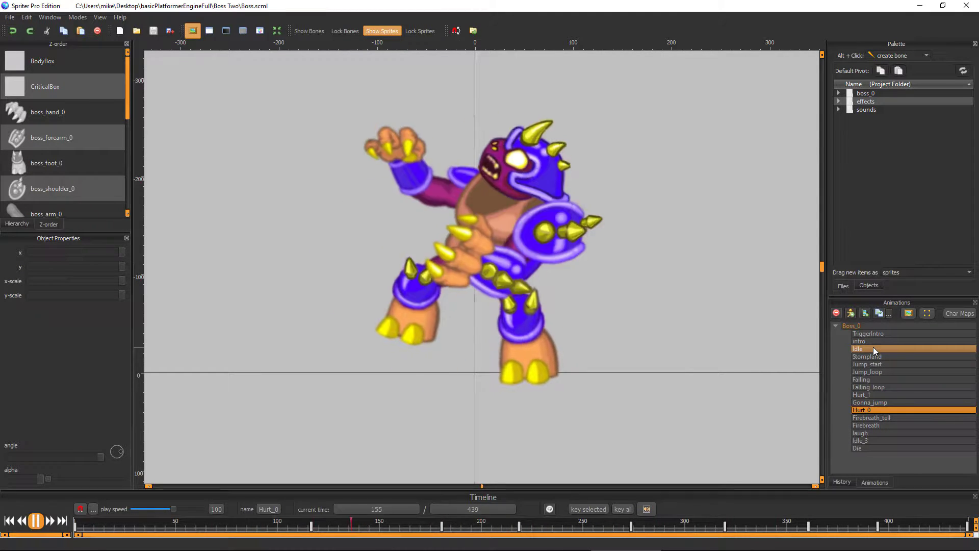
key("Down")
key("Down")
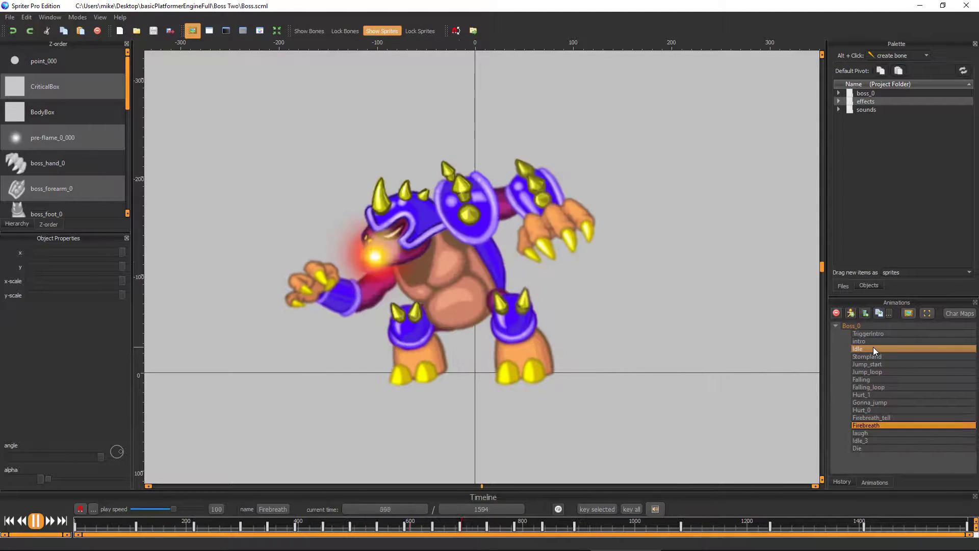
key("Down")
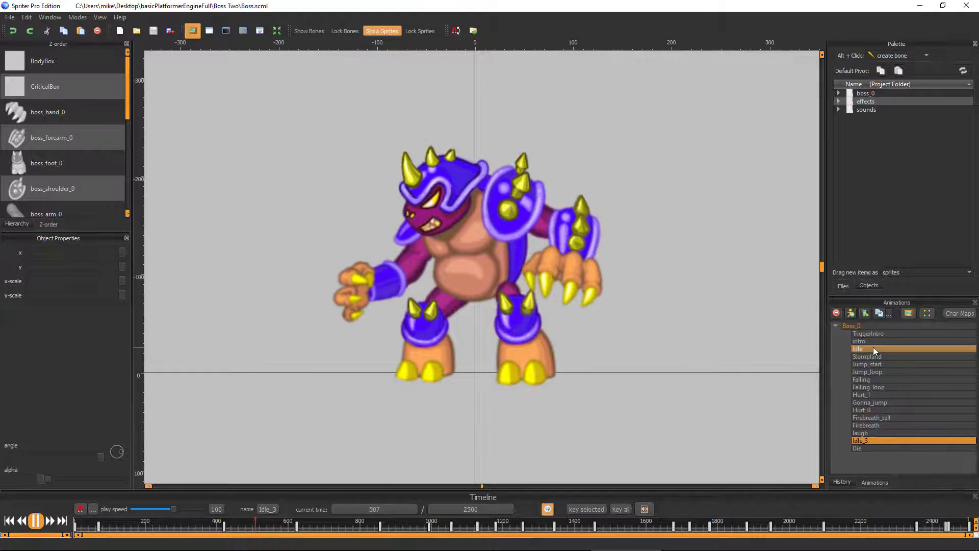
Save the Boss Two project as a resized project at size ratio 0.7, named boss2.scml in the Boss2Smaller folder
left_click(10, 17)
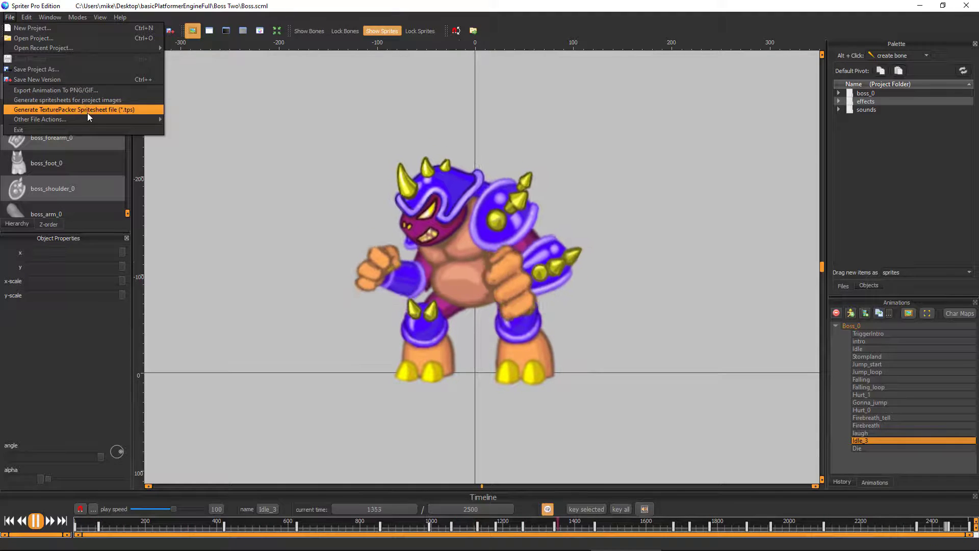
mouse_move(90, 117)
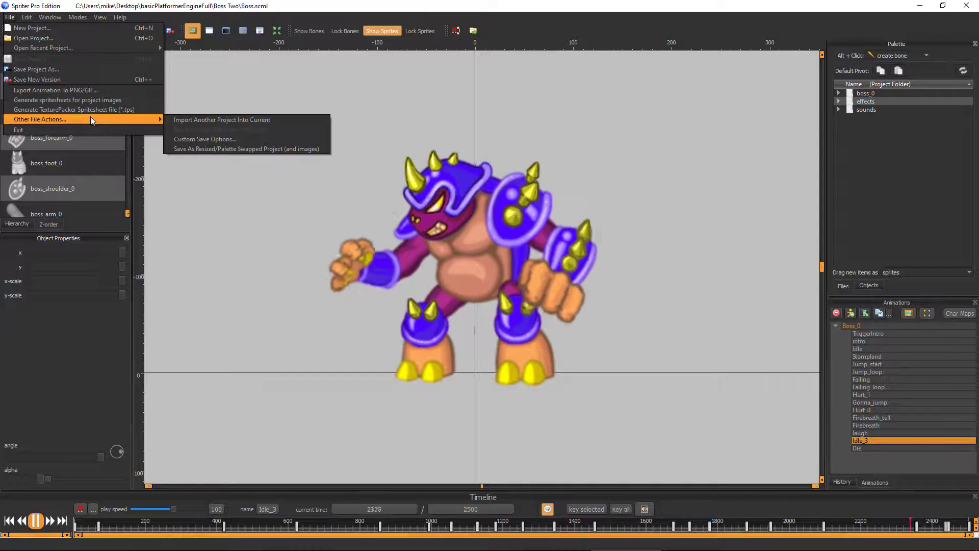
left_click(212, 148)
key("Tab")
type("0.5")
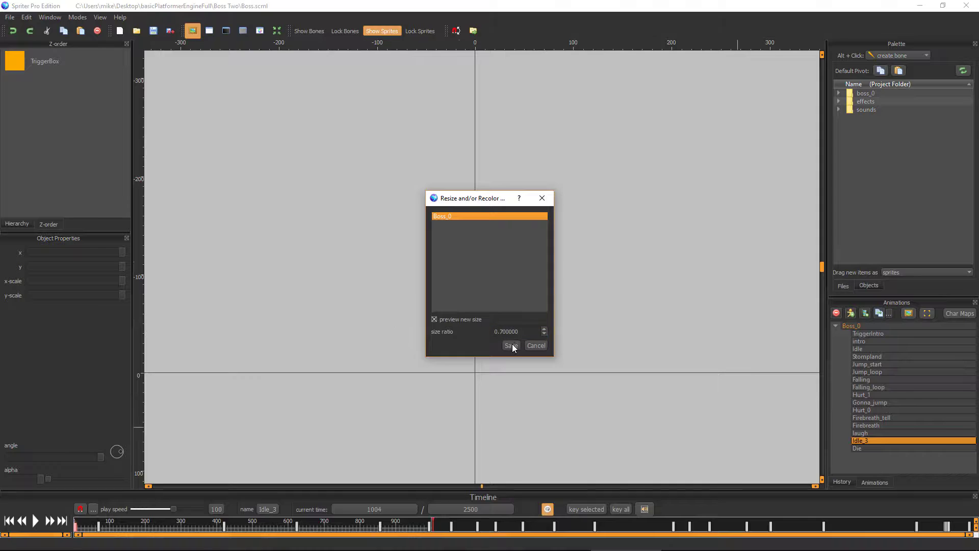
left_click(512, 345)
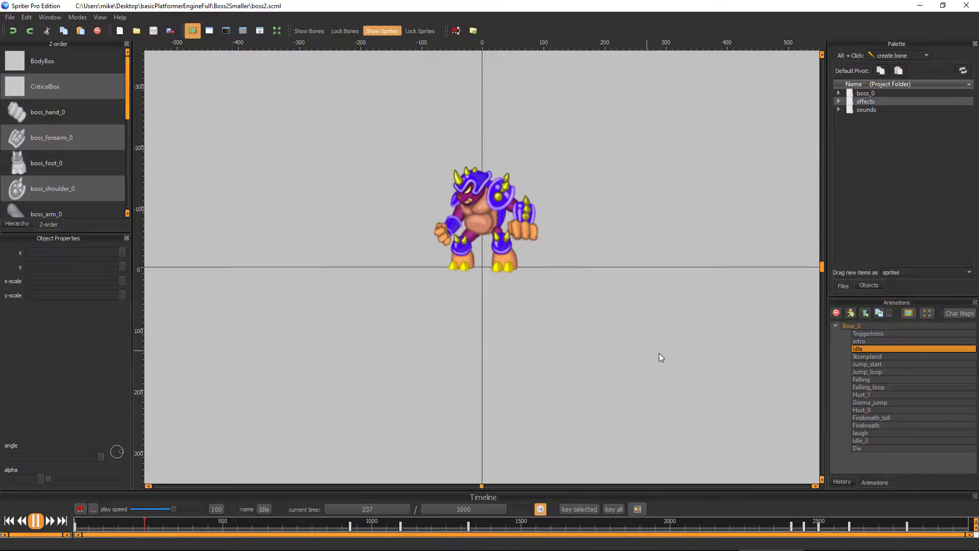
Switch the boss2 project to the Stompland animation
left_click(870, 357)
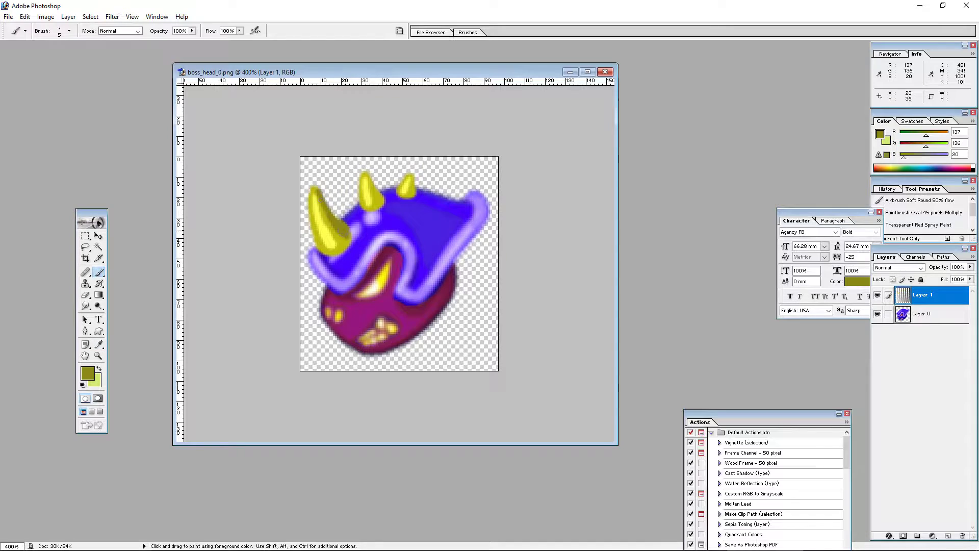
Switch to Photoshop, shade the front and middle helmet horns in olive, RGB 137, 136, 20, and choose another foreground colour
mouse_move(314, 187)
left_mouse_down()
mouse_move(312, 231)
mouse_move(352, 232)
left_mouse_up()
left_click_drag(367, 171, 384, 204)
left_click(87, 373)
left_click(668, 379)
left_click(867, 373)
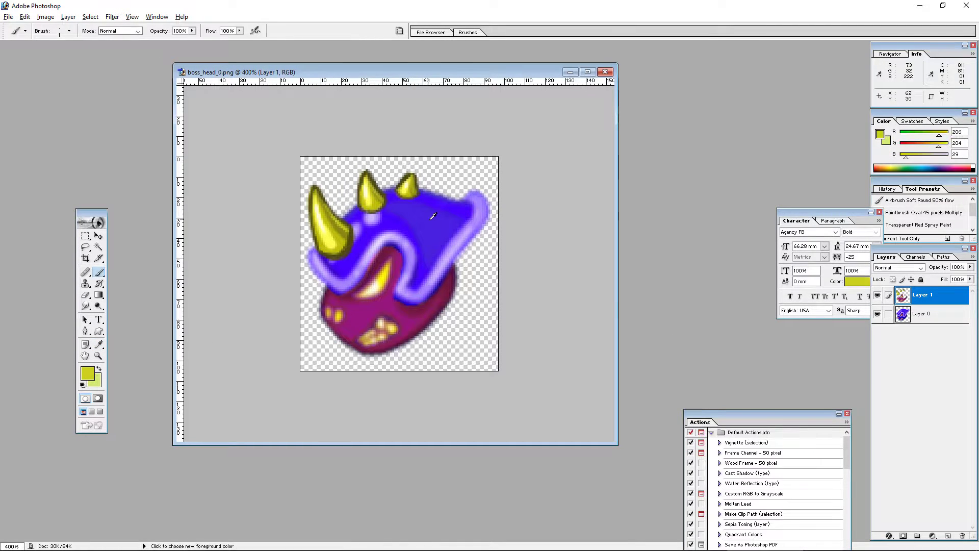
Choose a new foreground colour and outline the edges of the helmet's light purple trim on Layer 1 with a size 1 brush
left_click(87, 374)
left_click(754, 431)
left_click(868, 357)
left_click_drag(310, 251, 326, 288)
left_click_drag(388, 246, 336, 295)
left_click_drag(487, 220, 443, 276)
left_click_drag(398, 275, 394, 295)
left_click_drag(410, 287, 423, 290)
left_click_drag(320, 255, 347, 280)
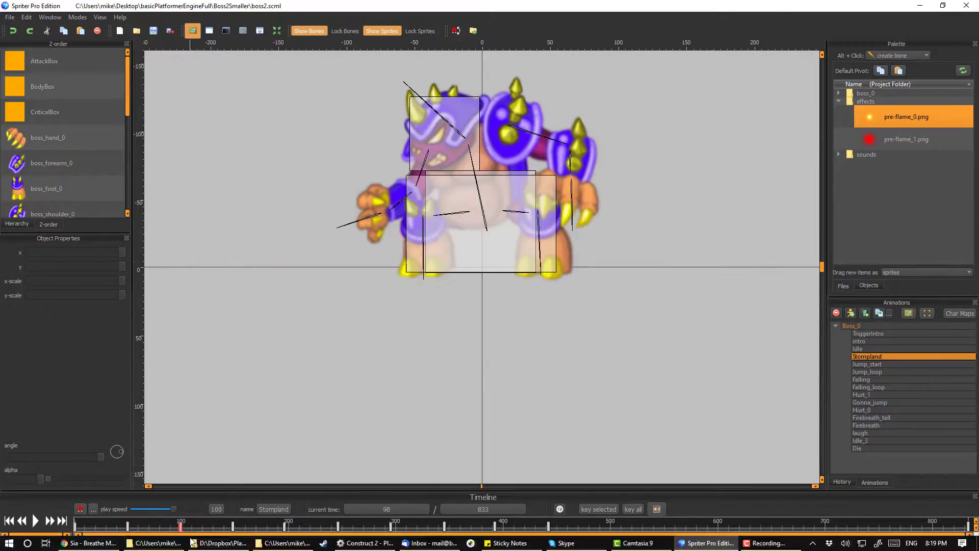
Switch to Spriter and enlarge the pre-flame_0 sprite at the boss's front foot at about 147 ms in Stompland
left_click(286, 527)
left_click_drag(346, 491, 346, 446)
left_click(338, 481)
left_click(233, 482)
left_click(398, 265)
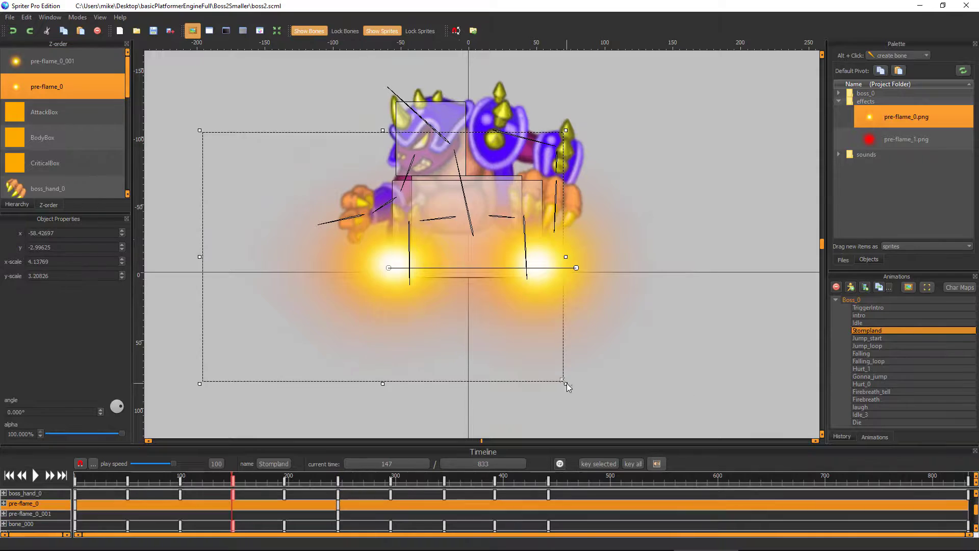
left_click_drag(567, 385, 584, 398)
Fade out the stomp flame at the boss's other foot by lowering its alpha to almost zero at about 250 ms
left_click(538, 266)
left_click(284, 481)
left_click(338, 481)
left_click_drag(122, 433, 49, 434)
left_click_drag(124, 477, 226, 473)
Enlarge Stompland's AttackBox around both foot flames to about 0.63 x-scale and 0.82 y-scale at time 0, and check it at the following keyframes
left_click(76, 481)
left_click(44, 111)
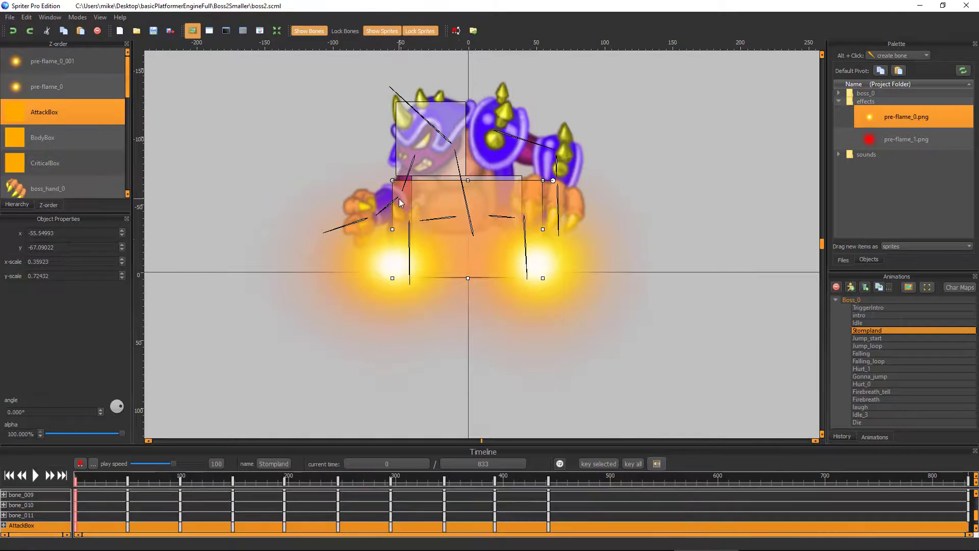
left_click(419, 31)
left_click_drag(353, 200, 592, 297)
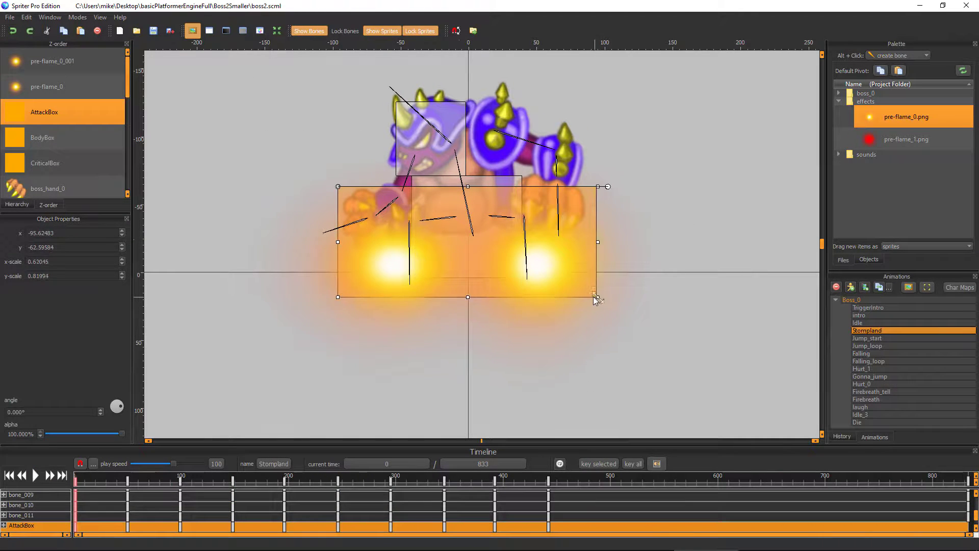
left_click(398, 481)
left_click(45, 112)
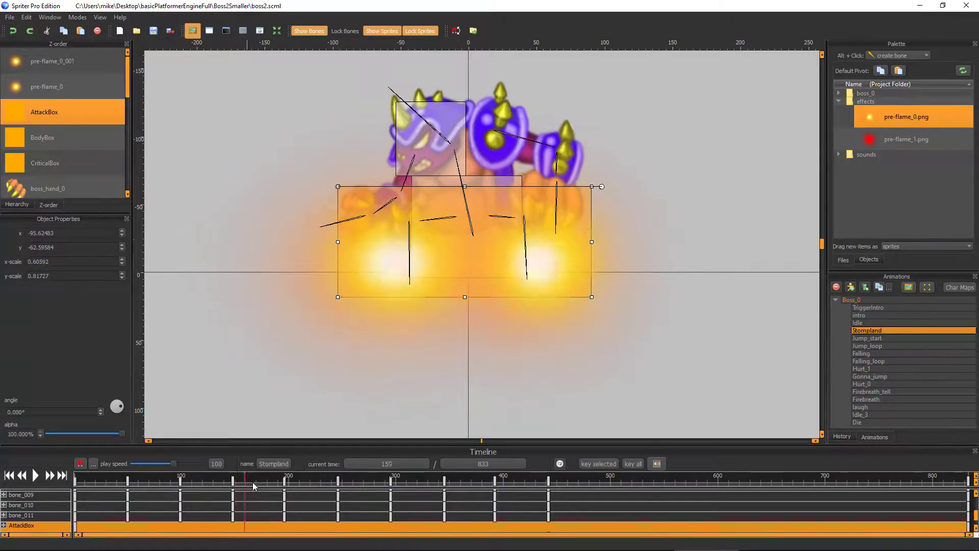
left_click(339, 481)
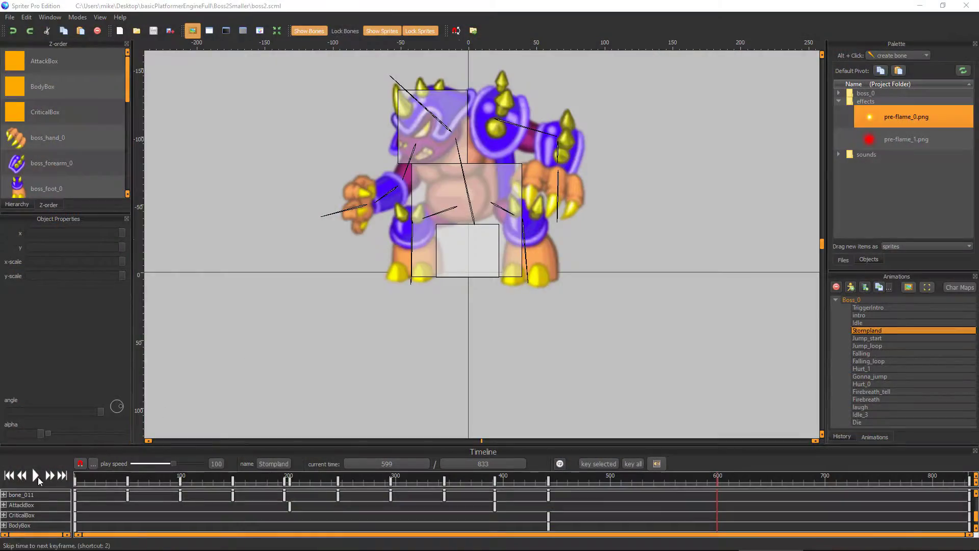
Play back the Stompland and Idle animations of the smaller boss
left_click(36, 477)
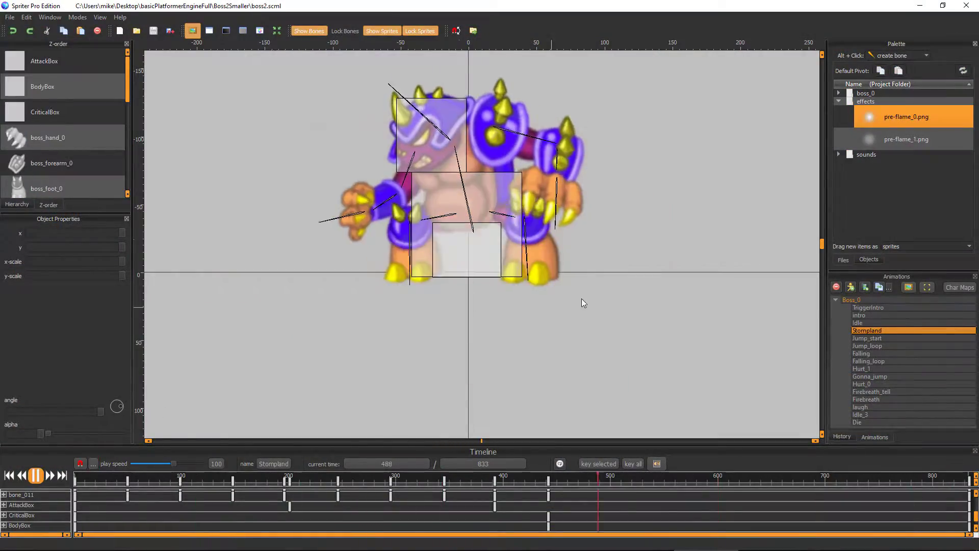
left_click_drag(760, 284, 771, 359)
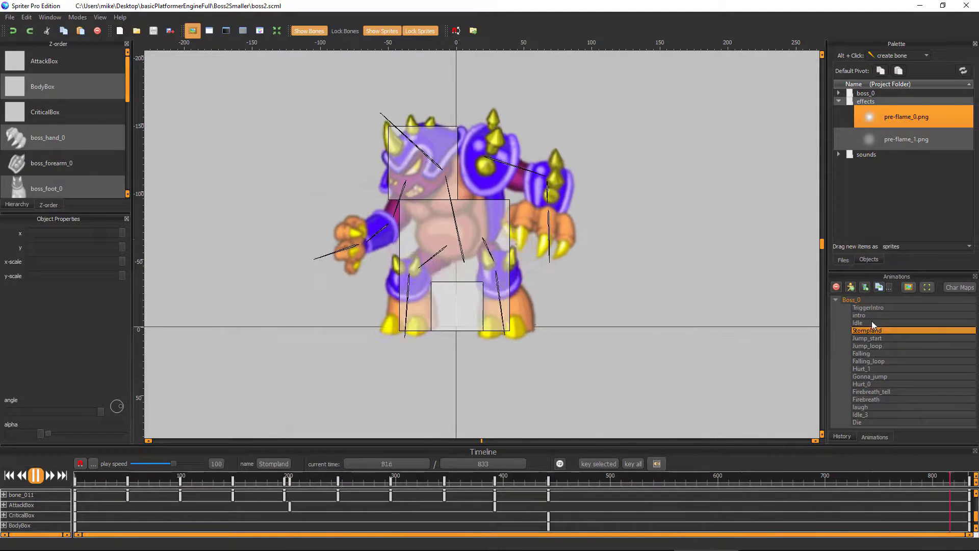
left_click(871, 322)
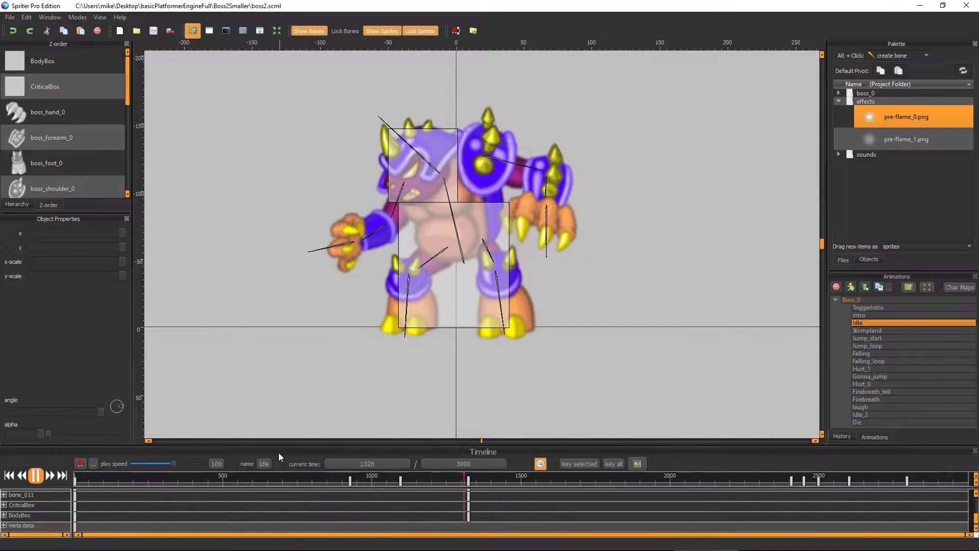
Enlarge the timeline, show the Idle animation's metadata tracks, and open the NextAnim key at time 0 for editing
left_click_drag(277, 445, 342, 277)
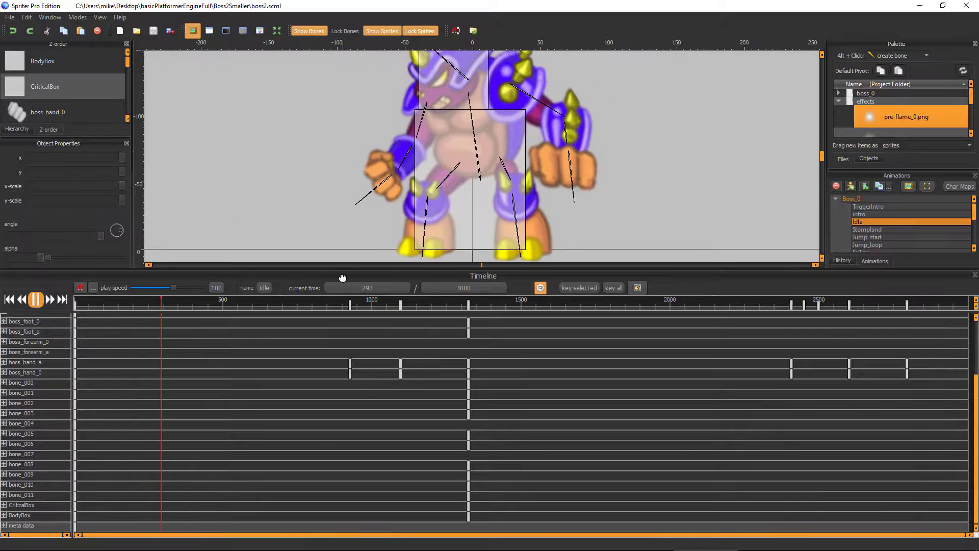
key("space")
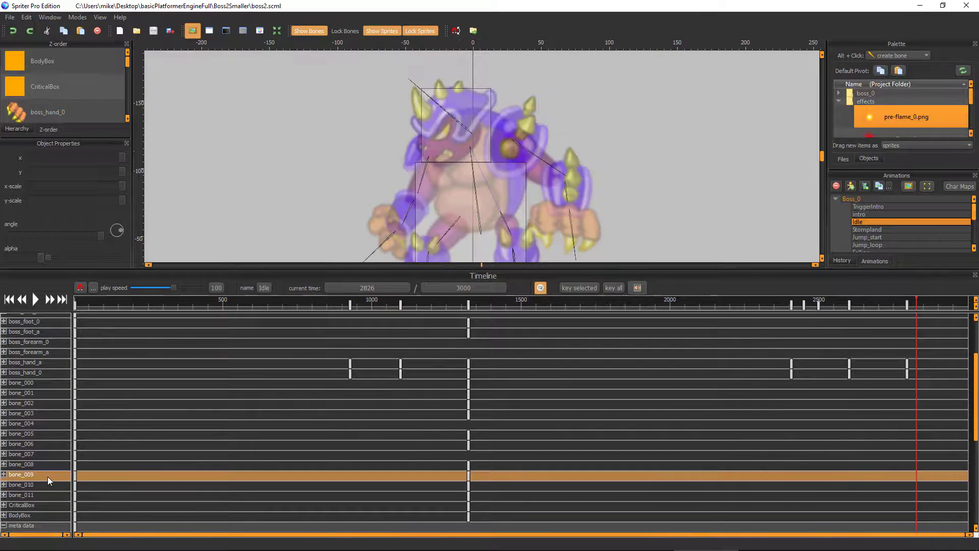
scroll(47, 476, "down", 4)
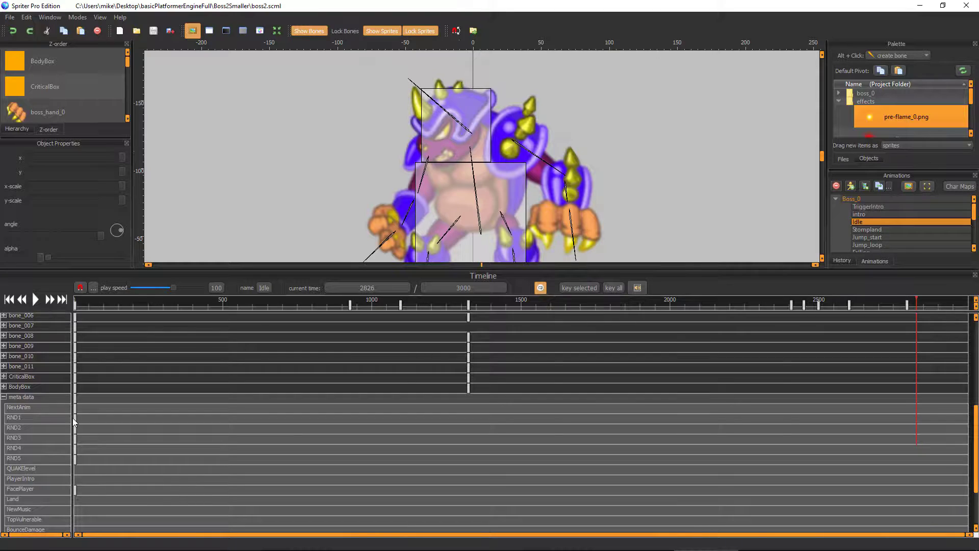
left_click(74, 421)
scroll(114, 351, "down", 3)
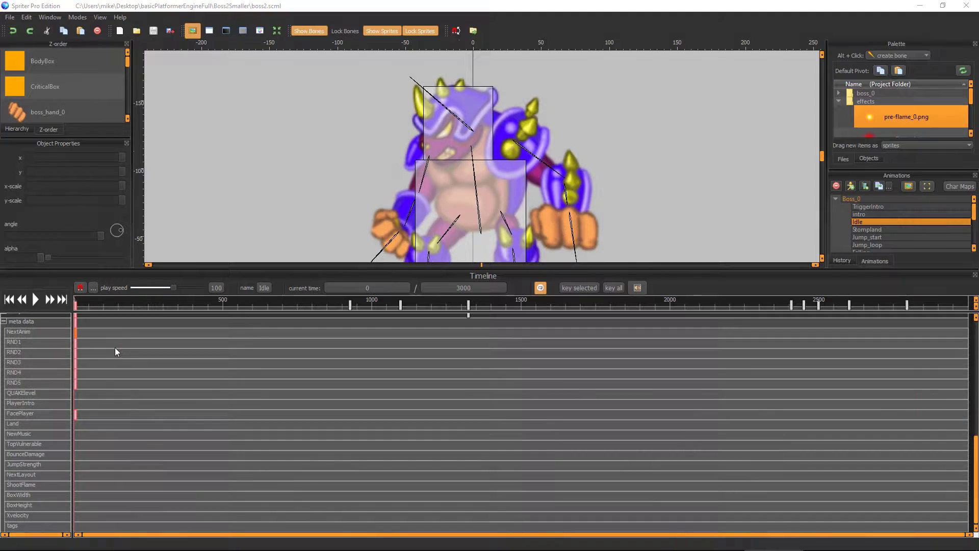
left_click(74, 332)
double_click(75, 331)
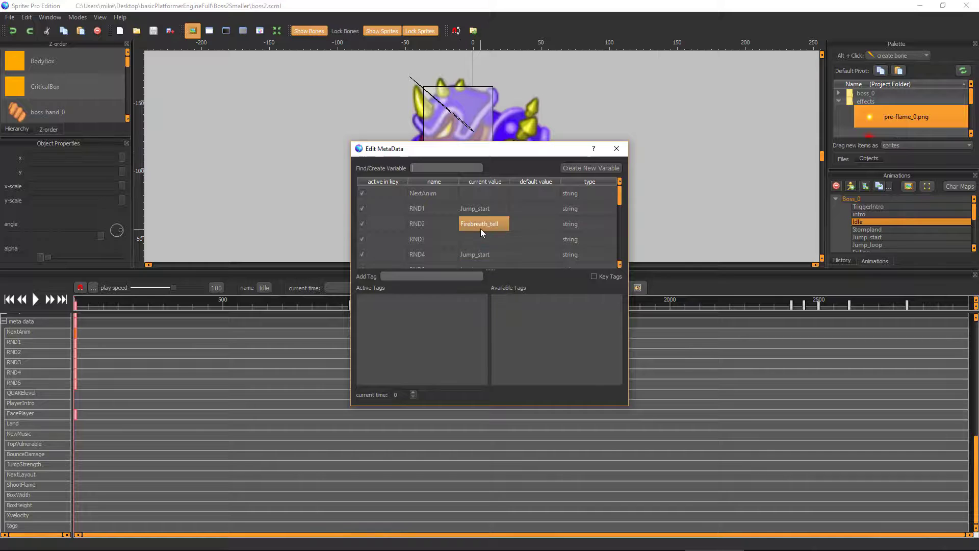
Examine the NextAnim variable's active-in-key state, name and current value in the Idle animation's metadata
left_click(387, 193)
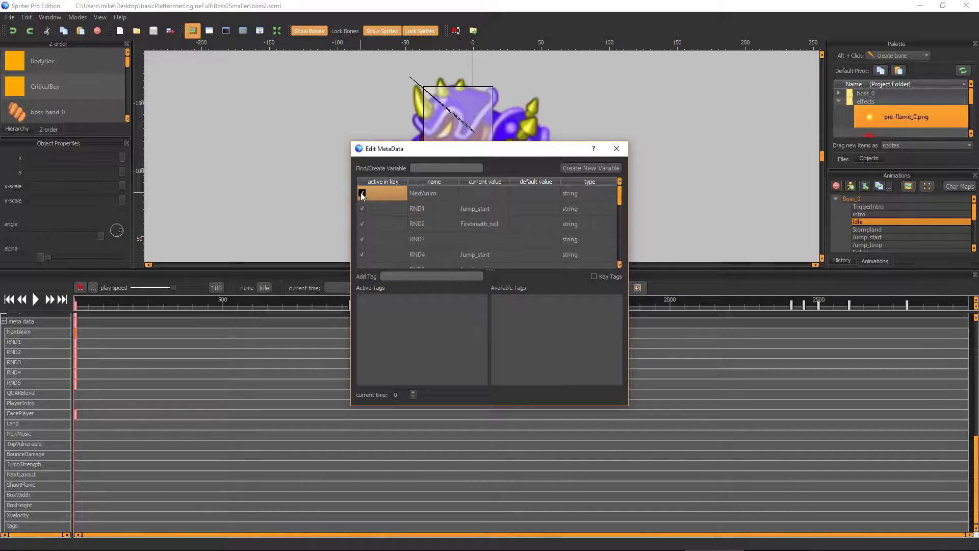
left_click(416, 195)
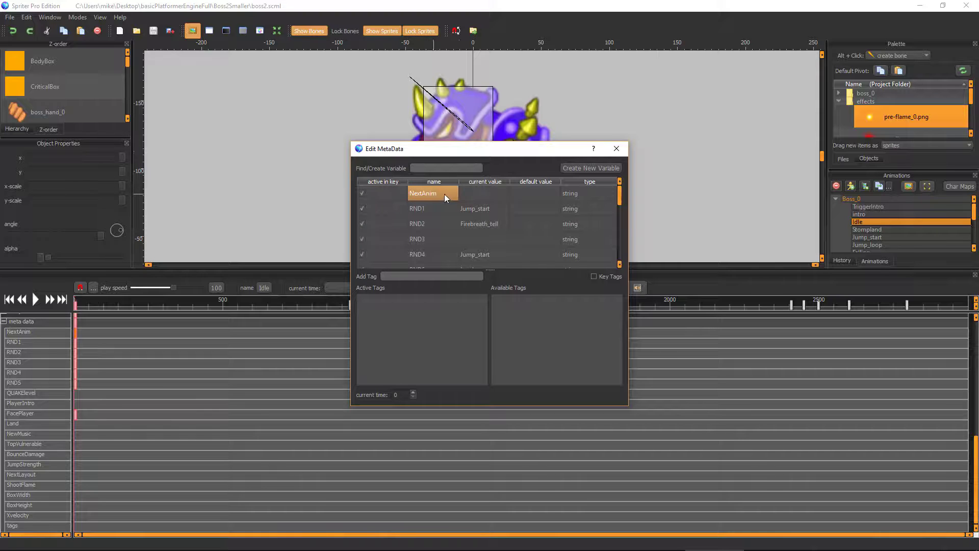
left_click(469, 194)
left_click(437, 193)
left_click(464, 193)
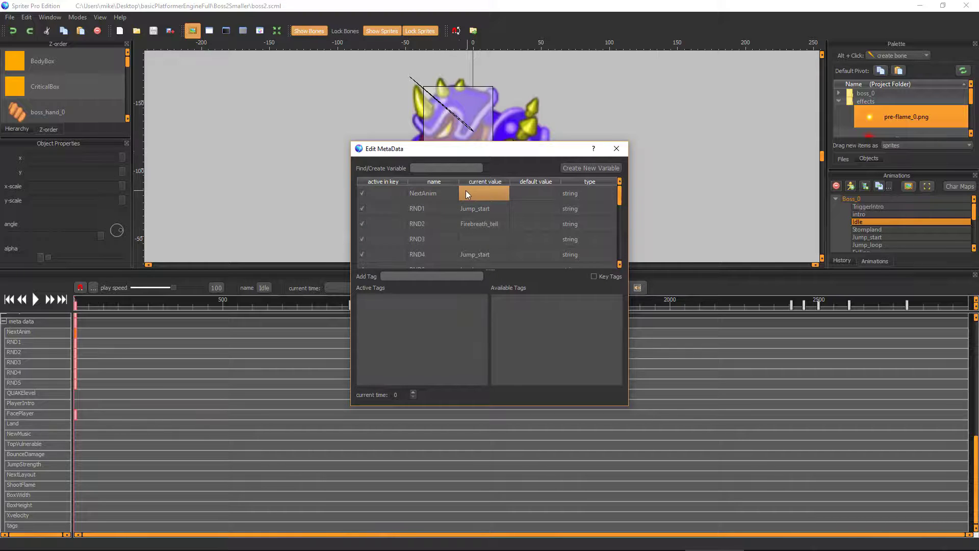
left_click(431, 196)
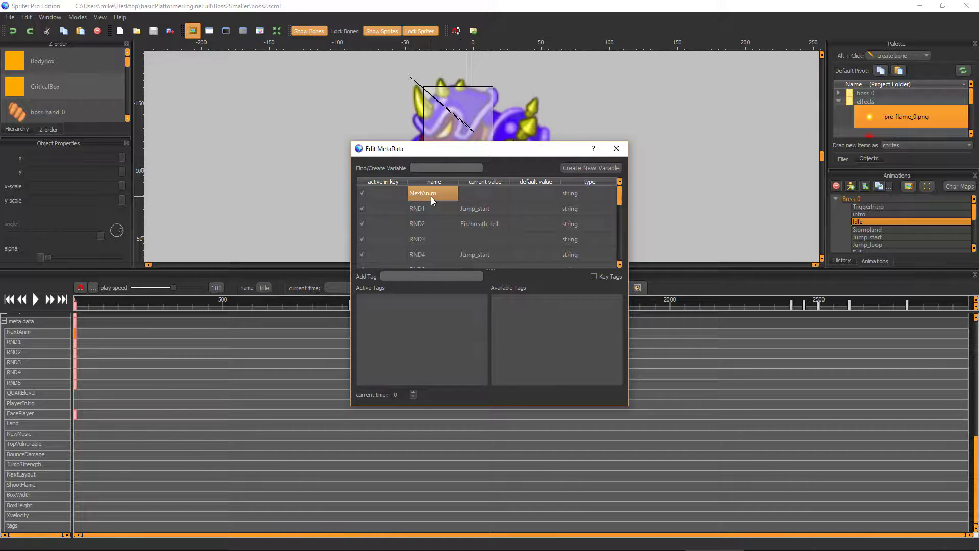
left_click(388, 197)
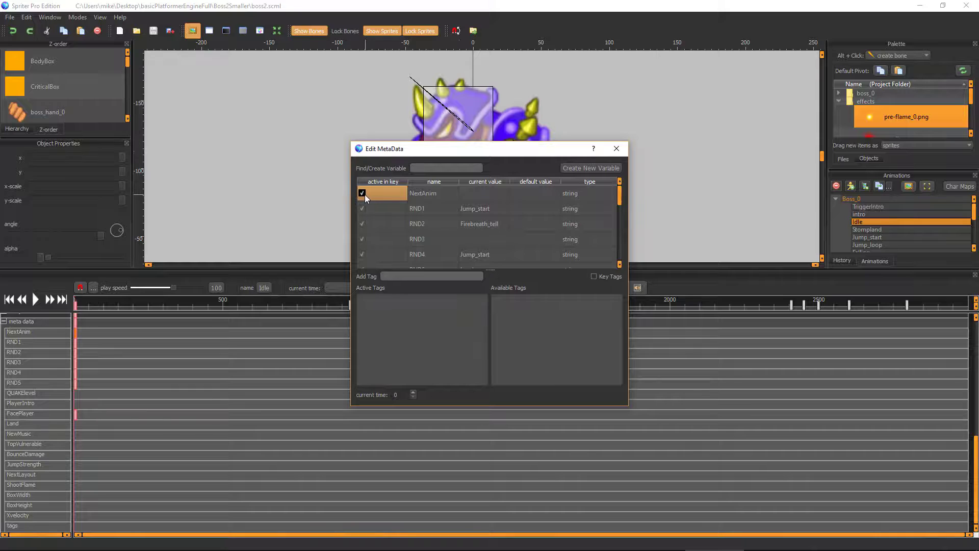
left_click(362, 196)
left_click(423, 194)
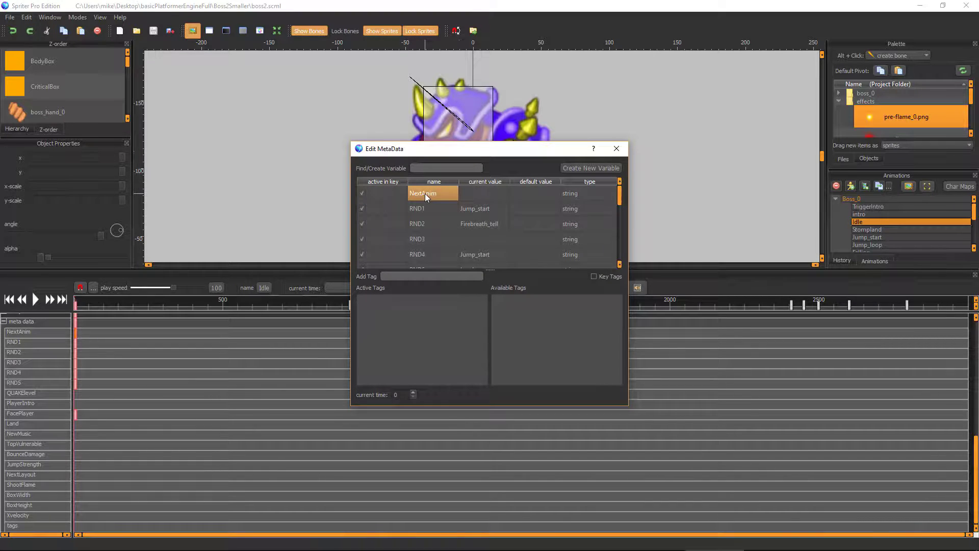
left_click(468, 194)
Examine the RND1, RND2 and RND3 variables and the follow-up animation names assigned to them
left_click(445, 213)
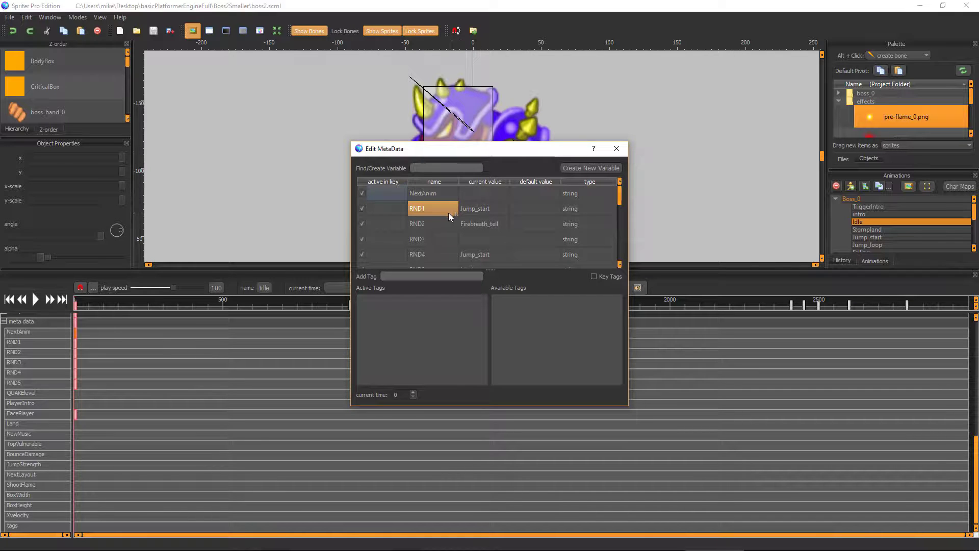
left_click(481, 203)
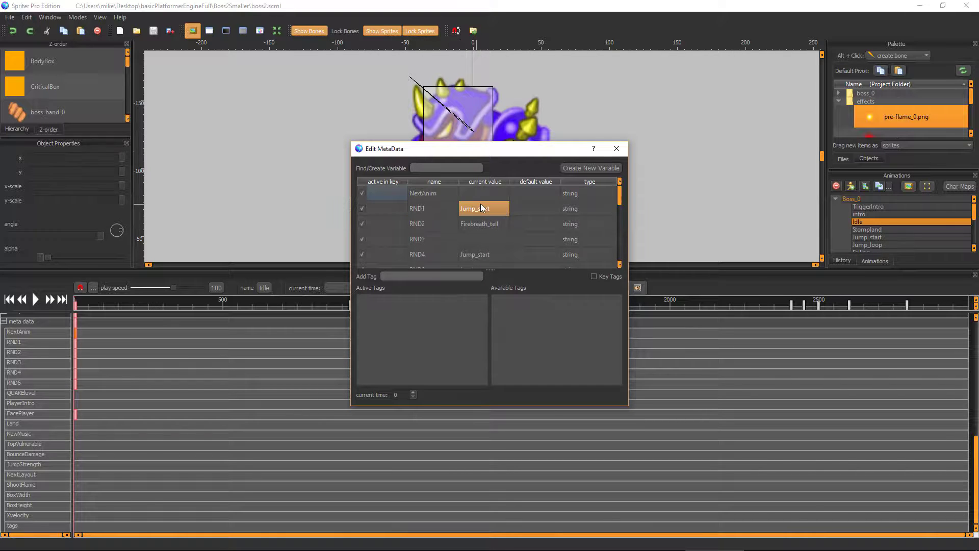
left_click(454, 206)
left_click(476, 206)
left_click(452, 214)
left_click(436, 225)
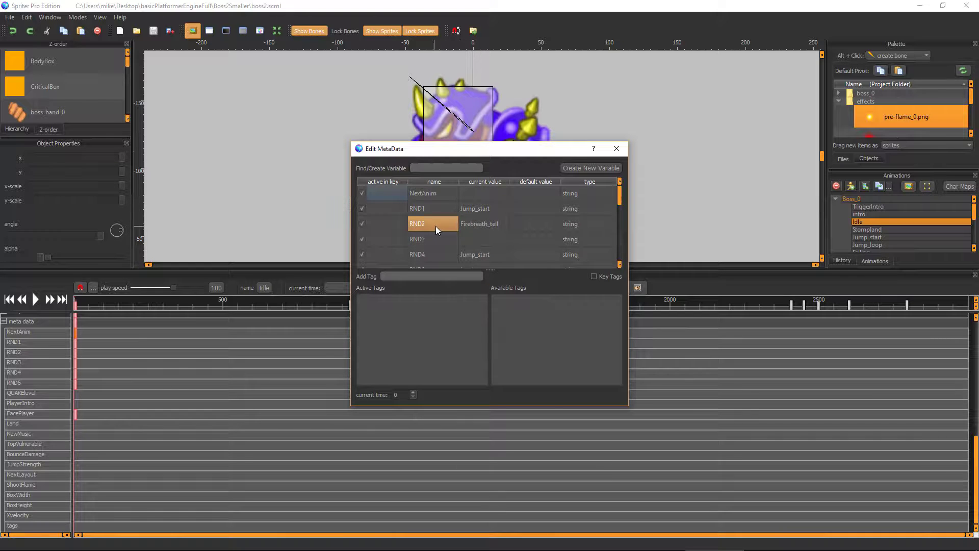
left_click(479, 224)
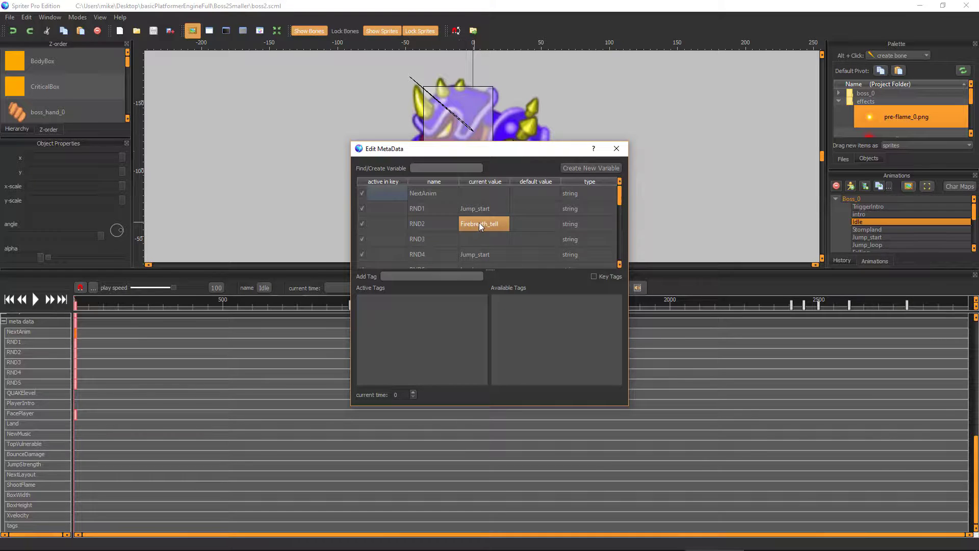
left_click(453, 228)
left_click(438, 241)
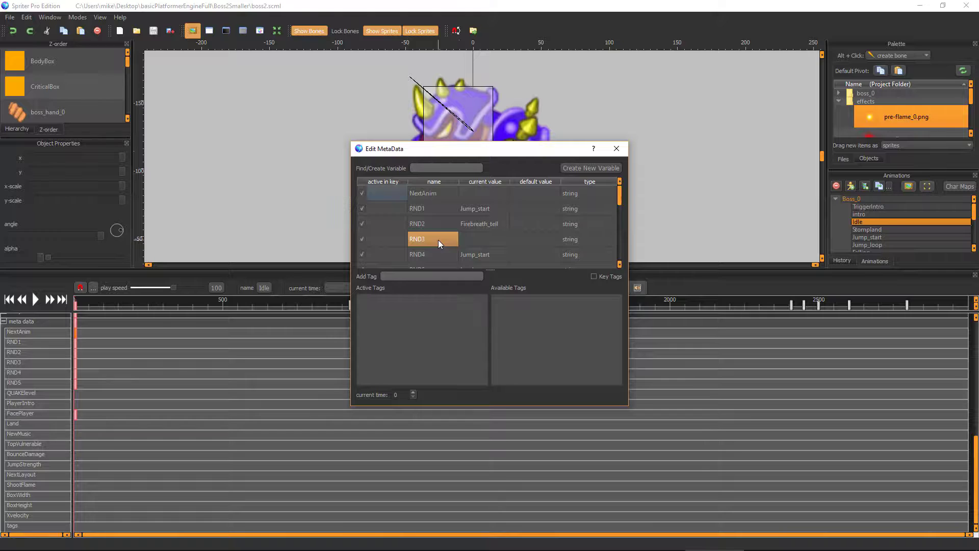
Examine the RND4 and RND5 values, compare them with RND1 to RND3, and look at the QUAKElevel variable's default value
scroll(438, 239, "down", 1)
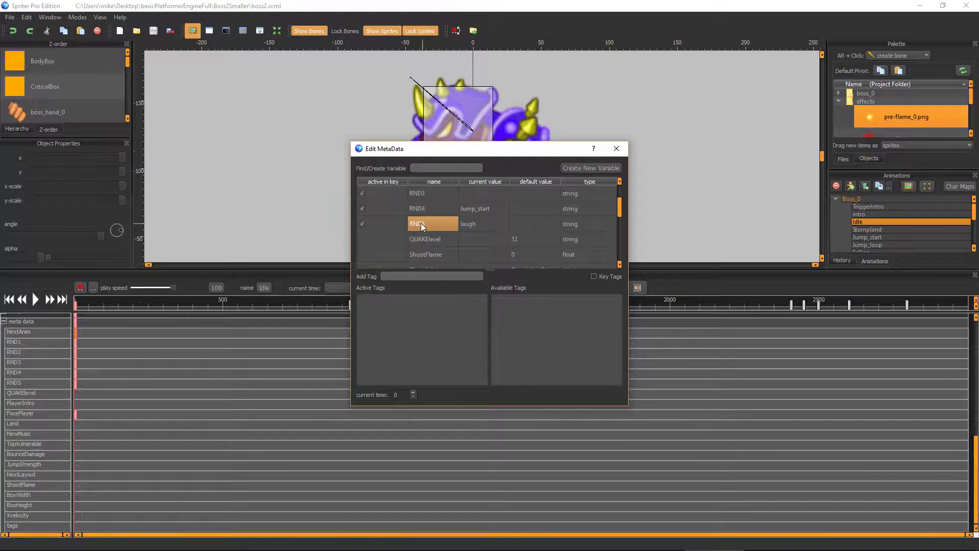
left_click(472, 225)
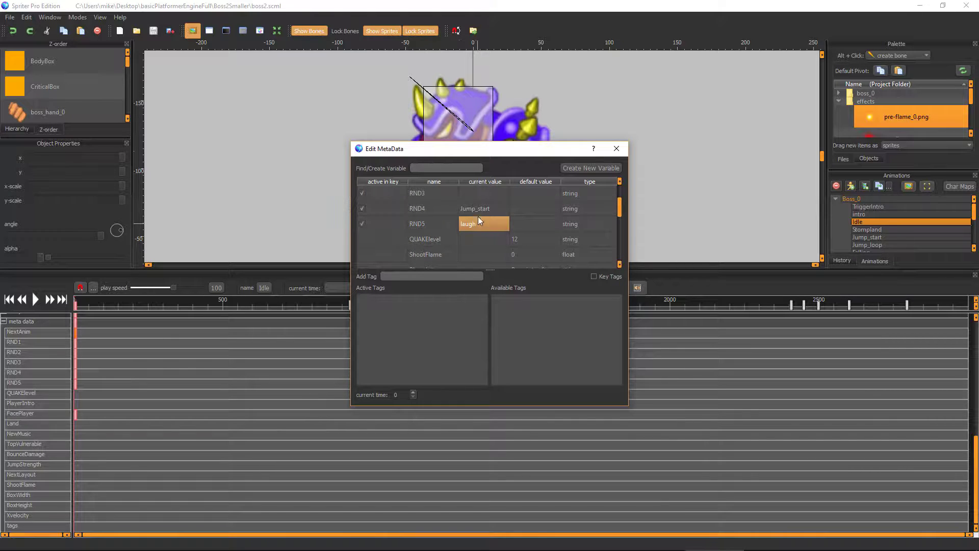
left_click(479, 212)
scroll(431, 213, "up", 1)
left_click(413, 220)
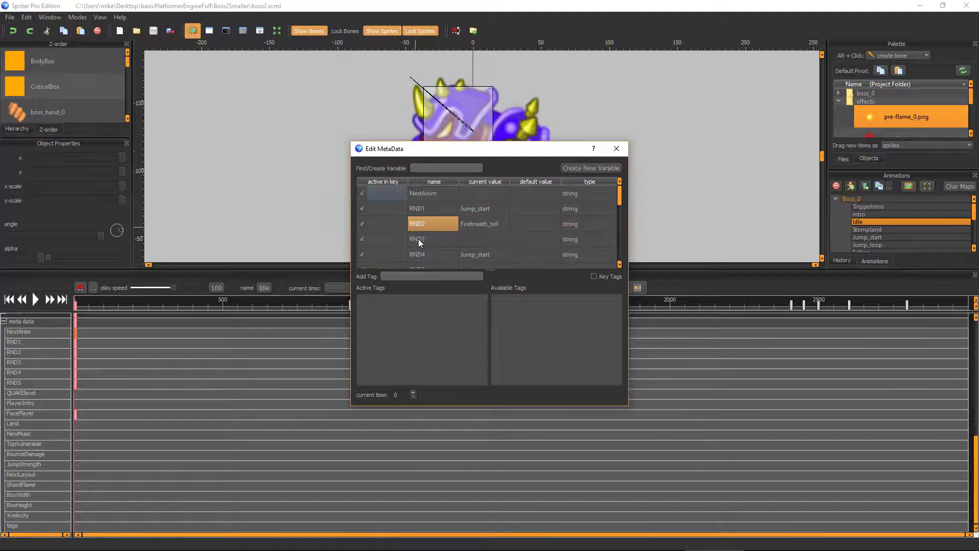
left_click(418, 239)
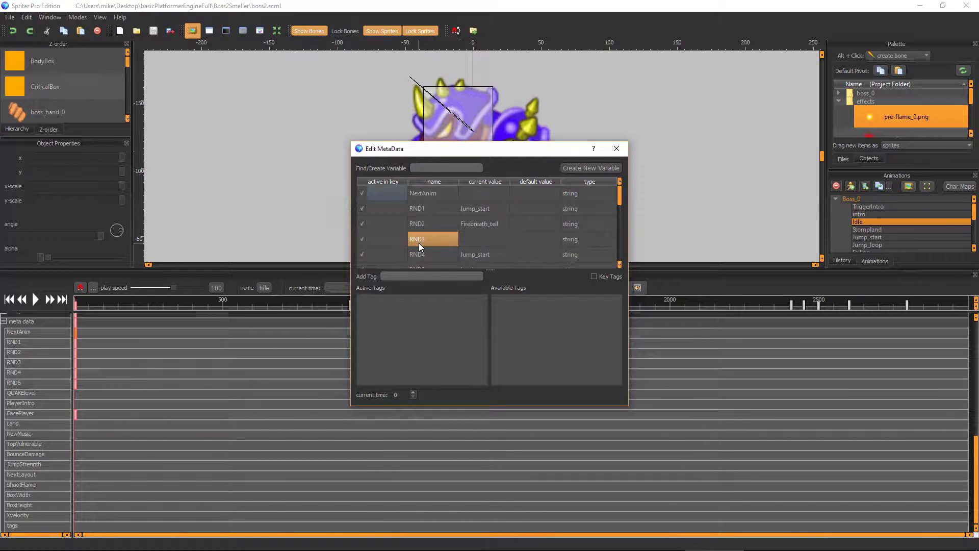
left_click(475, 238)
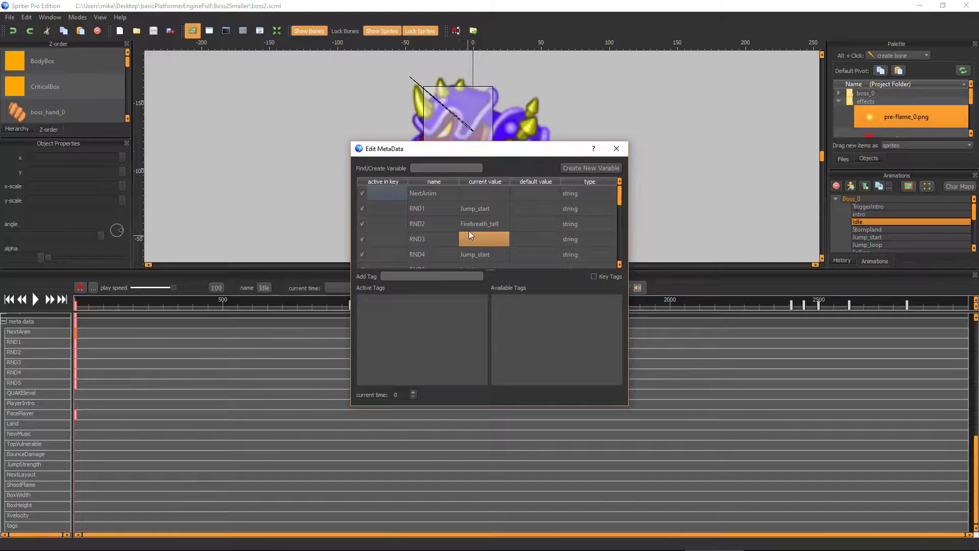
left_click(470, 208)
scroll(485, 246, "down", 1)
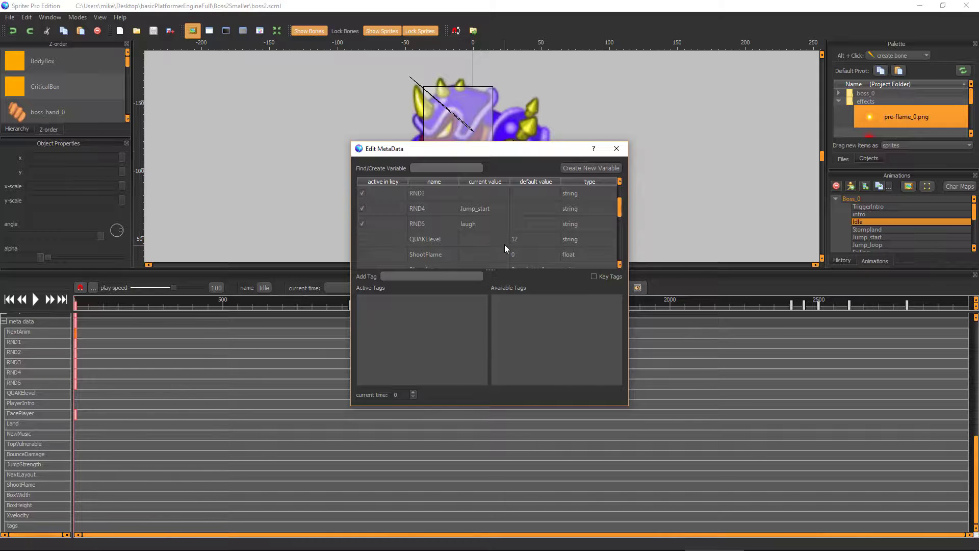
scroll(492, 236, "up", 1)
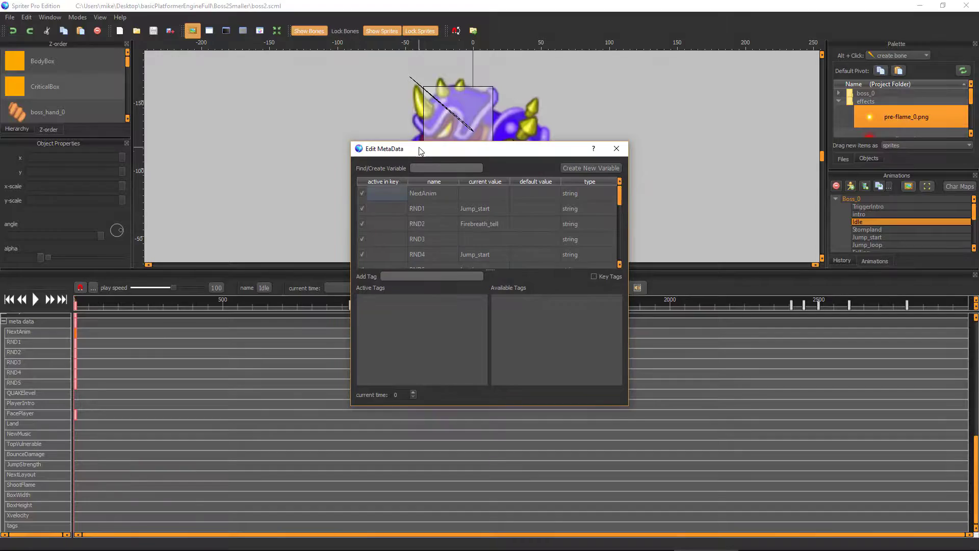
scroll(477, 228, "down", 1)
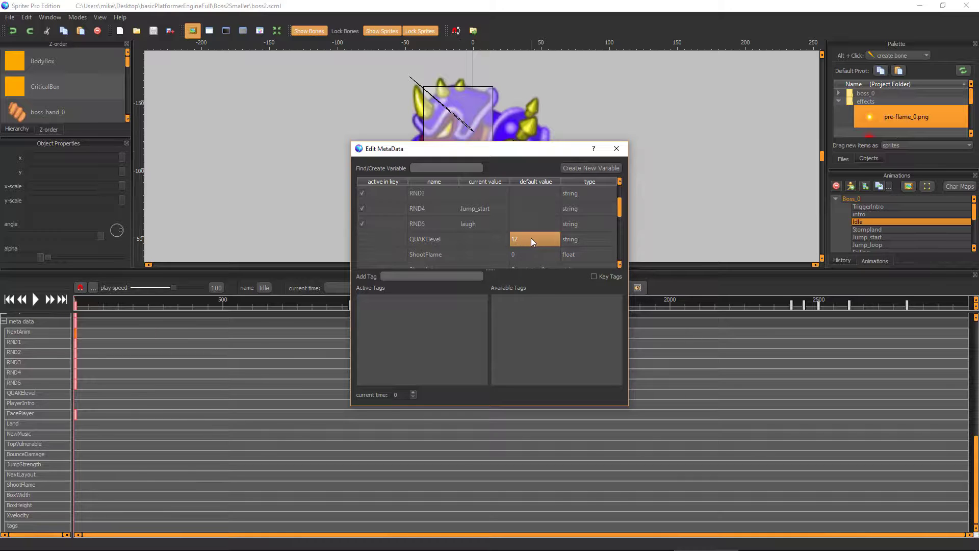
Close the metadata editor, switch to the intro animation, and scrub its timeline to the start of the EXPLOD14 sound
left_click(616, 149)
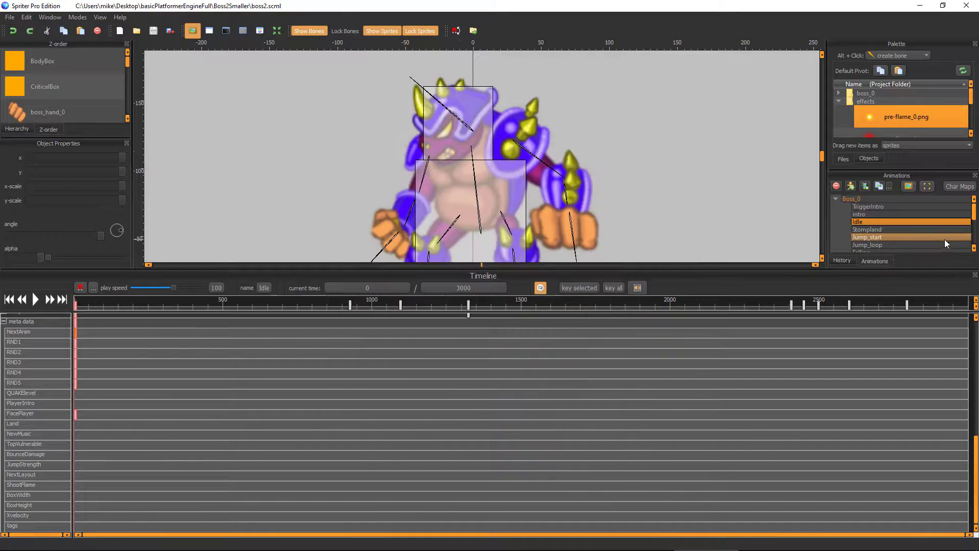
double_click(873, 215)
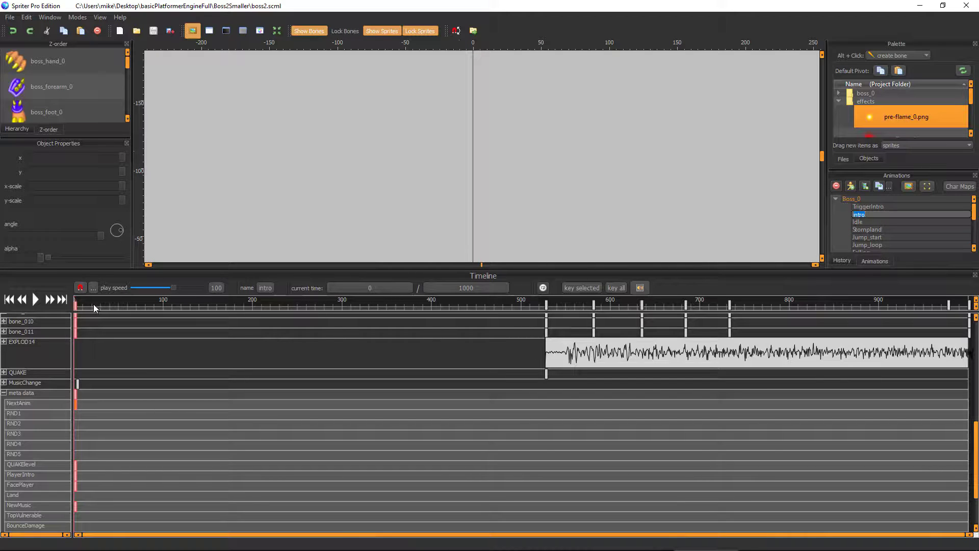
left_click_drag(91, 302, 547, 313)
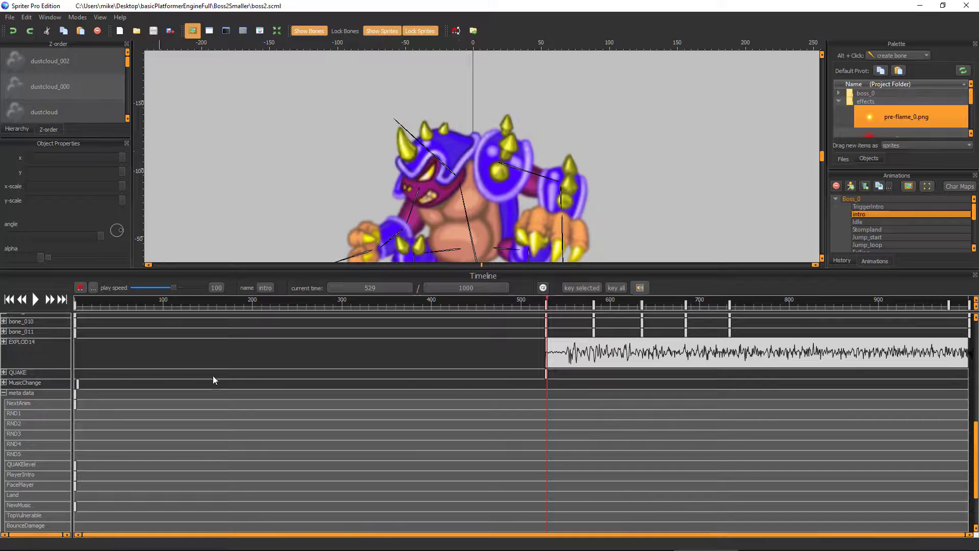
Delete the QUAKE event from the intro animation and set the current time to 527, where the EXPLOD14 sound starts
left_click(546, 376)
key("ctrl+z")
mouse_move(545, 307)
left_mouse_down()
mouse_move(523, 307)
mouse_move(536, 308)
left_mouse_up()
left_click(546, 305)
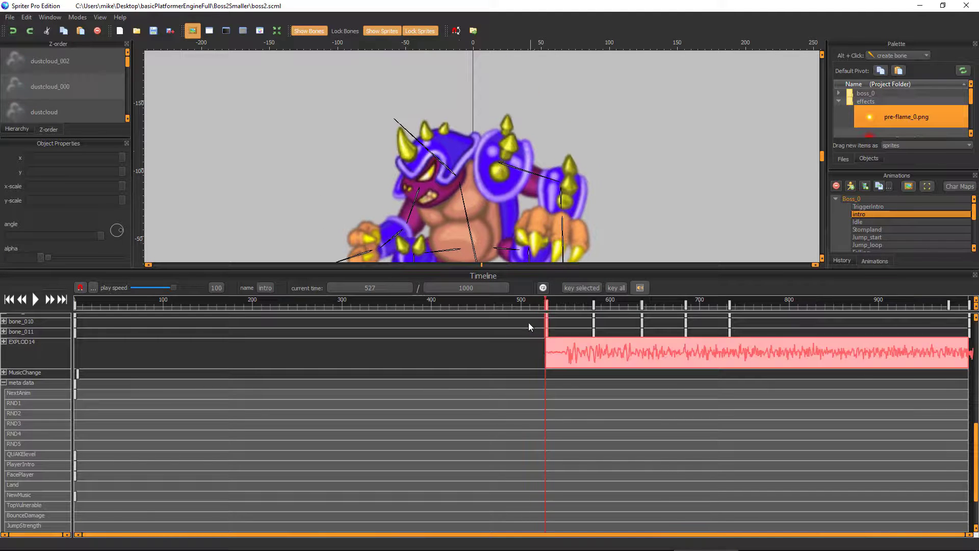
Append an event trigger named QUAKE to the intro animation at time 527
right_click(44, 373)
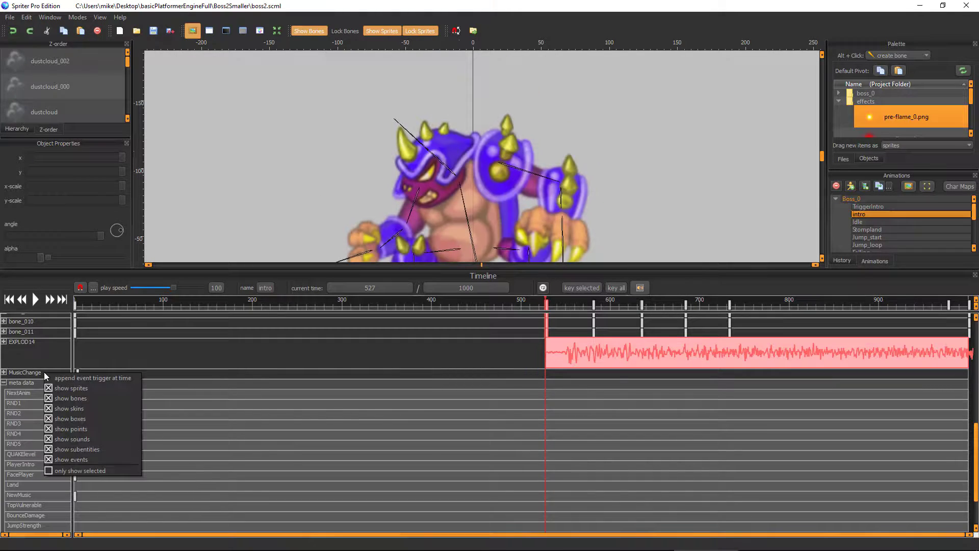
left_click(101, 378)
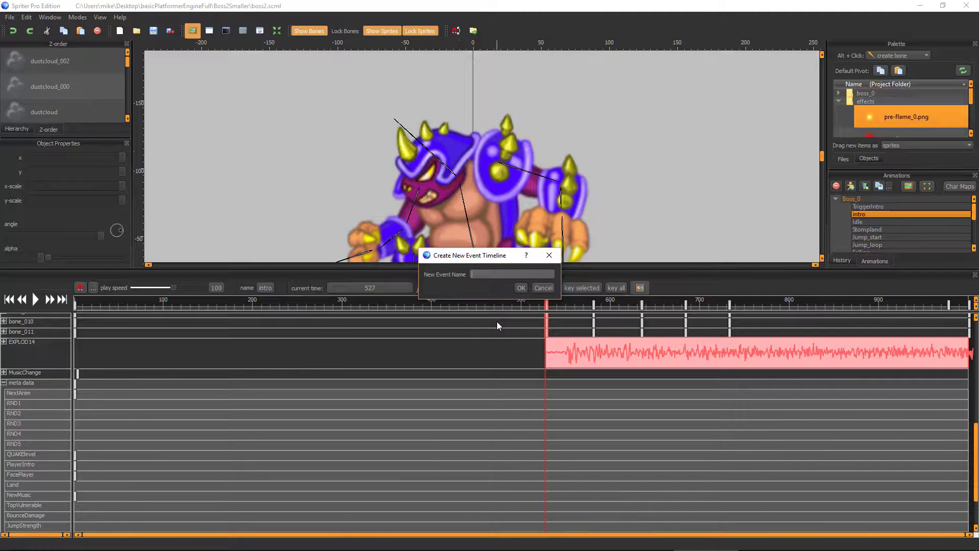
type("QUAKE")
left_click(520, 288)
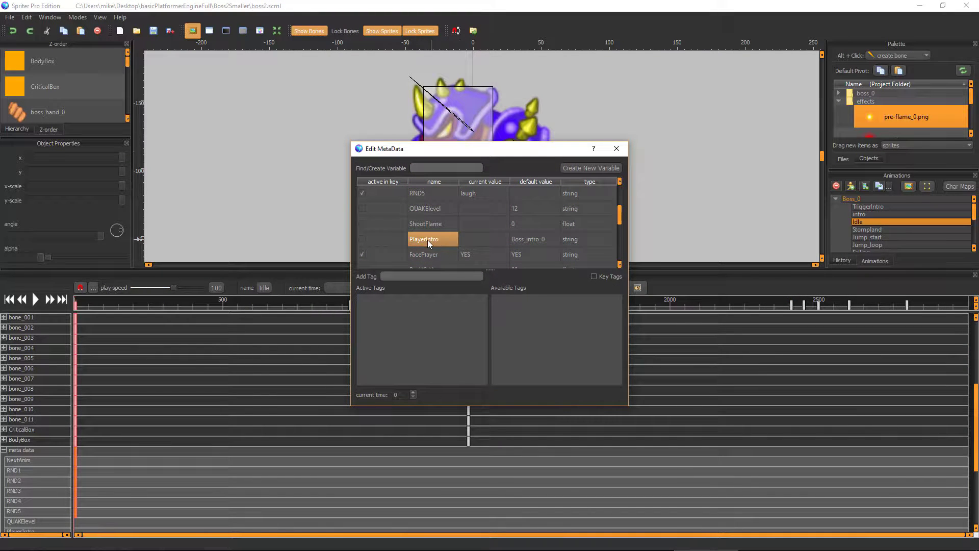
Check the PlayerIntro variable's default value and preview the matching Boss_intro_0 animation in Player.scml
left_click(549, 242)
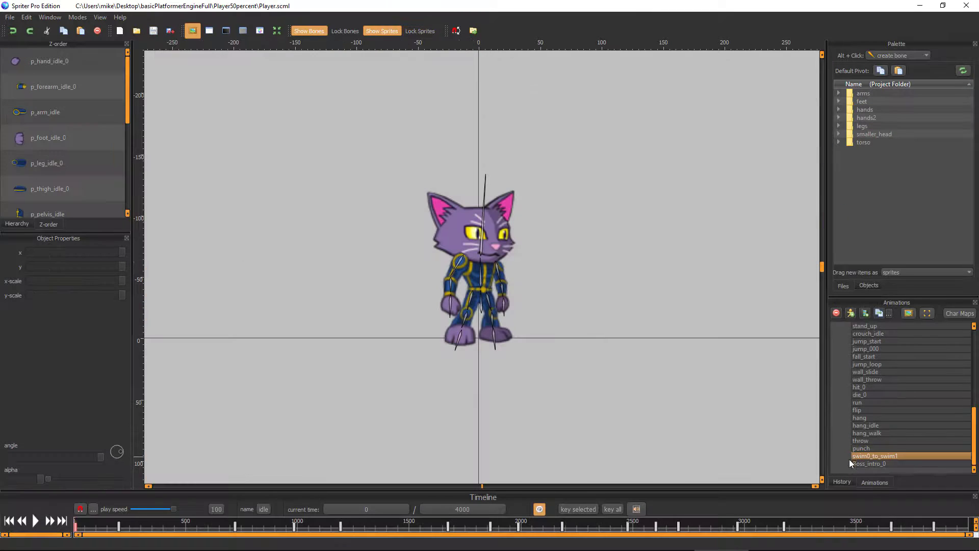
left_click(849, 461)
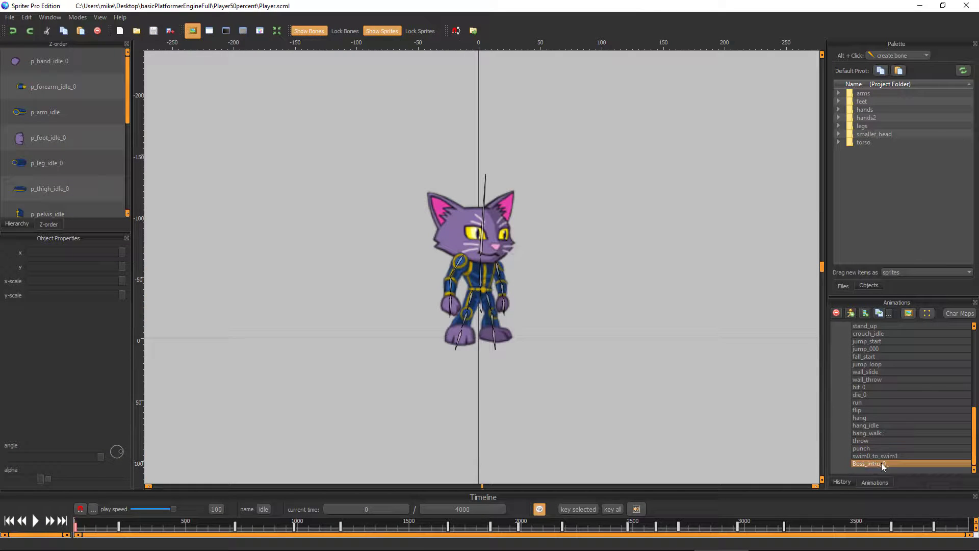
left_click(864, 463)
left_click(40, 525)
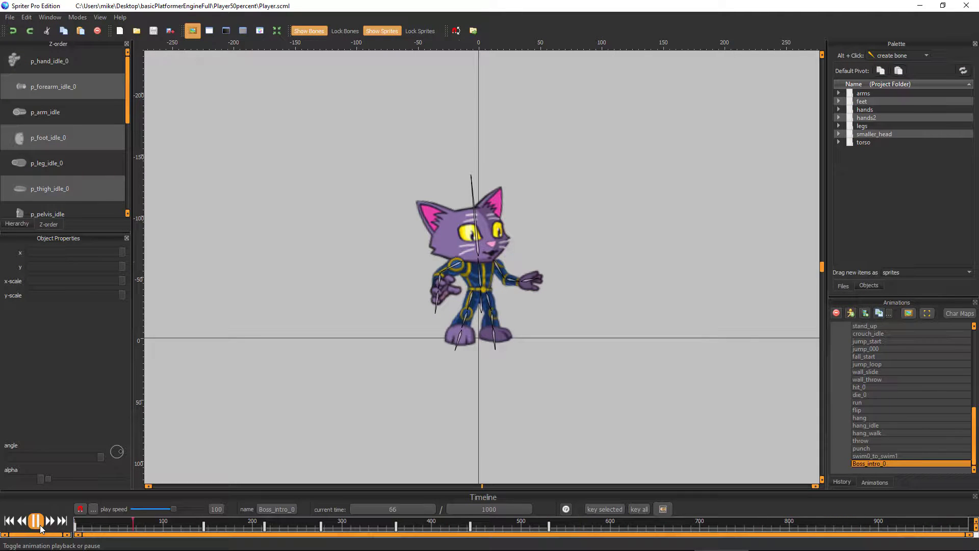
left_click(40, 525)
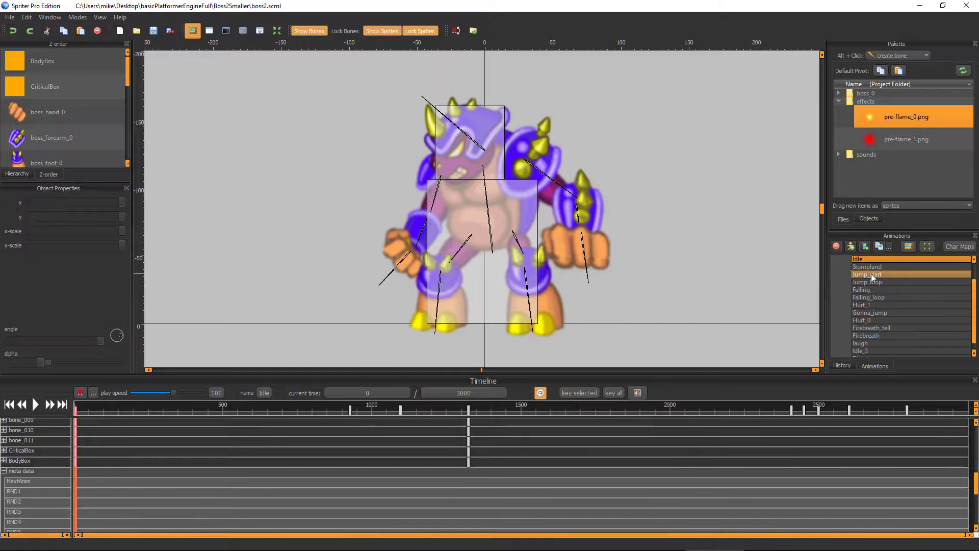
View the boss's Jump_start animation, and play-test the boss fight in the Construct 2 preview by running and jumping around the boss
left_click(871, 274)
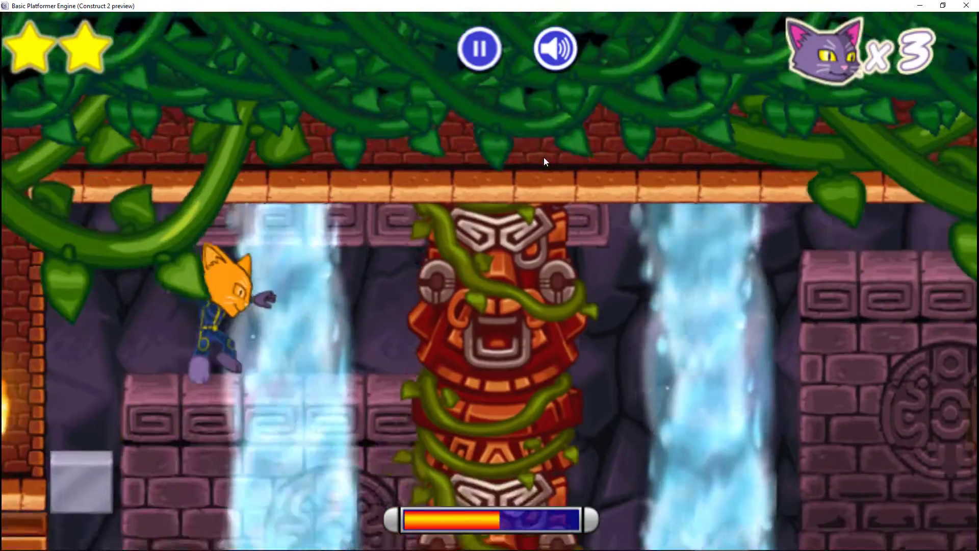
key("Right")
key("Up")
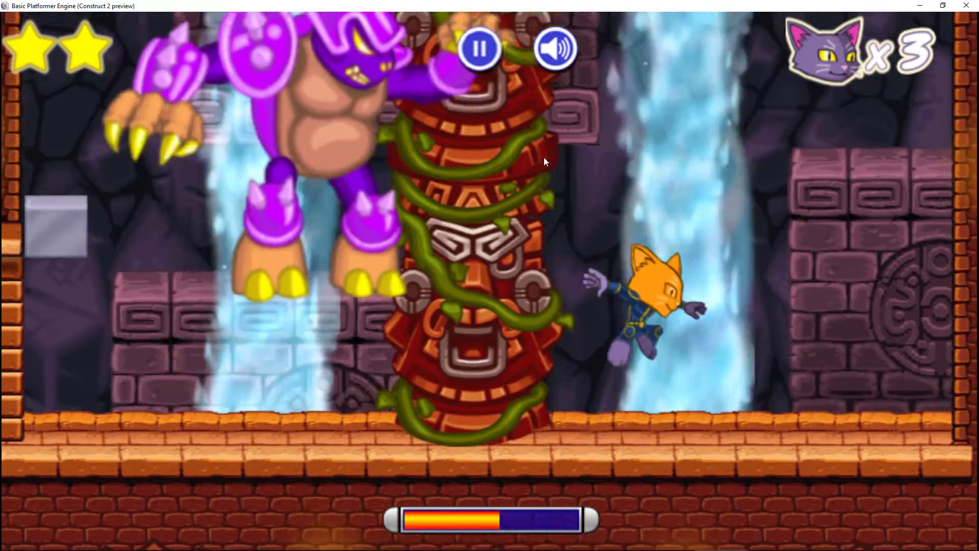
key("Right")
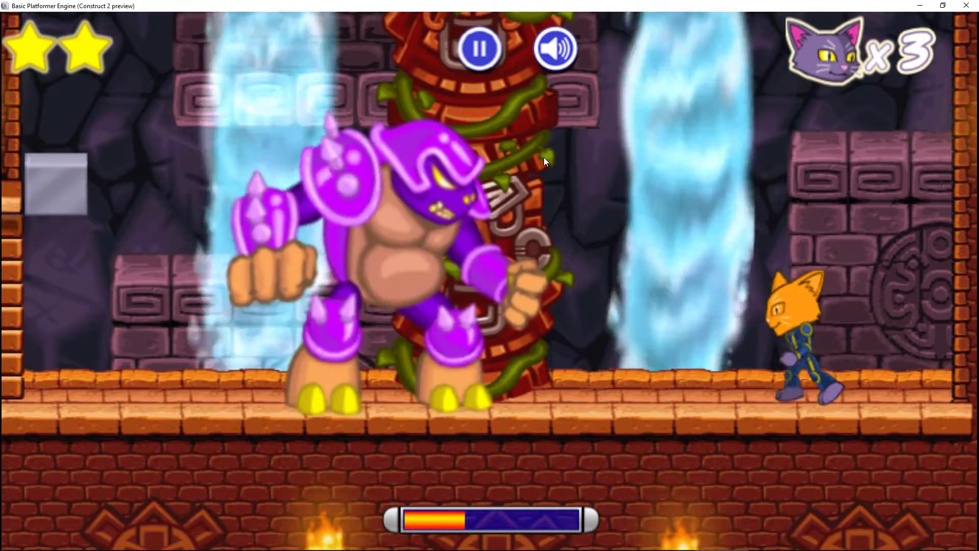
key("Left")
key("Right")
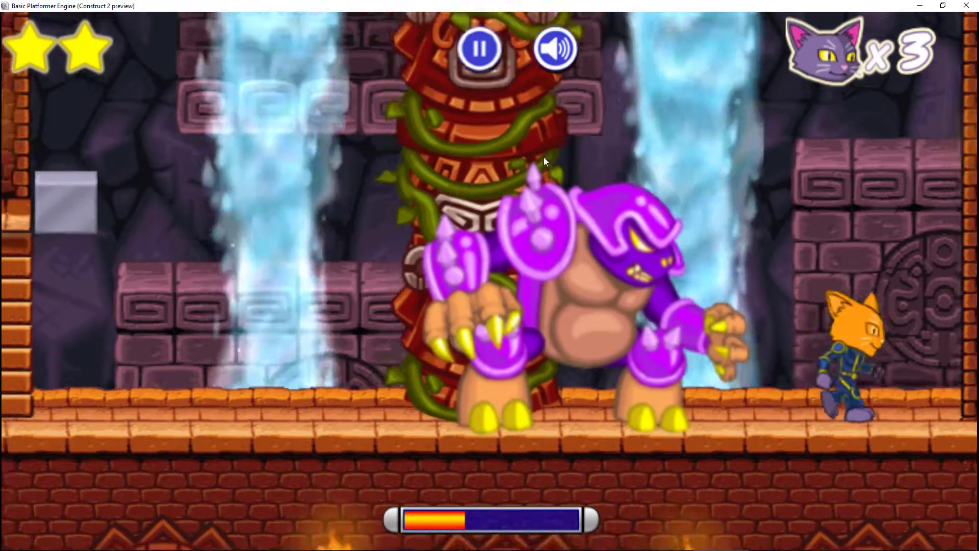
key("Left")
key("Up")
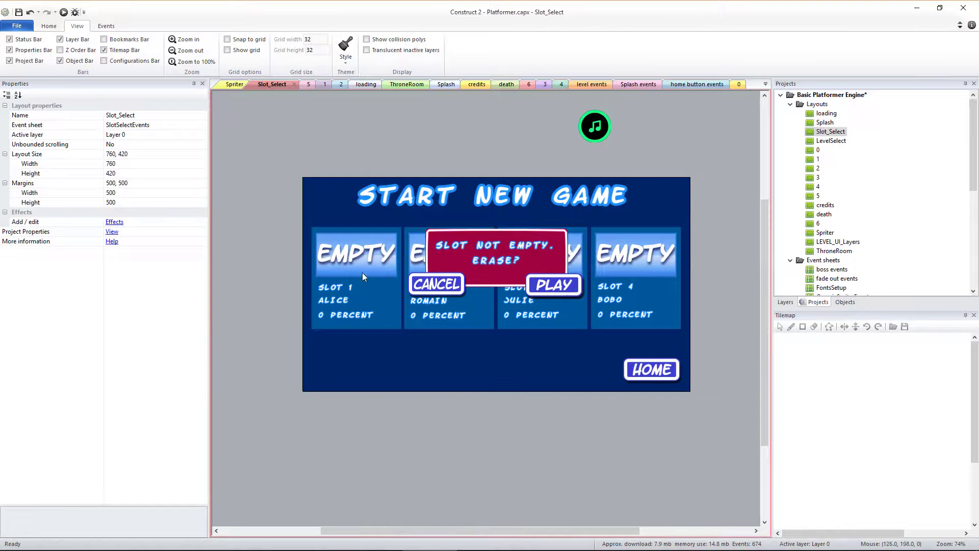
Open the SlotThumb sprite of slot 1 in Construct 2's Slot_Select layout and examine its animation frames 1 to 4
left_click(338, 270)
double_click(339, 266)
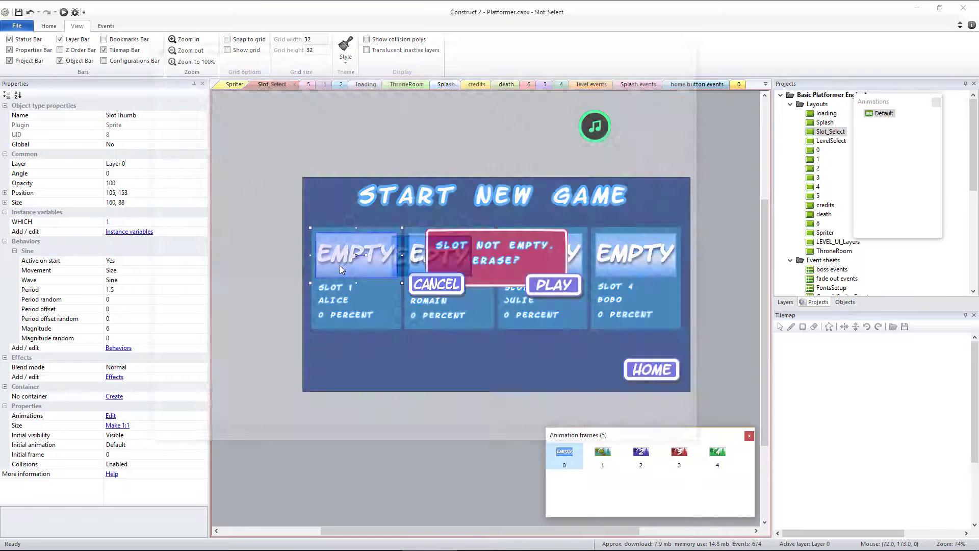
left_click(612, 459)
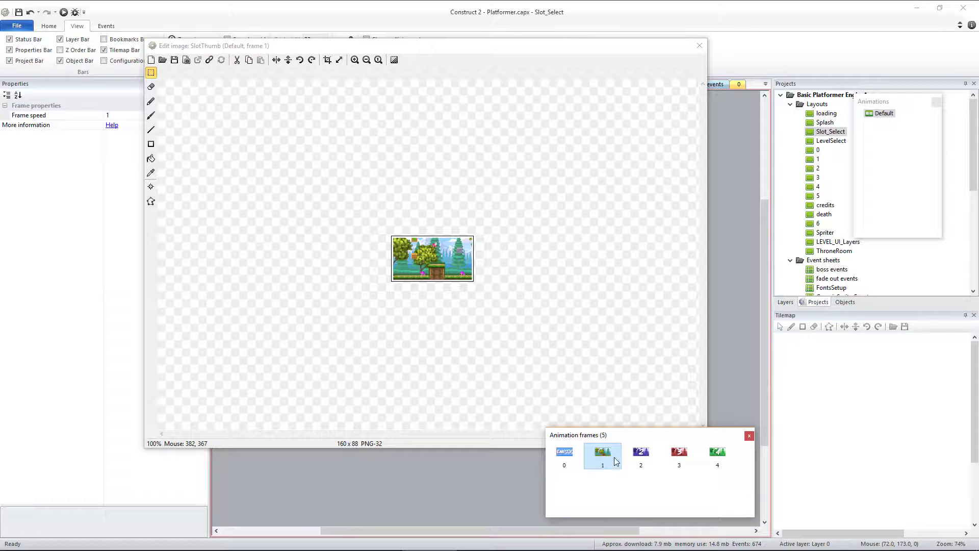
left_click(640, 455)
left_click(672, 454)
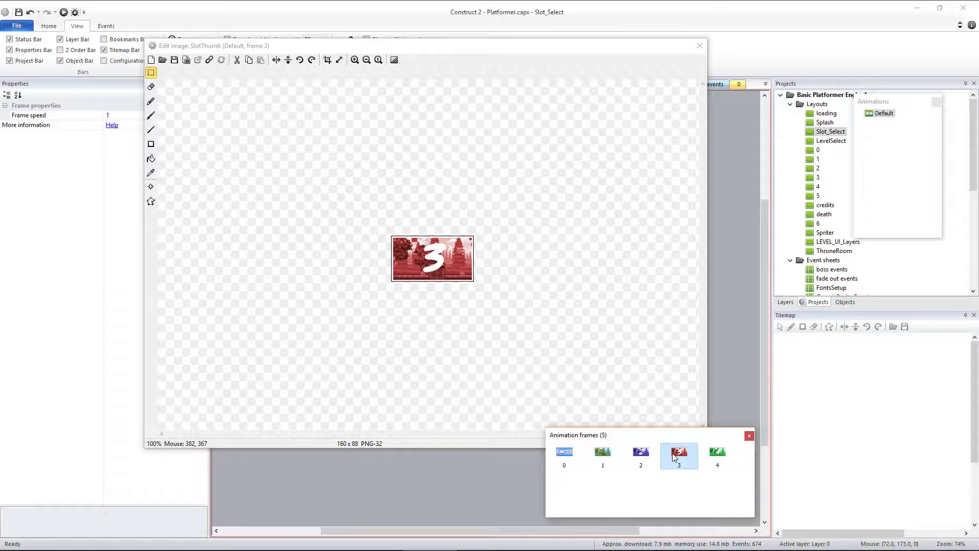
left_click(717, 454)
left_click(679, 454)
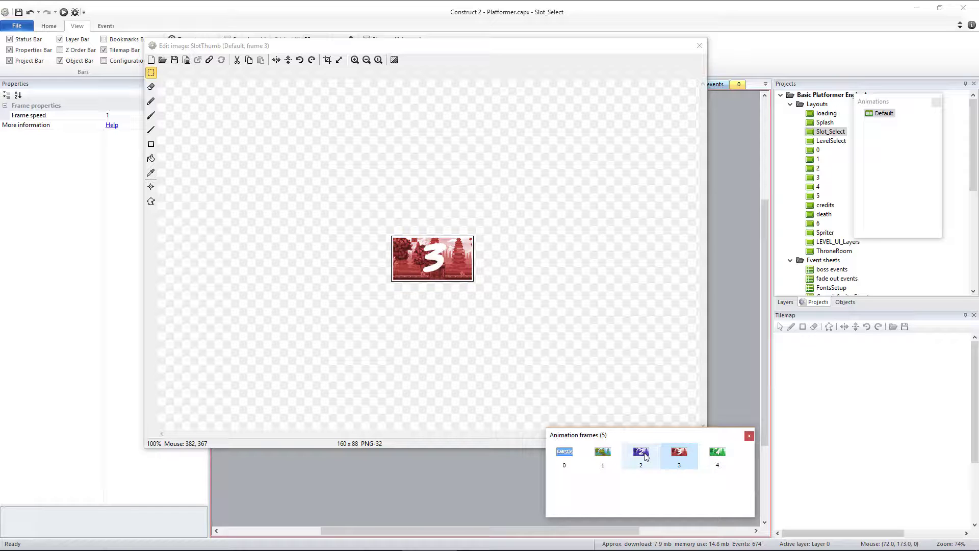
left_click(645, 455)
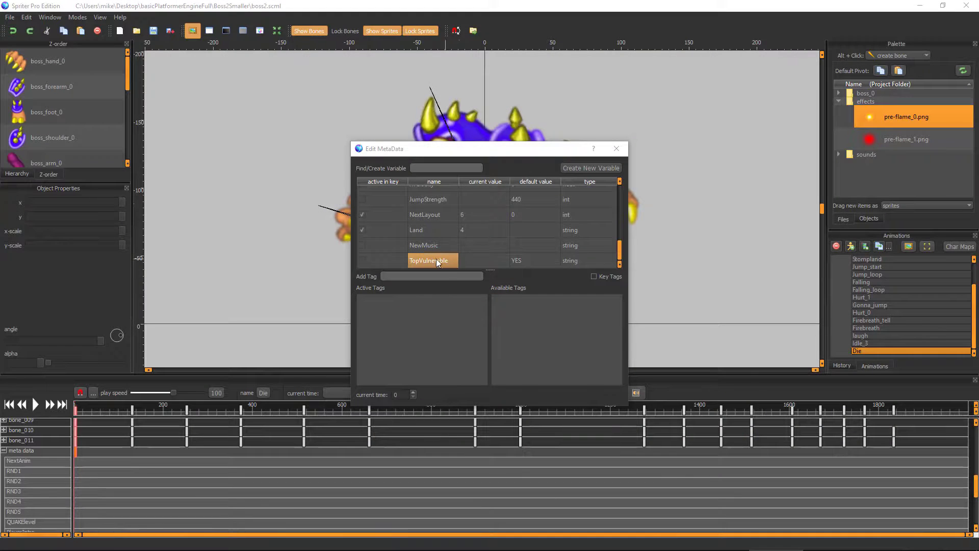
Back in Spriter, examine the NewMusic variable in the Die animation's metadata, and open the intro animation's metadata key at time 0
left_click(415, 249)
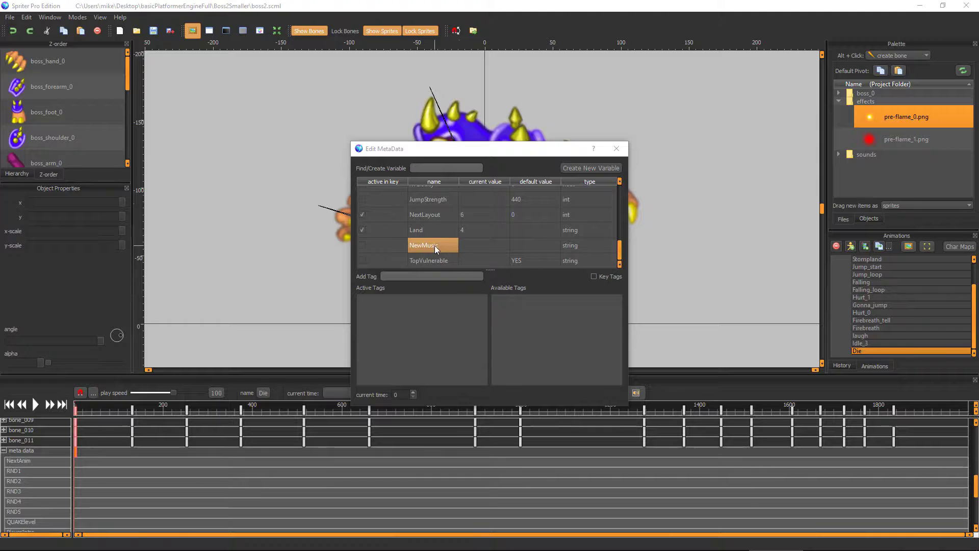
left_click(617, 148)
scroll(906, 305, "up", 2)
left_click(866, 273)
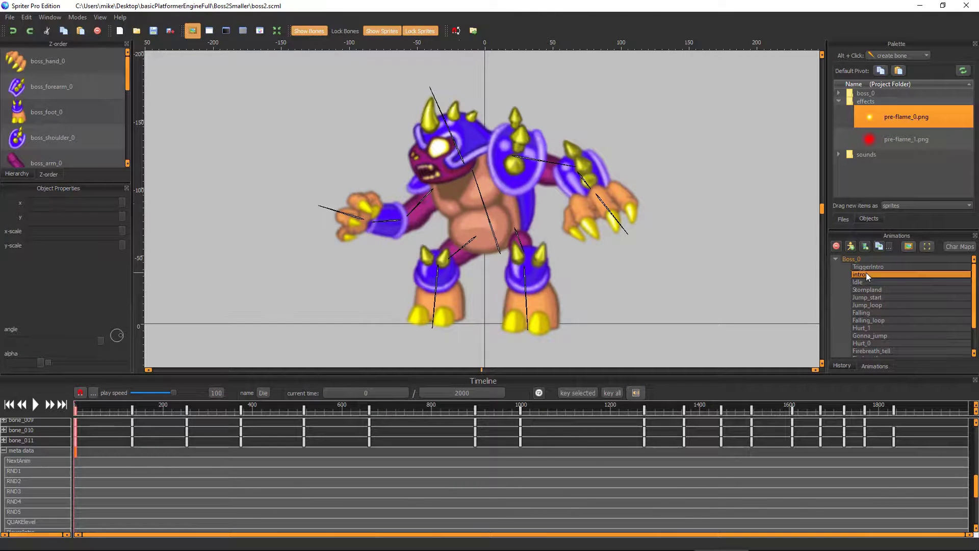
scroll(80, 454, "down", 3)
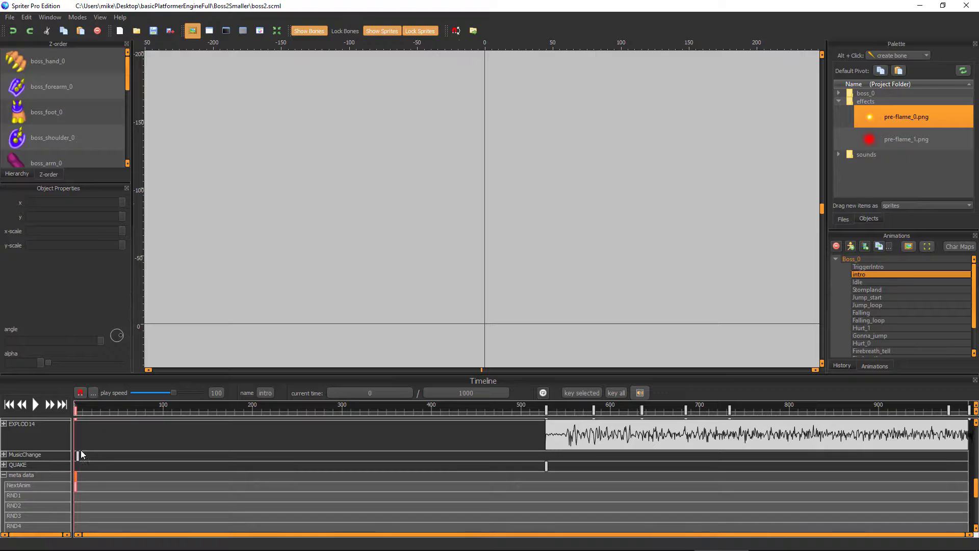
left_click(75, 478)
mouse_move(79, 455)
double_click(76, 478)
scroll(552, 221, "down", 3)
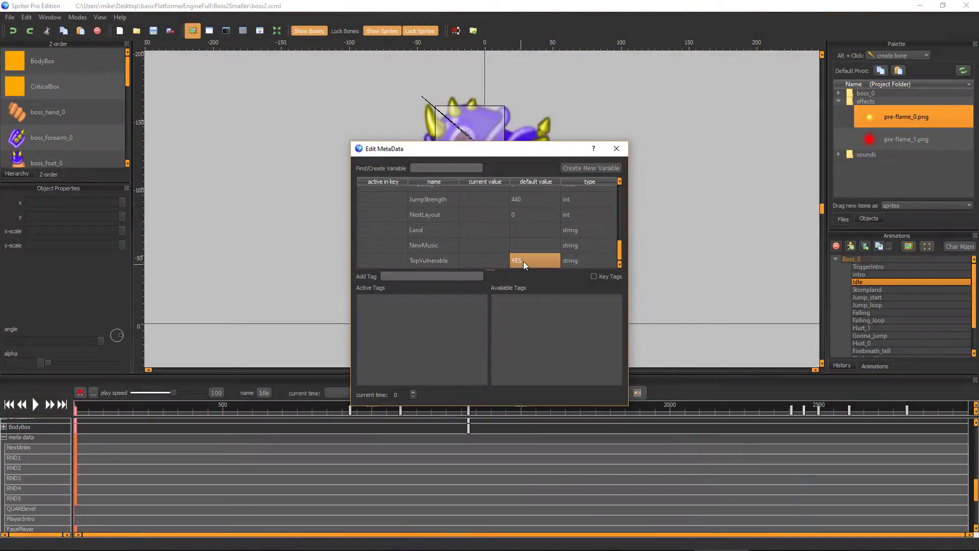
Examine the TopVulnerable, BounceDamage, BoxHeight and JumpStrength variables and their default values in the Idle animation's metadata
double_click(523, 261)
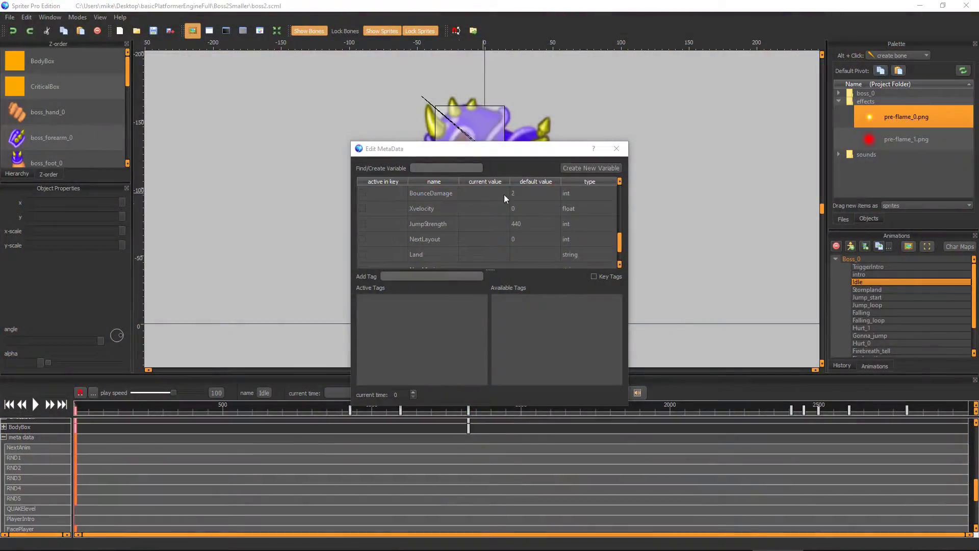
left_click(407, 194)
left_click(446, 194)
scroll(470, 222, "up", 2)
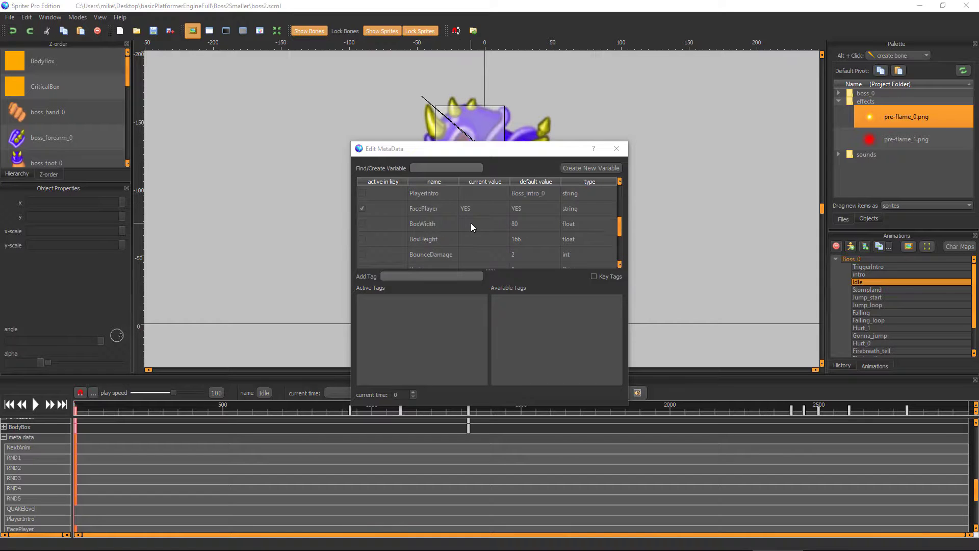
left_click(423, 240)
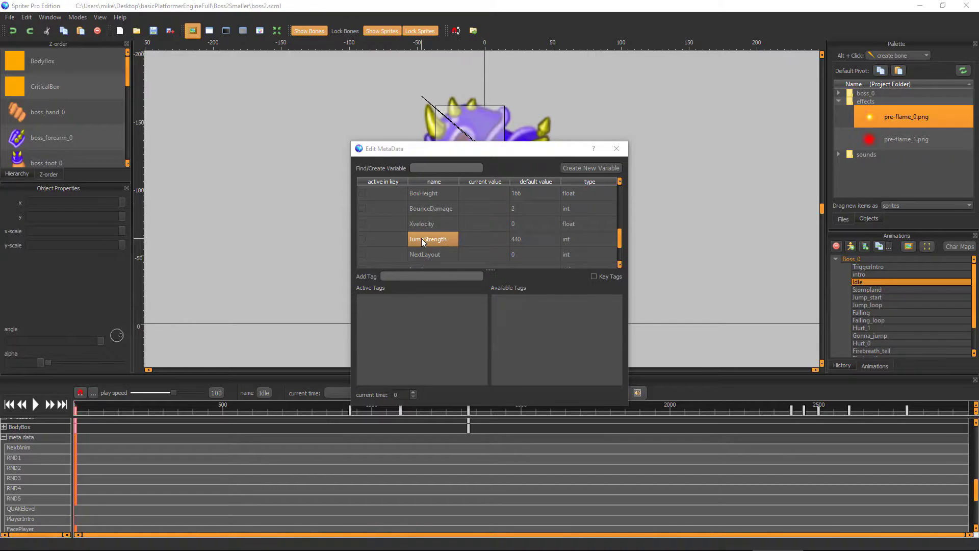
left_click(533, 245)
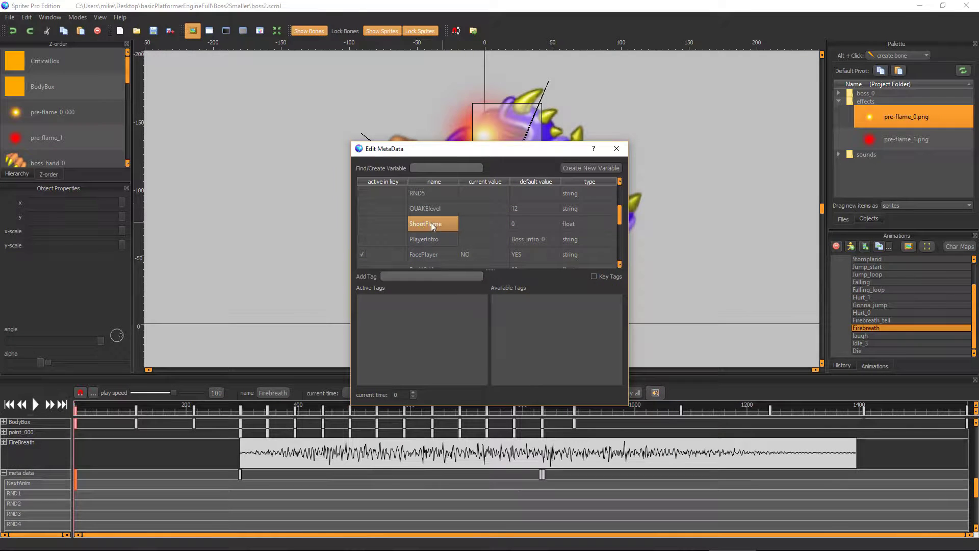
Check ShootFlame's default value in the Firebreath animation, and inspect point_000 at the boss's mouth around time 324
left_click(519, 224)
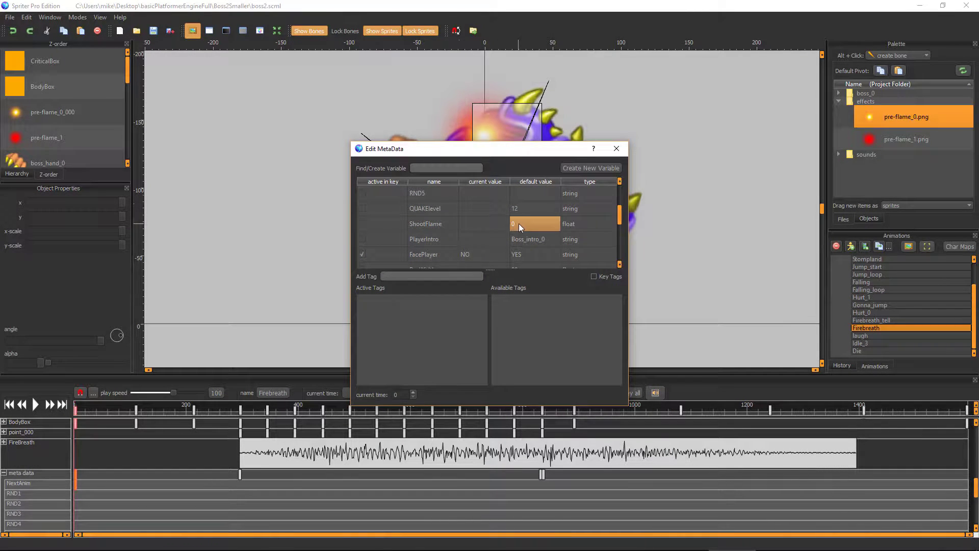
left_click(617, 149)
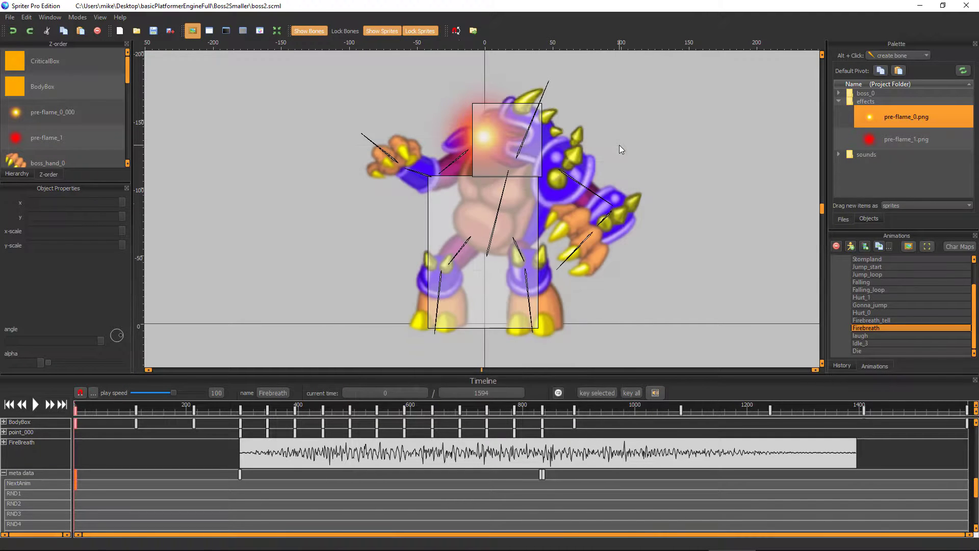
left_click_drag(148, 409, 256, 409)
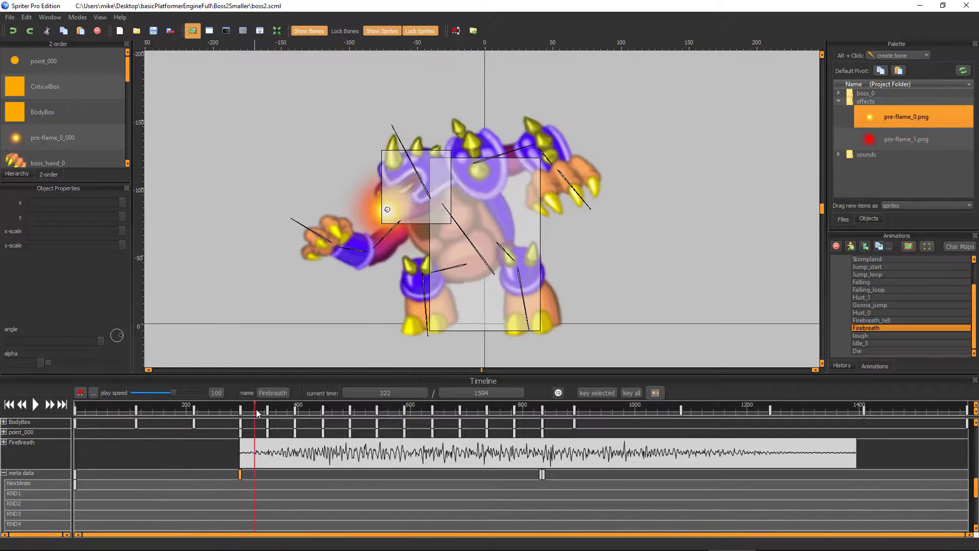
left_click(365, 227)
left_click(393, 209)
left_click(387, 209)
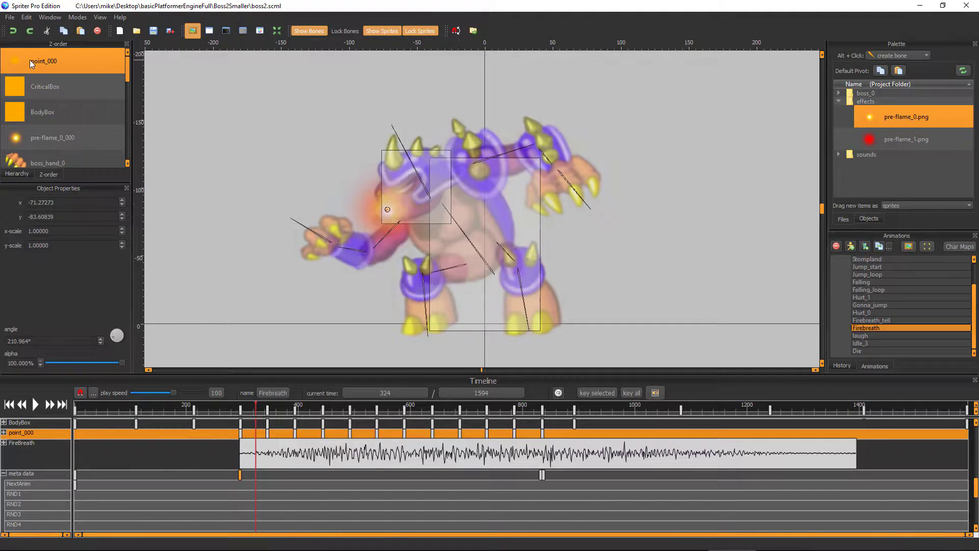
Open the Firebreath animation's metadata key at time 294 and examine the ShootFlame variable's current value
left_click(239, 473)
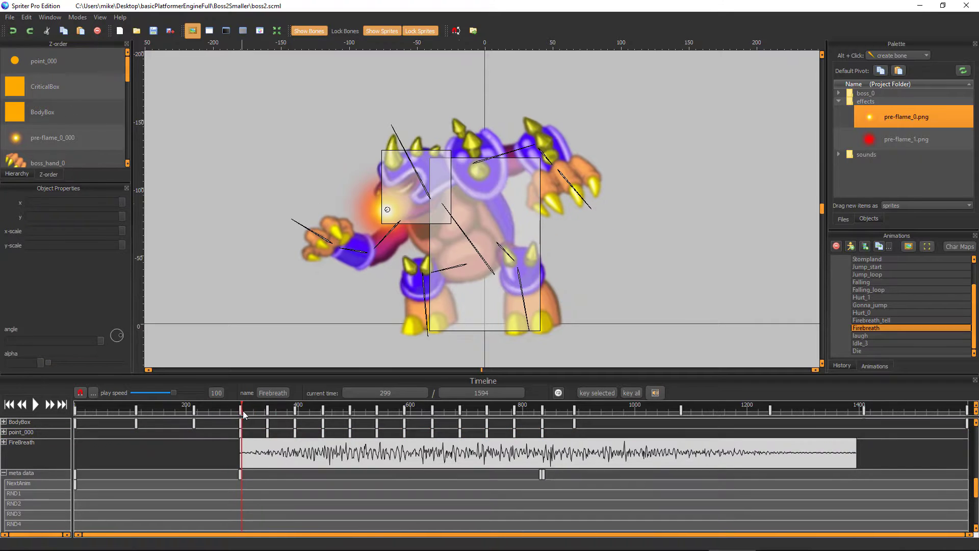
double_click(240, 473)
scroll(478, 203, "down", 1)
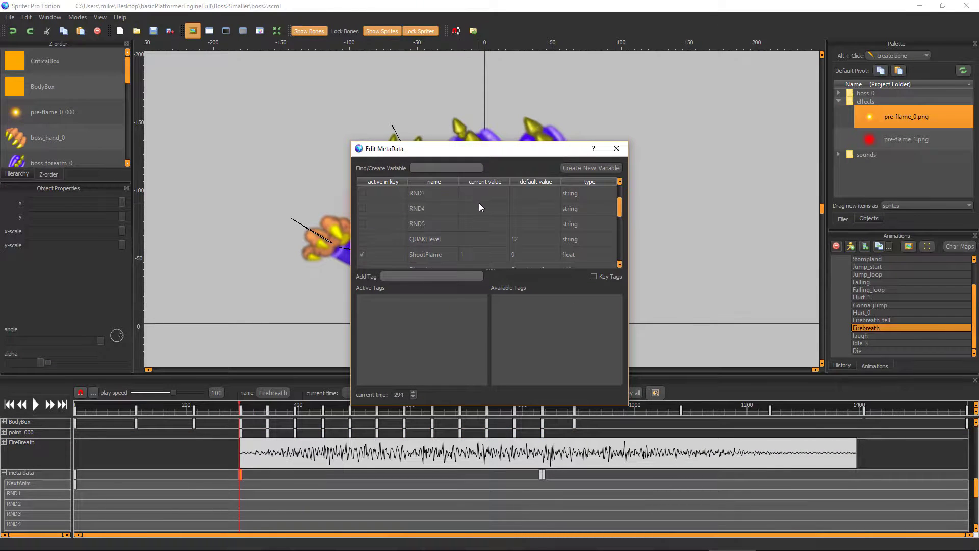
Compare the ShootFlame variable's current values in the Firebreath animation's metadata keys at times 294 and 835
left_click(449, 257)
left_click(486, 255)
left_click(596, 475)
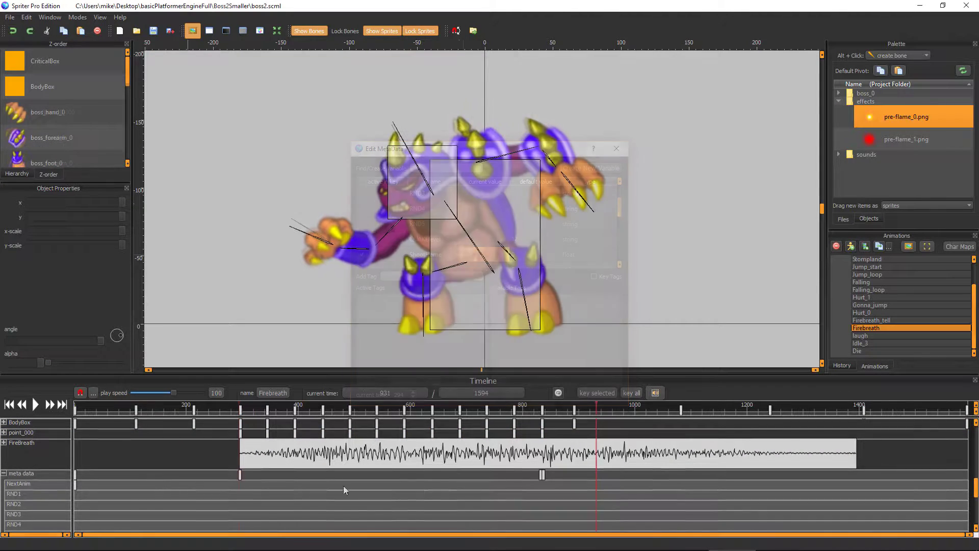
double_click(544, 473)
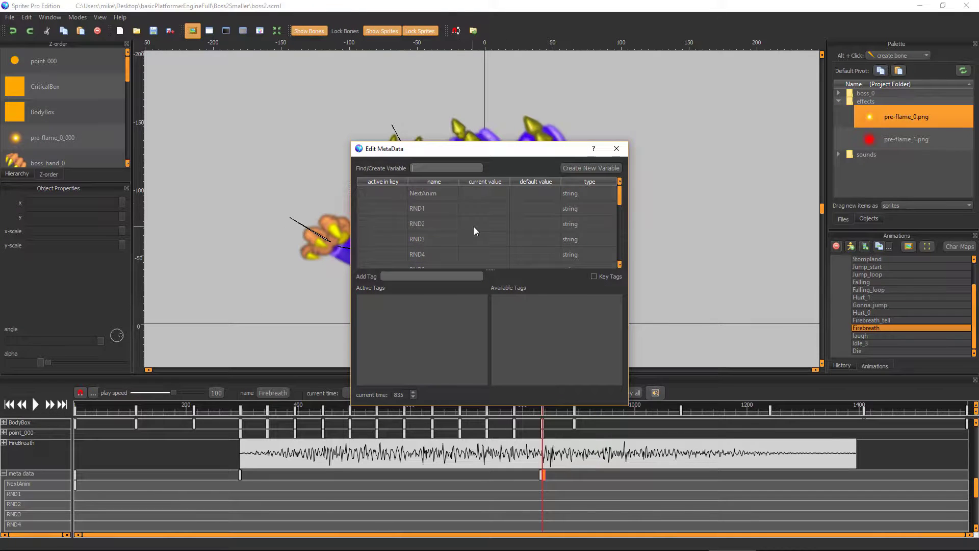
scroll(493, 206, "down", 2)
left_click(453, 210)
left_click(484, 208)
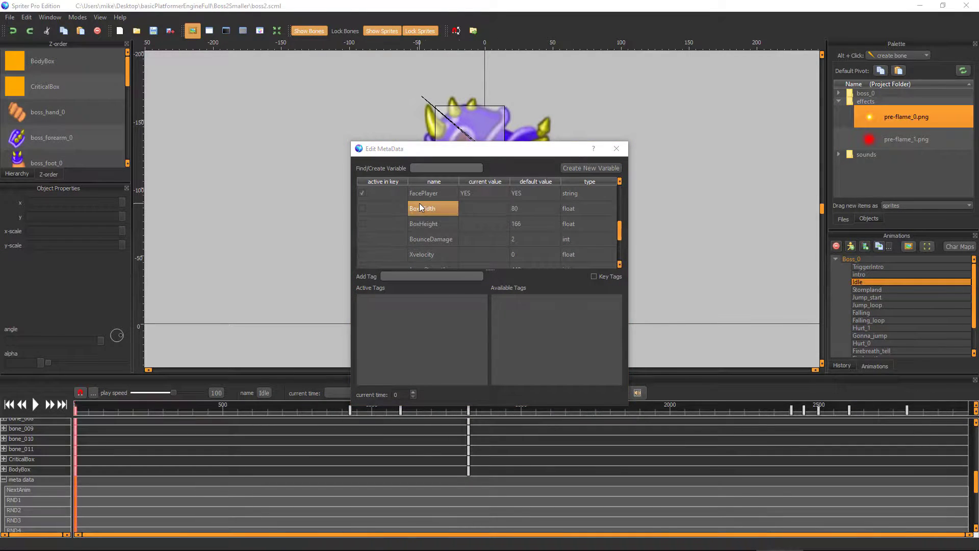
Examine the default values of BoxWidth and BoxHeight in the Idle animation's metadata
left_click(522, 206)
left_click(432, 224)
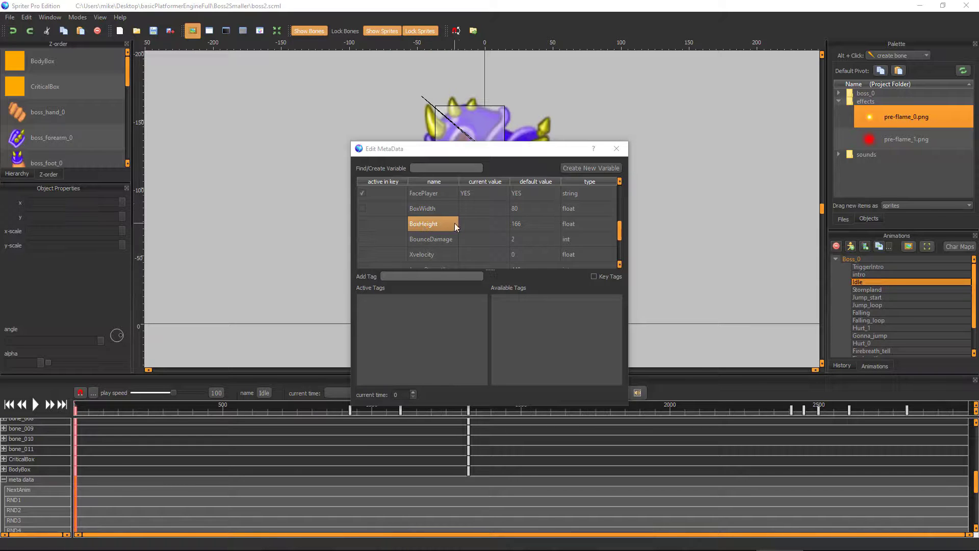
left_click(527, 214)
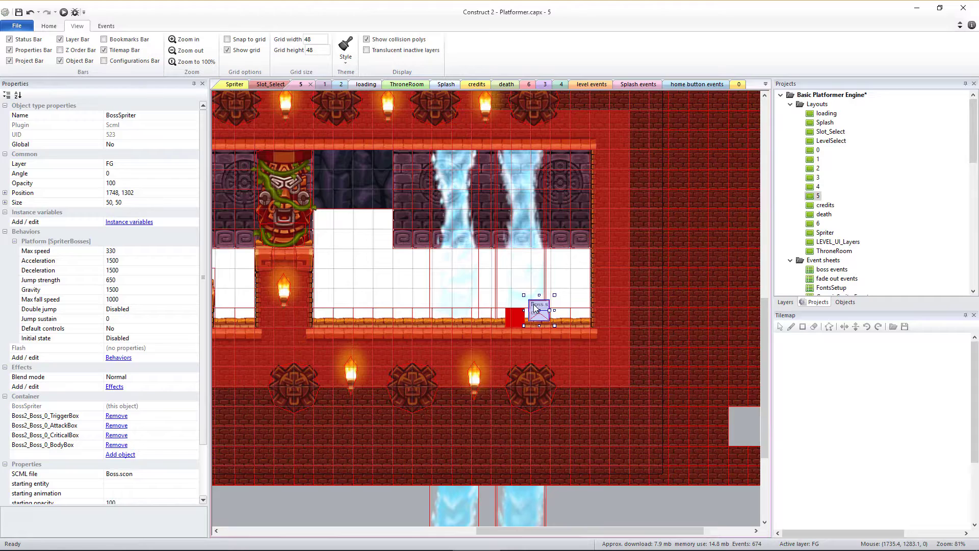
In Construct 2, set the initial visibility of the red bossMask sprite on layout 5 to Visible and run the layout
left_click(534, 316)
left_click(512, 317)
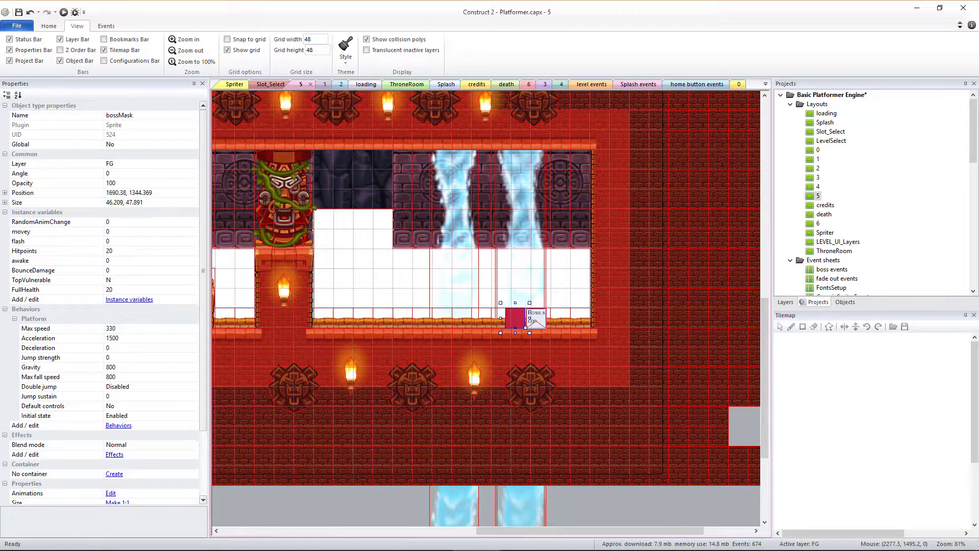
left_click(596, 497)
left_click(516, 320)
scroll(87, 240, "down", 4)
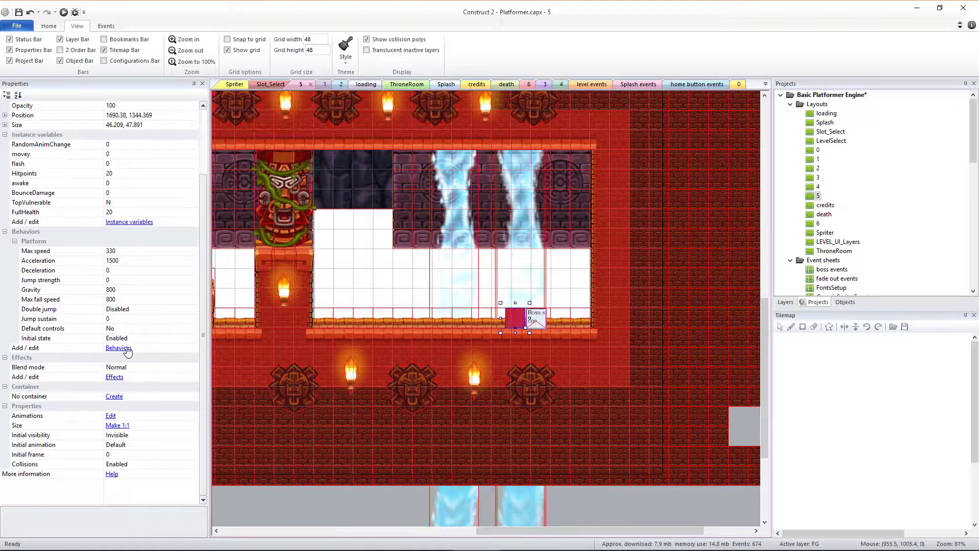
left_click(161, 438)
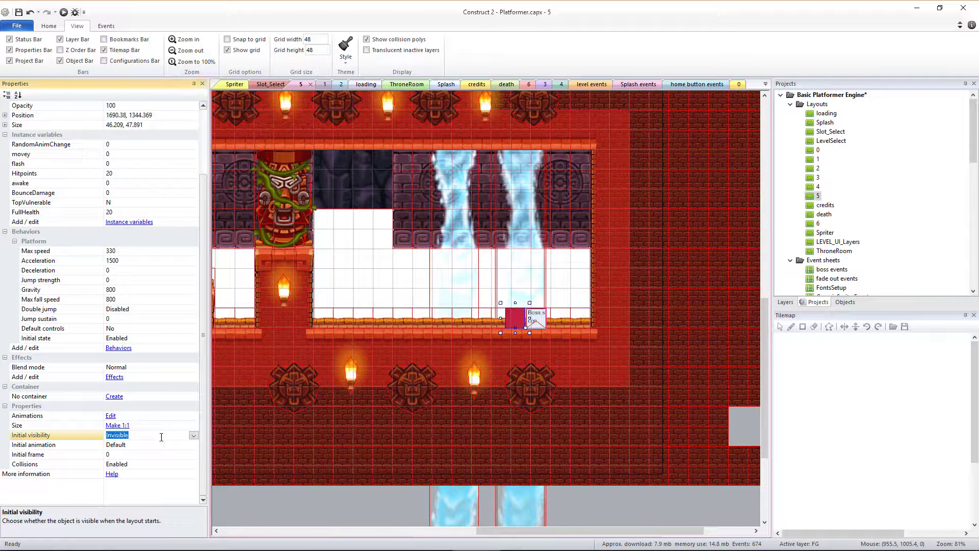
left_click(193, 439)
left_click(139, 445)
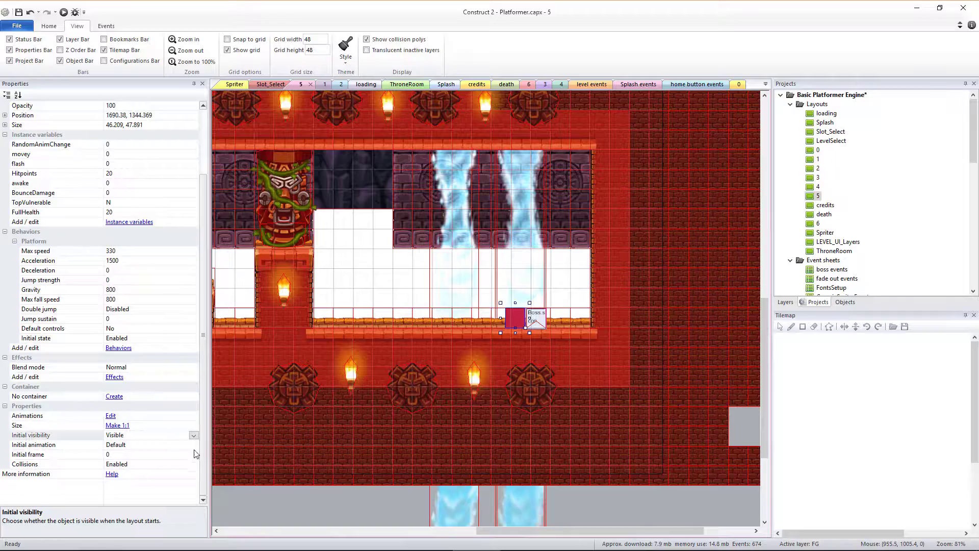
key("F5")
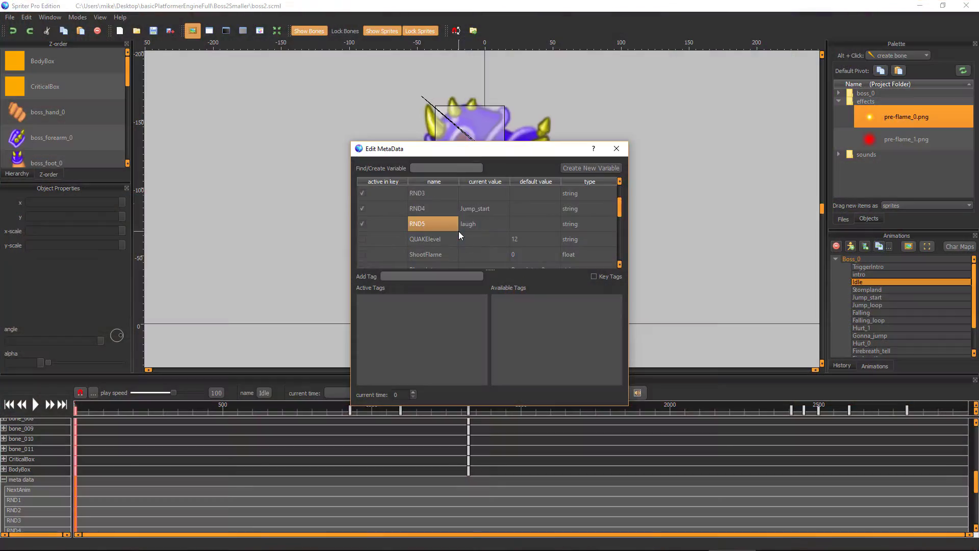
Back in Spriter, compare Xvelocity's default value in the Idle metadata with its current value in the Jump_loop key at time 0
scroll(460, 233, "down", 2)
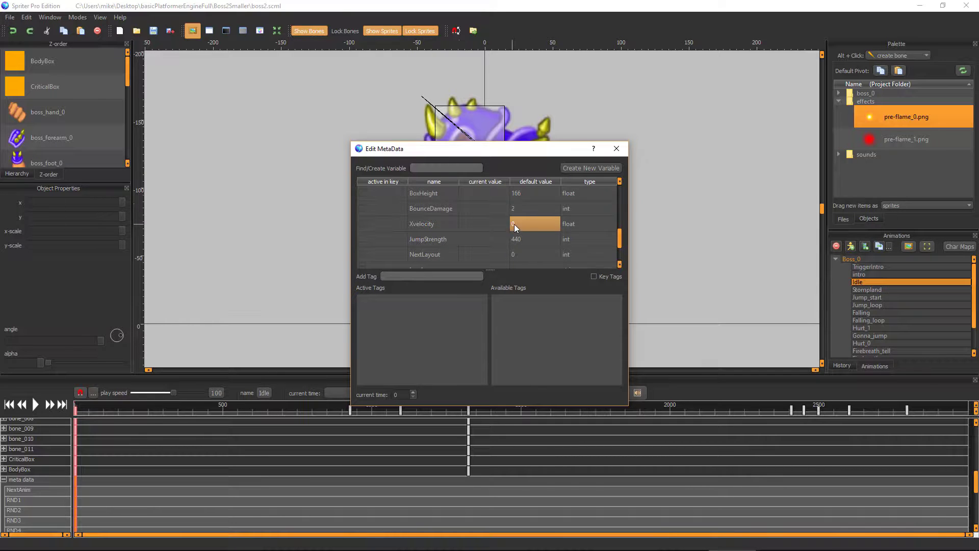
left_click(617, 149)
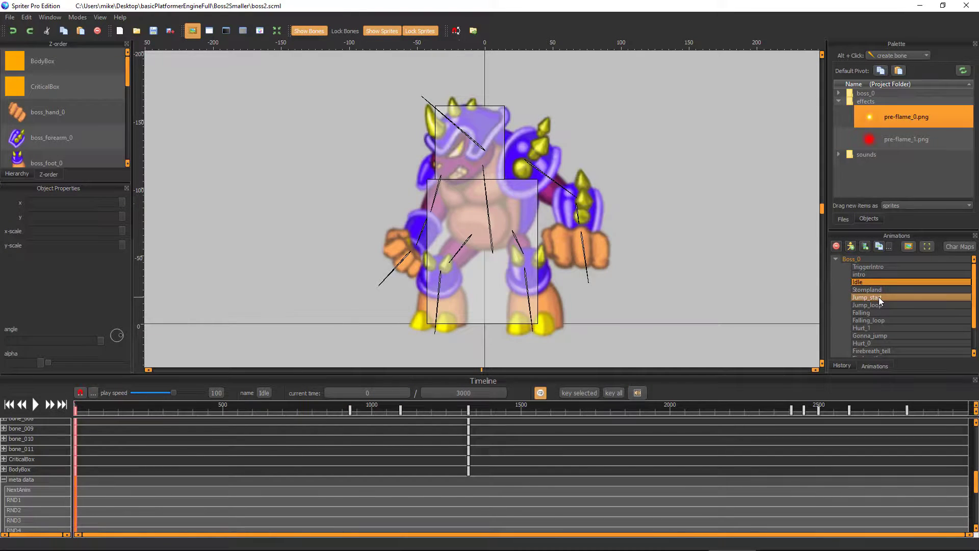
left_click(876, 306)
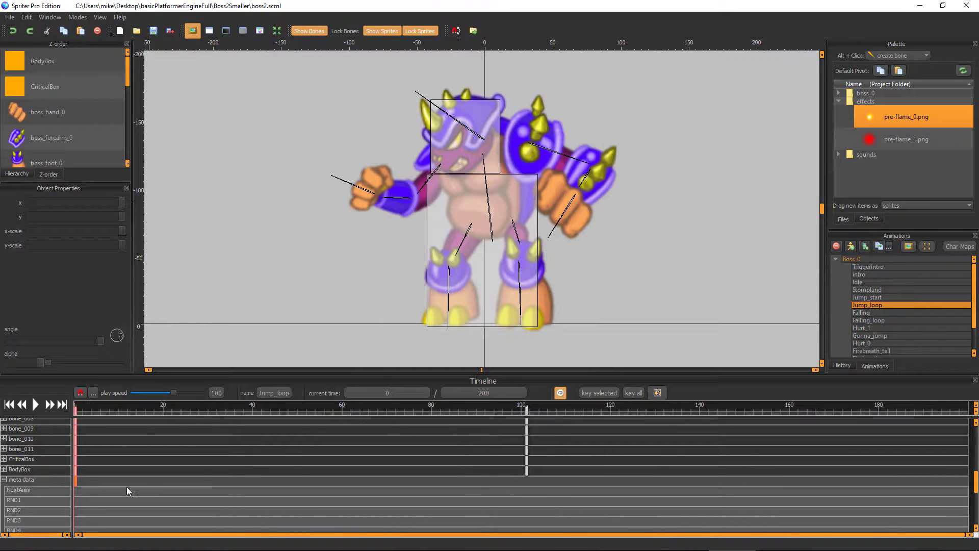
double_click(75, 479)
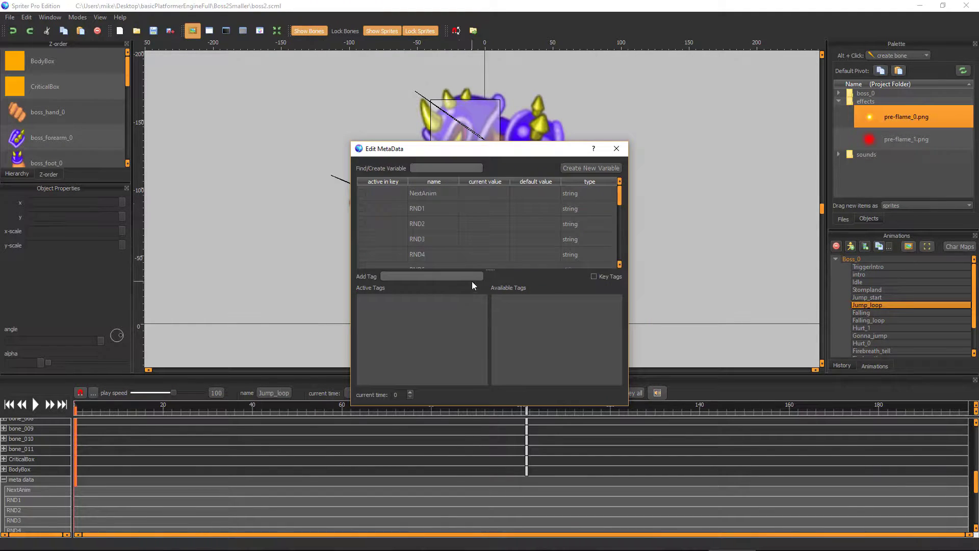
scroll(496, 232, "down", 1)
mouse_move(468, 248)
left_mouse_down()
mouse_move(417, 258)
mouse_move(463, 255)
left_mouse_up()
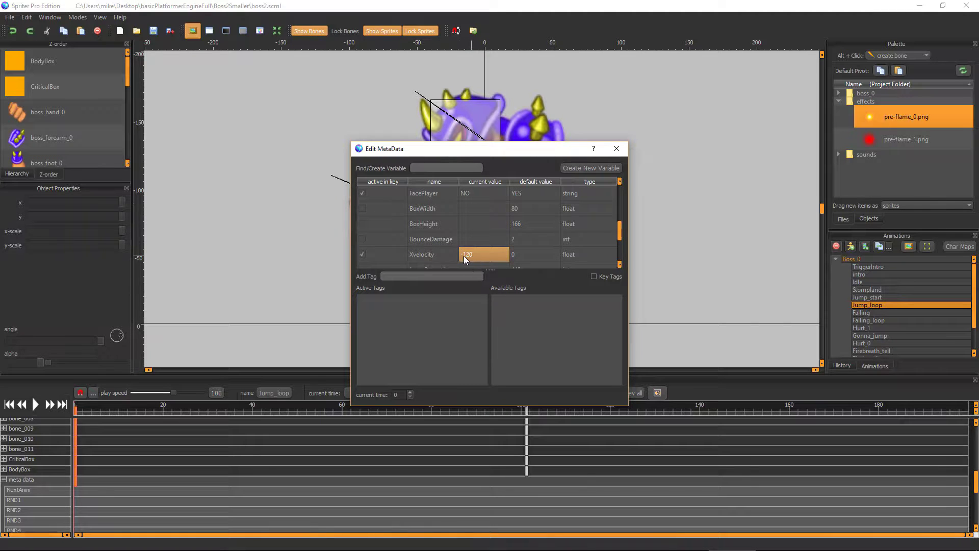
left_click_drag(463, 255, 435, 255)
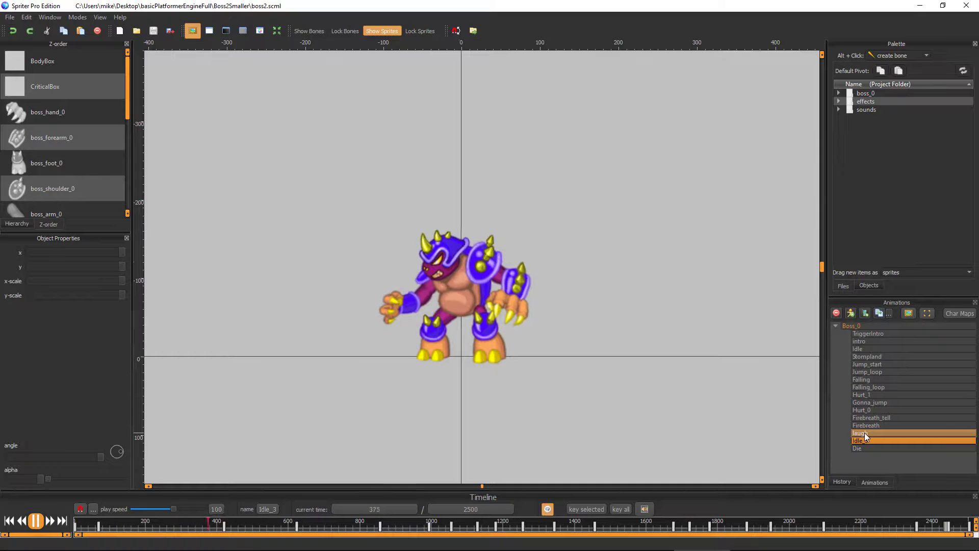
Select the laugh animation and apply the custom save options with all formatting and authoring-tool data options enabled
left_click(865, 433)
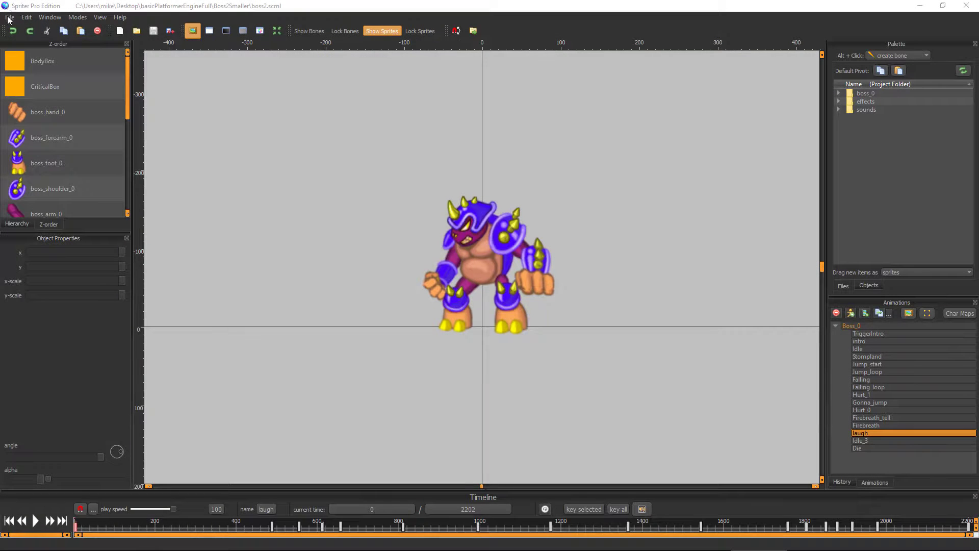
left_click(10, 17)
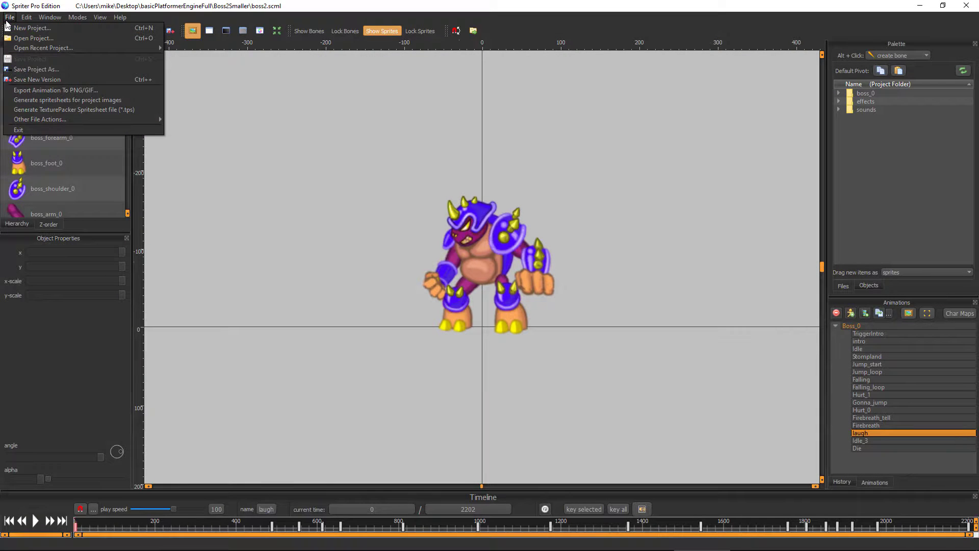
mouse_move(107, 121)
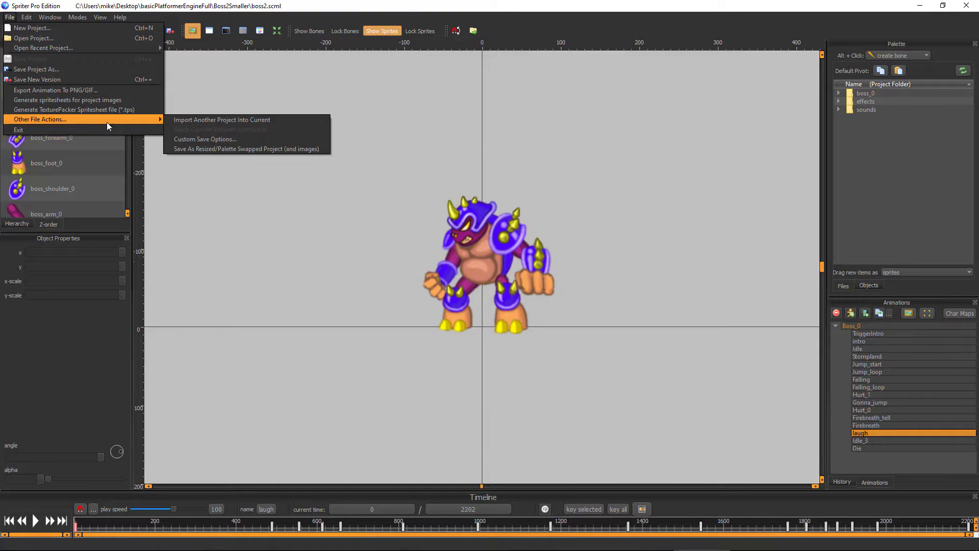
left_click(207, 139)
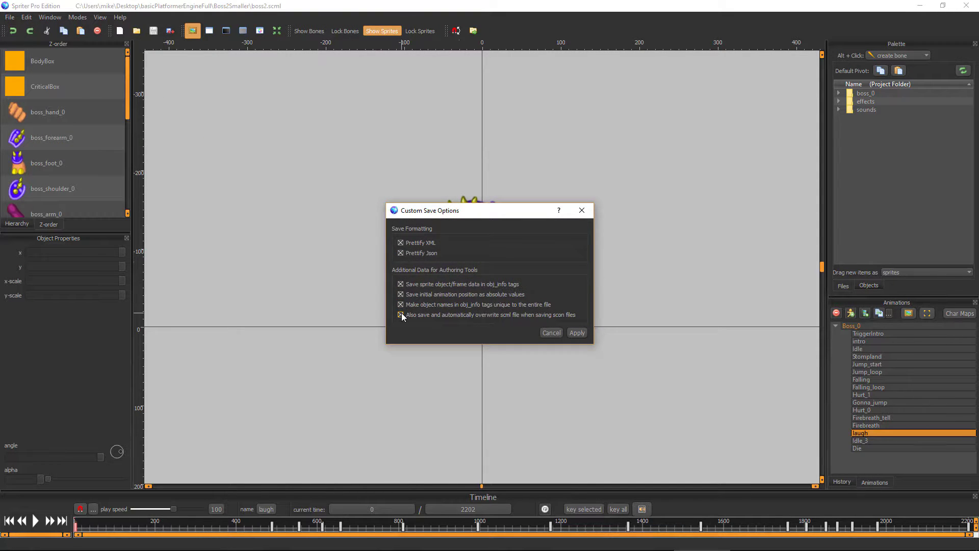
left_click(577, 332)
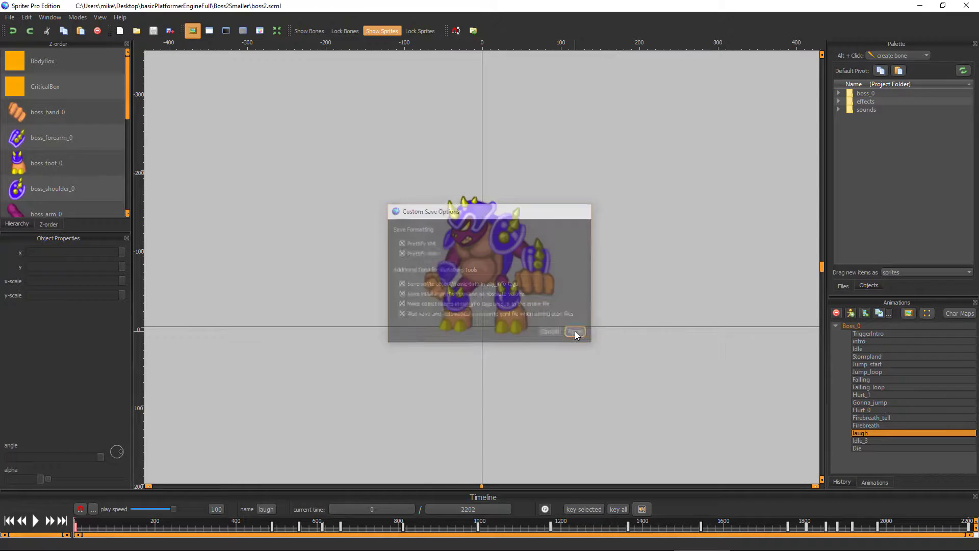
Save the boss project under the name BossSpikey as an scml file in the Boss2Smaller folder
left_click(10, 17)
left_click(35, 65)
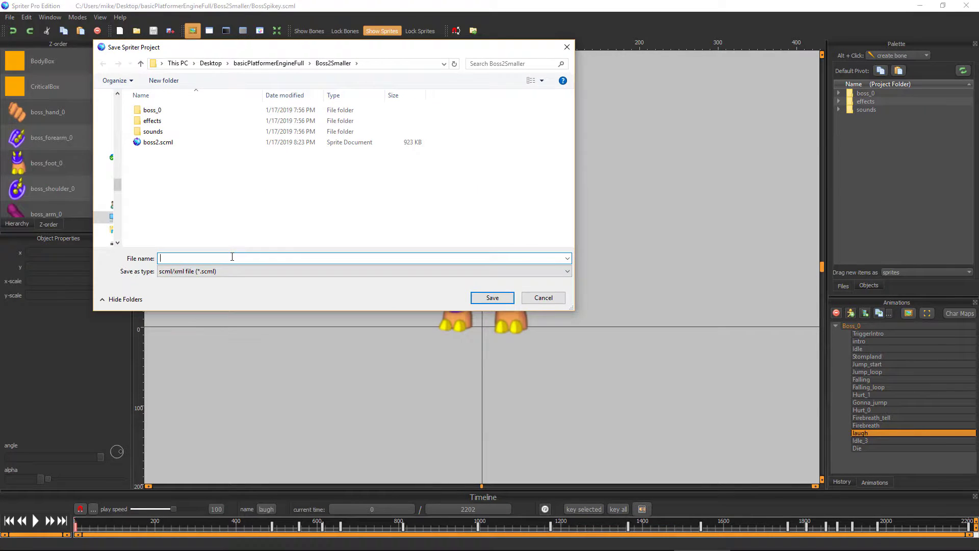
type("BossSpikey")
key("Return")
Save the project again as BossSpikey.scon, using the scon/json file type
left_click(10, 17)
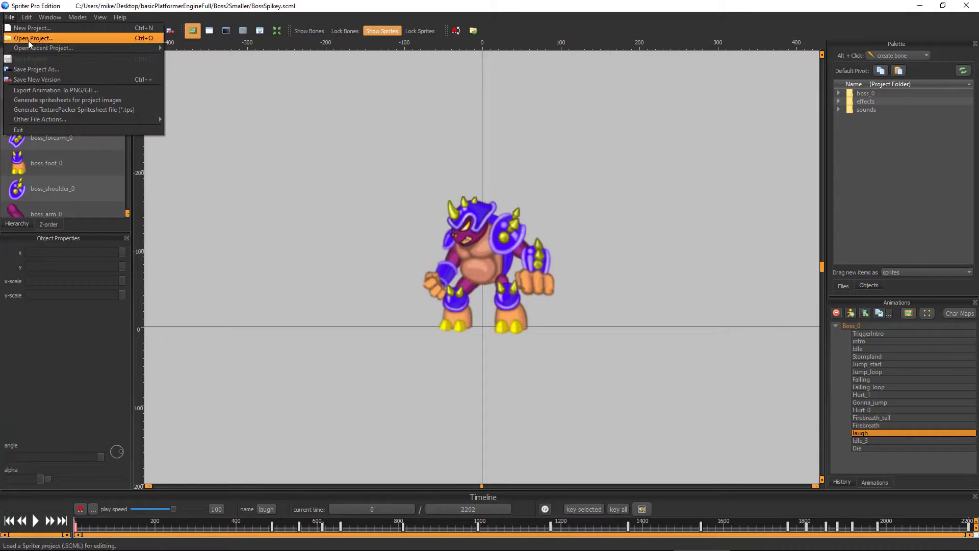
left_click(42, 71)
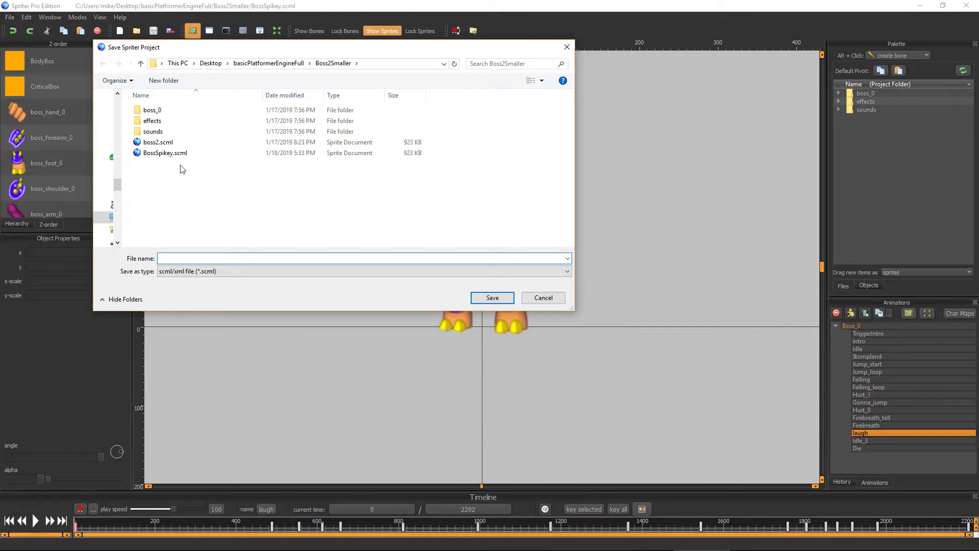
left_click(168, 152)
left_click(219, 271)
left_click(195, 285)
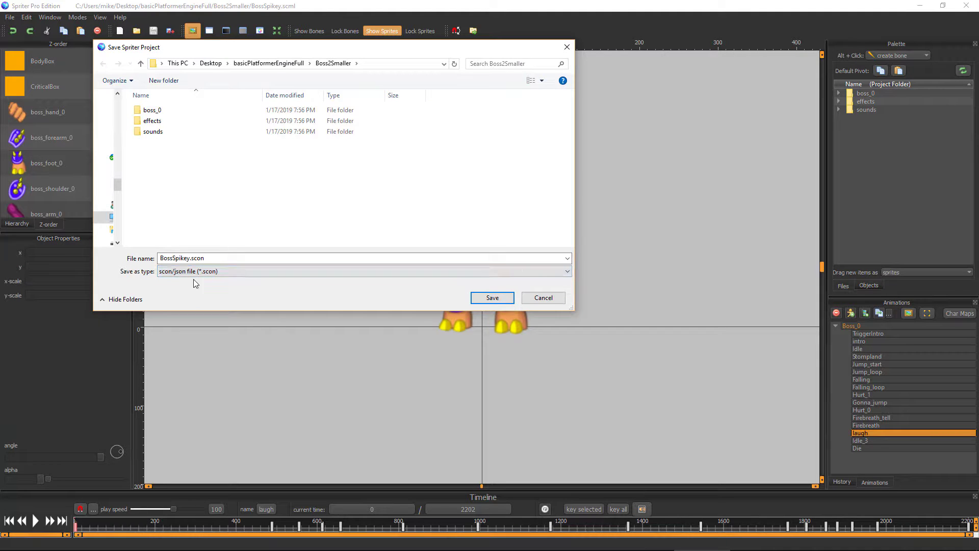
left_click(492, 298)
Switch to Construct 2 and import the BossSpikey scon file from the file explorer into the Spriter layout, choosing the SpriterEvents event sheet
key("alt+Tab")
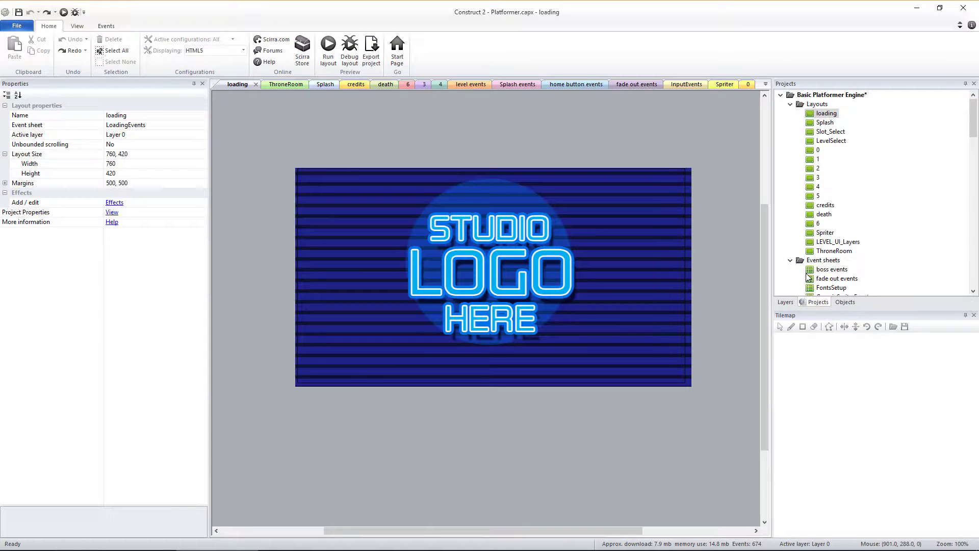
double_click(826, 232)
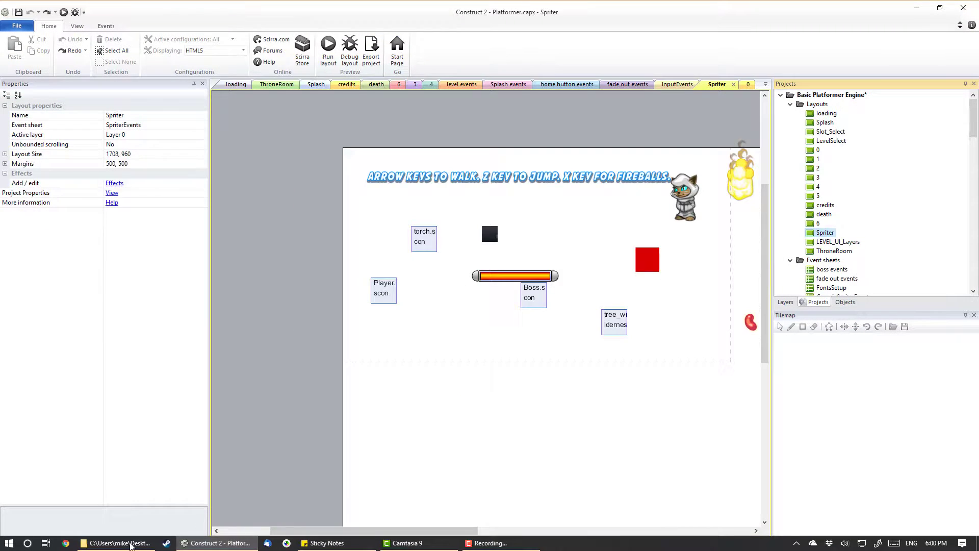
left_click(131, 546)
left_click_drag(95, 305, 533, 215)
scroll(473, 292, "down", 1)
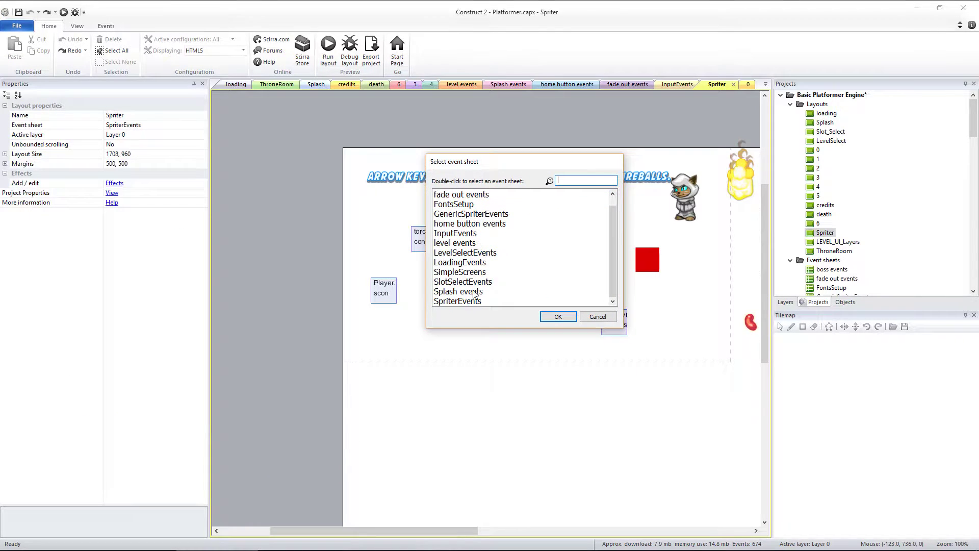
left_click(459, 301)
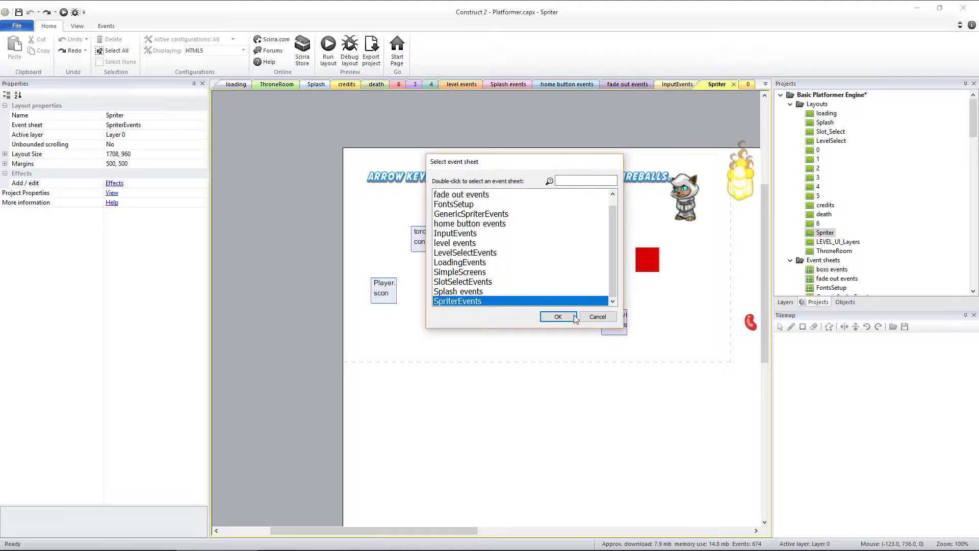
left_click(558, 316)
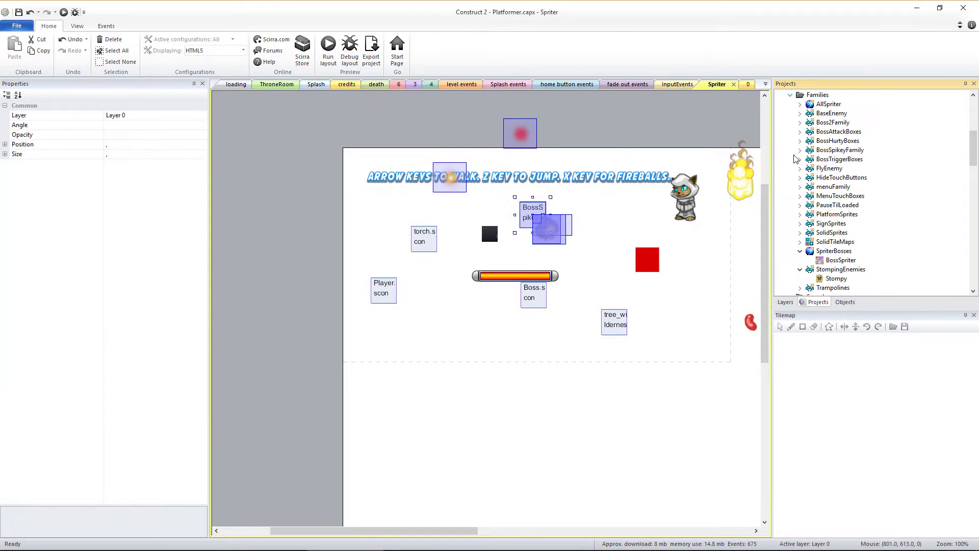
Edit the AllSpriter family so that it includes the BossSpikey object
right_click(829, 104)
left_click(854, 148)
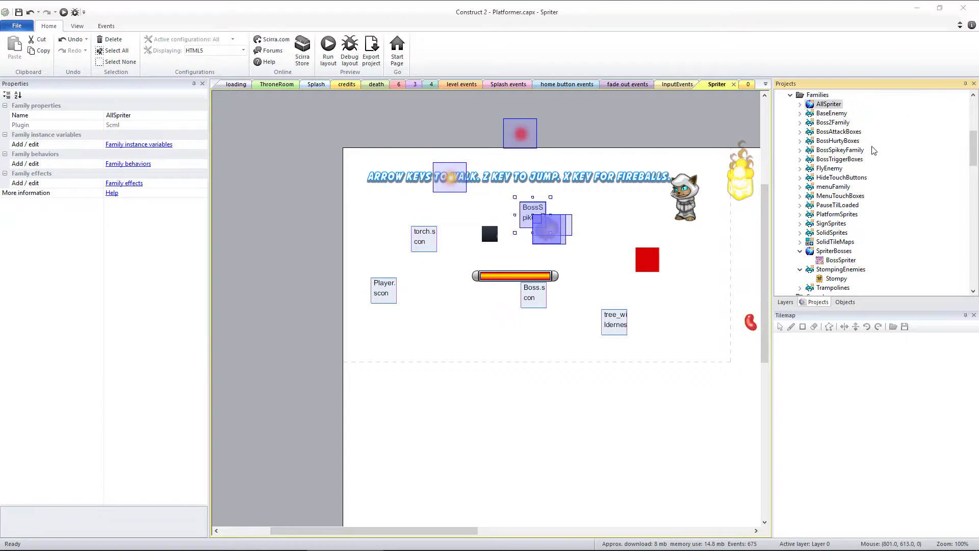
left_click(125, 196)
left_click(397, 261)
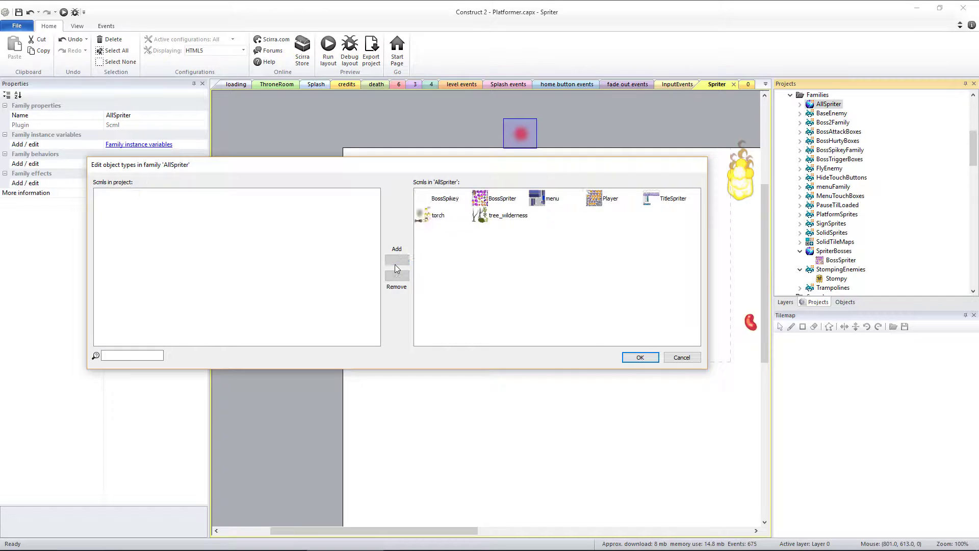
left_click(640, 357)
Add the BossSpikey object to the SpriterBosses family
right_click(839, 252)
left_click(860, 297)
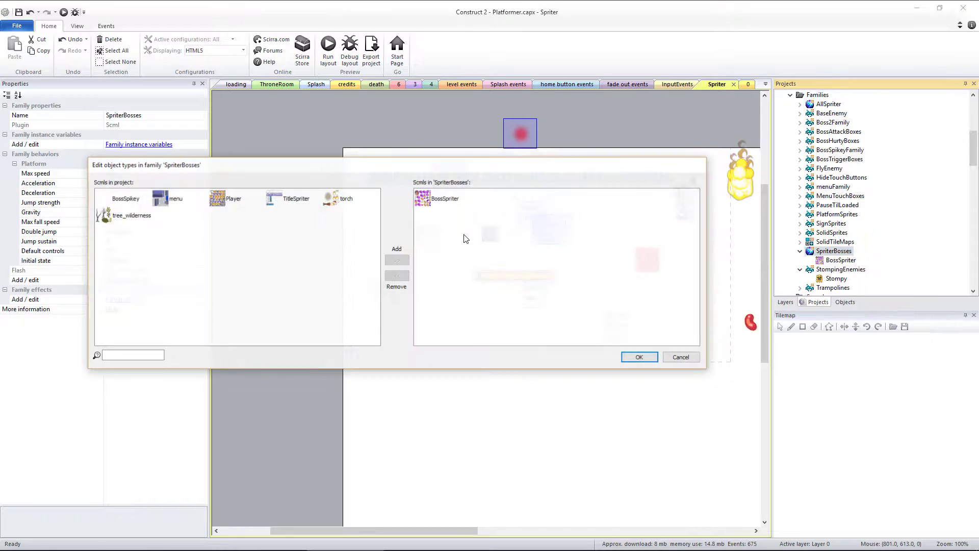
left_click(117, 198)
left_click(397, 260)
left_click(640, 357)
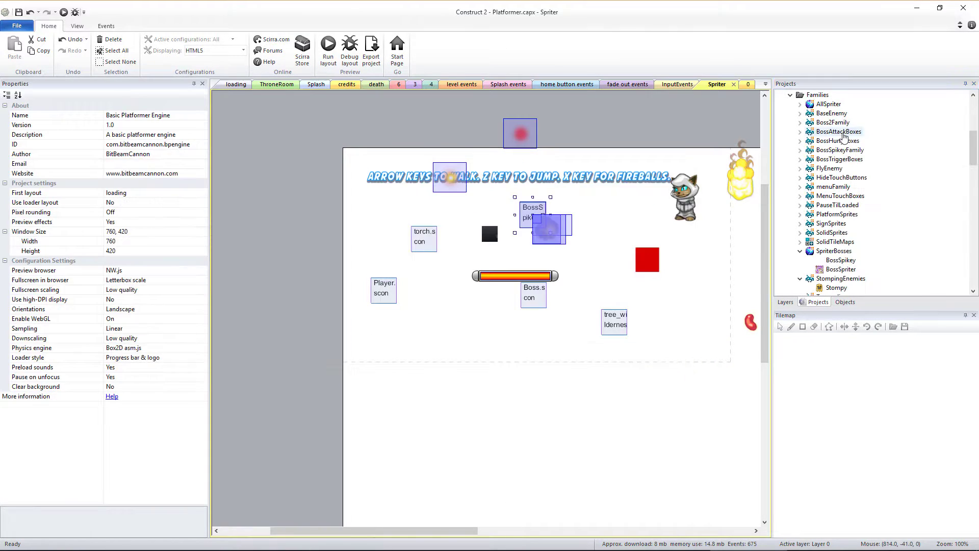
Add the BossSpikey_Boss_0_AttackBox sprite to the BossAttackBoxes family
right_click(840, 131)
left_click(874, 177)
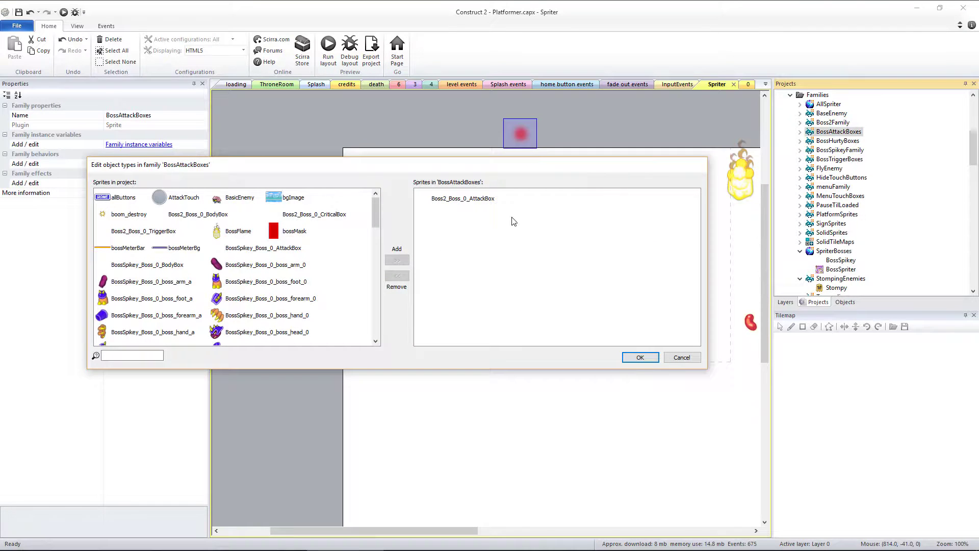
left_click(264, 248)
left_click(396, 261)
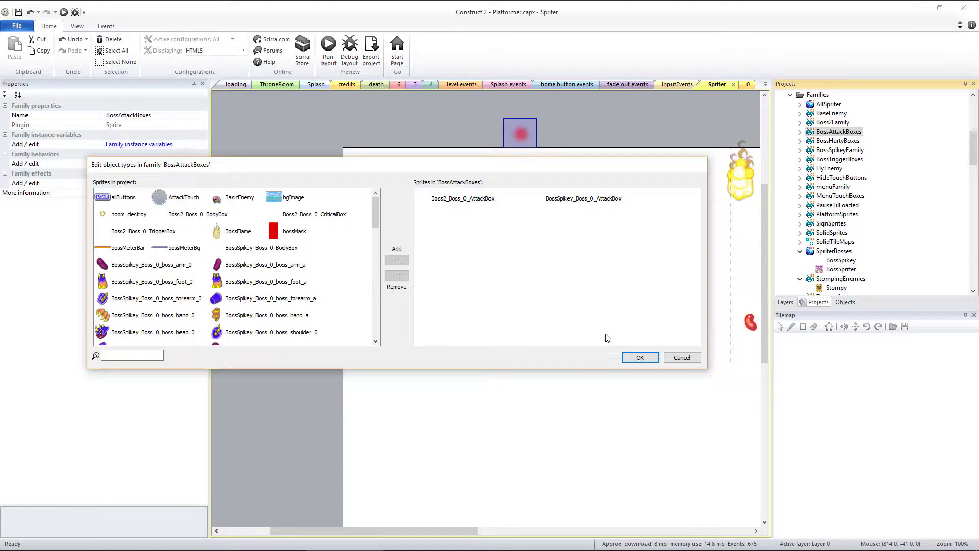
left_click(630, 358)
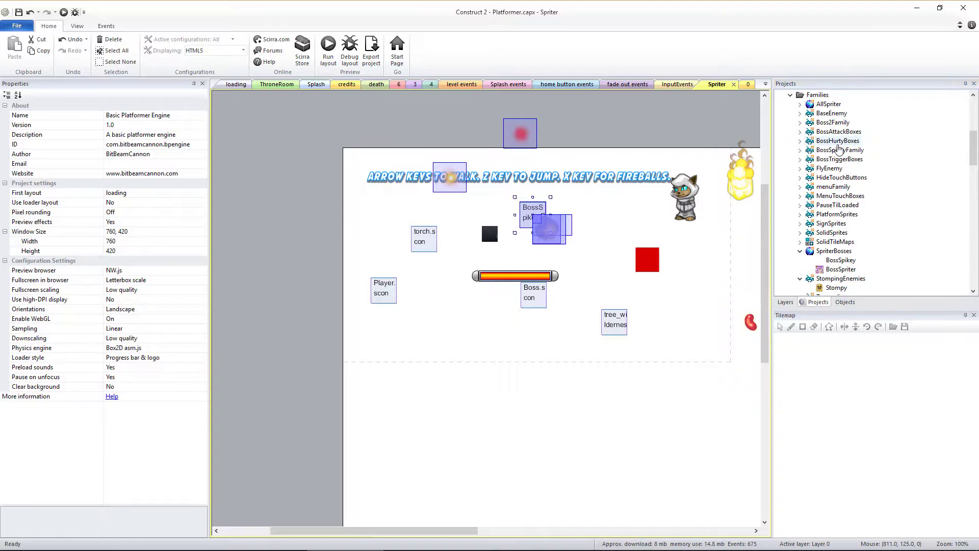
Add the BossSpikey_Boss_0_BodyBox and BossSpikey_Boss_0_CriticalBox sprites to the BossHurtyBoxes family
right_click(835, 145)
left_click(860, 187)
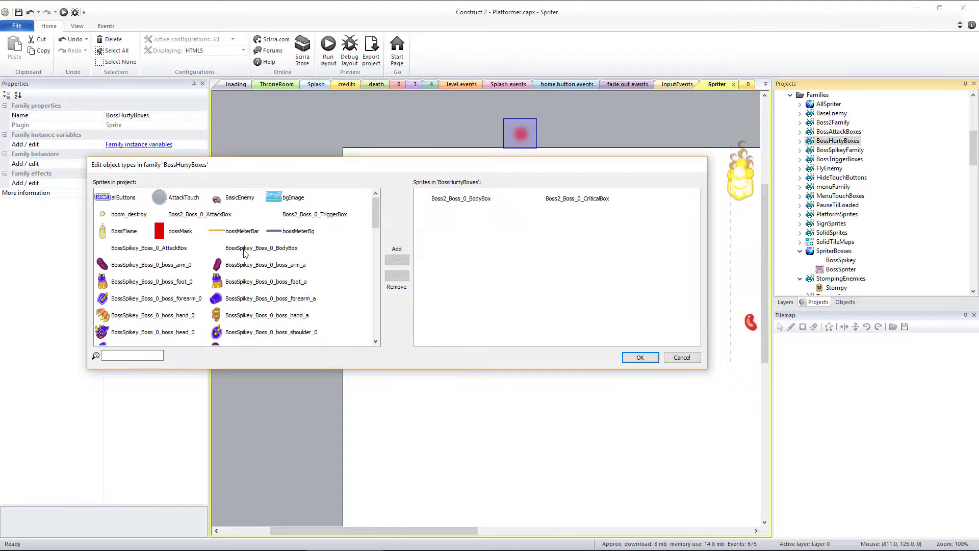
left_click(246, 249)
left_click(397, 260)
scroll(209, 274, "down", 2)
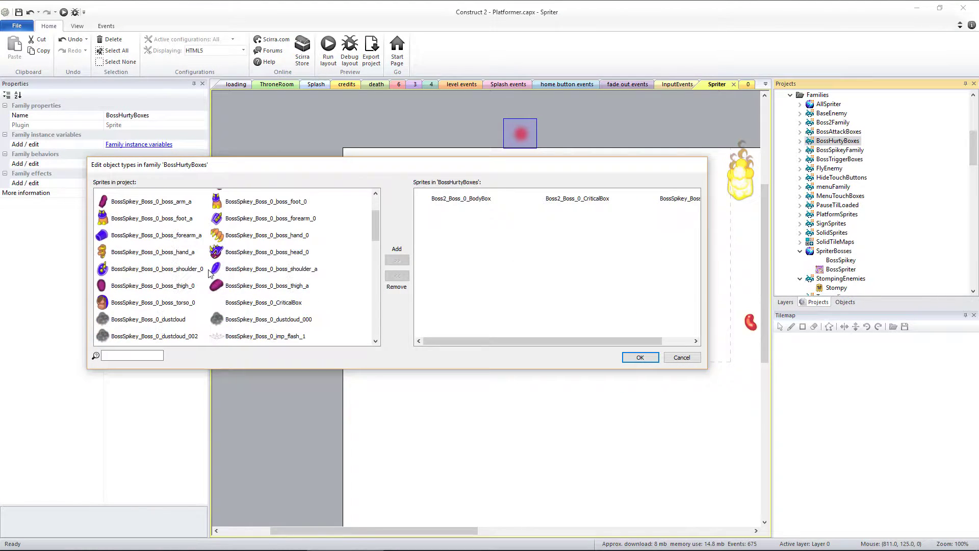
left_click(271, 304)
left_click(396, 261)
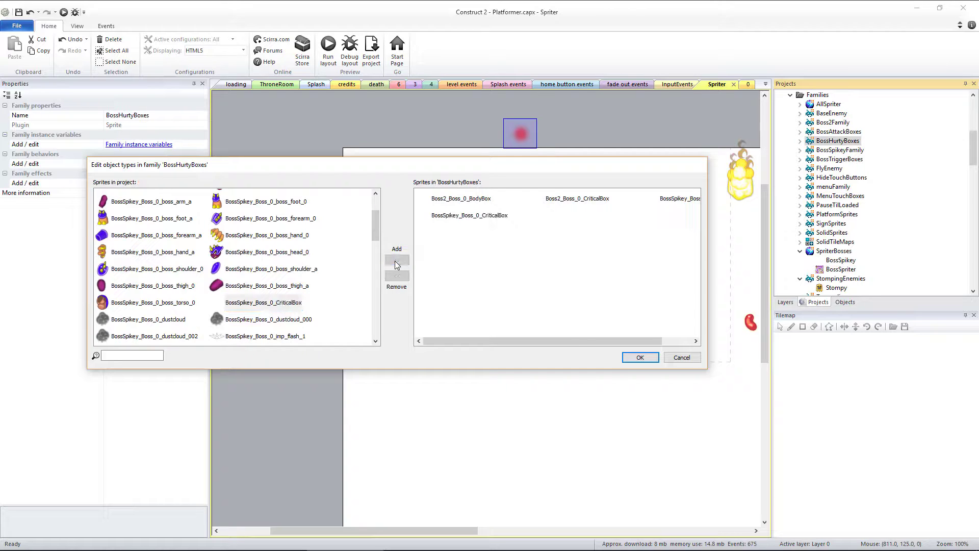
left_click(637, 358)
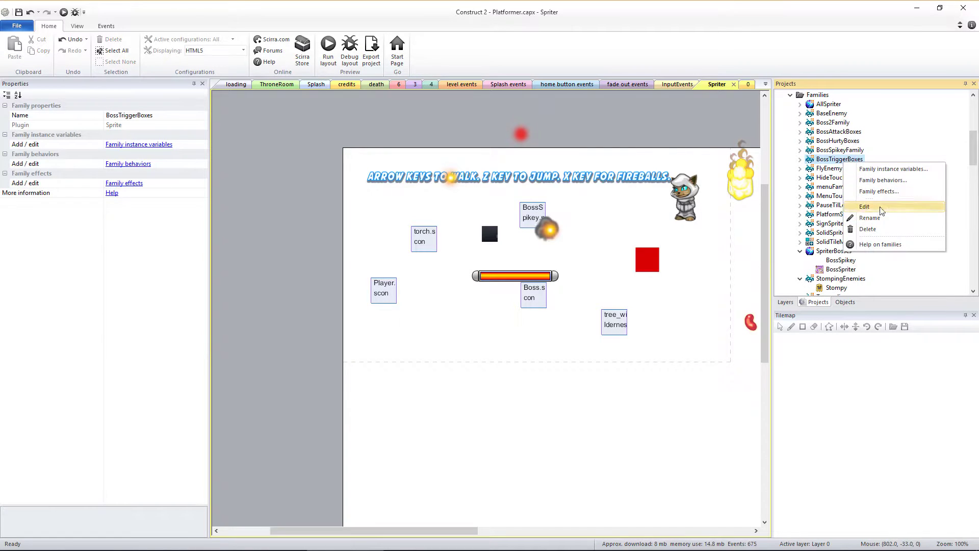
Add the BossSpikey_Boss_0_TriggerBox sprite to the BossTriggerBoxes family
left_click(864, 206)
scroll(151, 255, "down", 5)
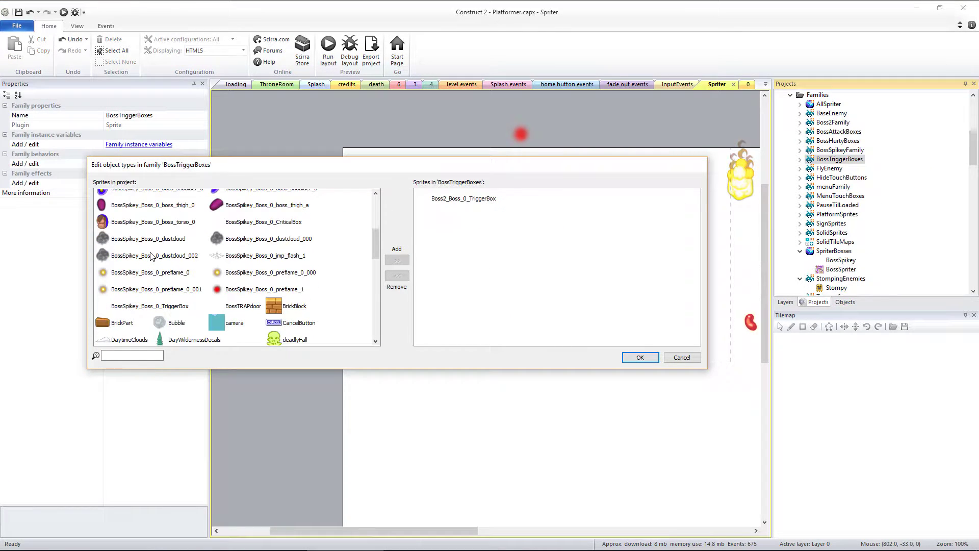
left_click(115, 307)
left_click(393, 261)
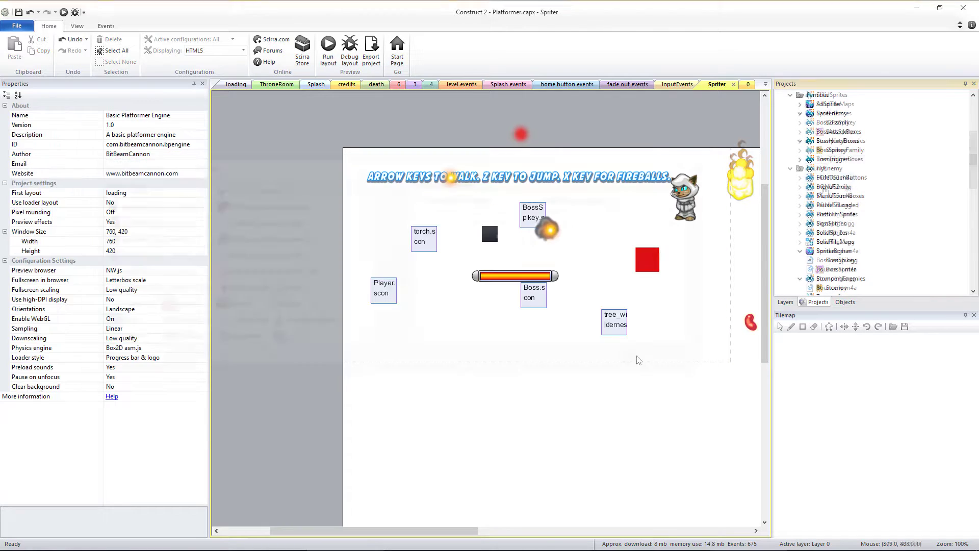
left_click(624, 357)
Start a sound import for the project and browse to the sounds folder inside Boss2Smaller
right_click(815, 173)
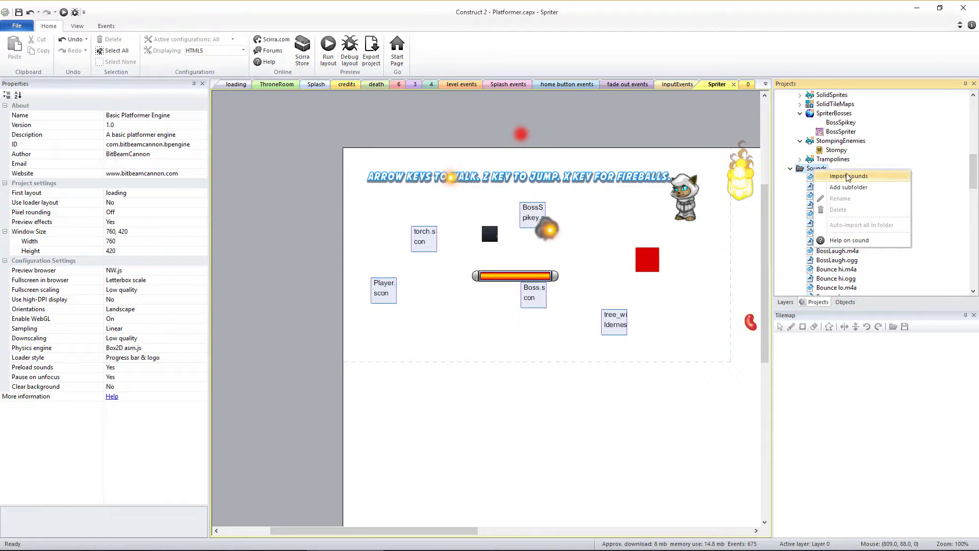
left_click(850, 179)
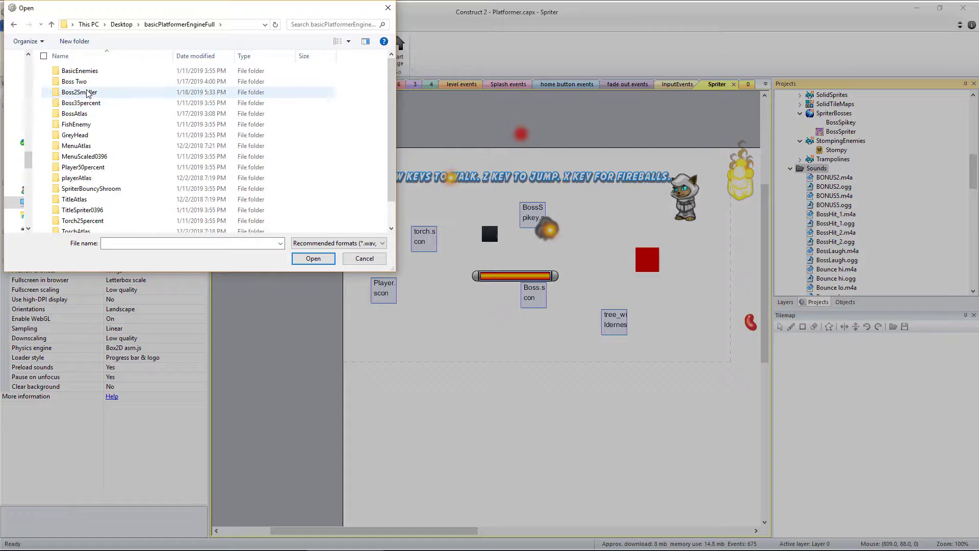
double_click(88, 94)
double_click(70, 92)
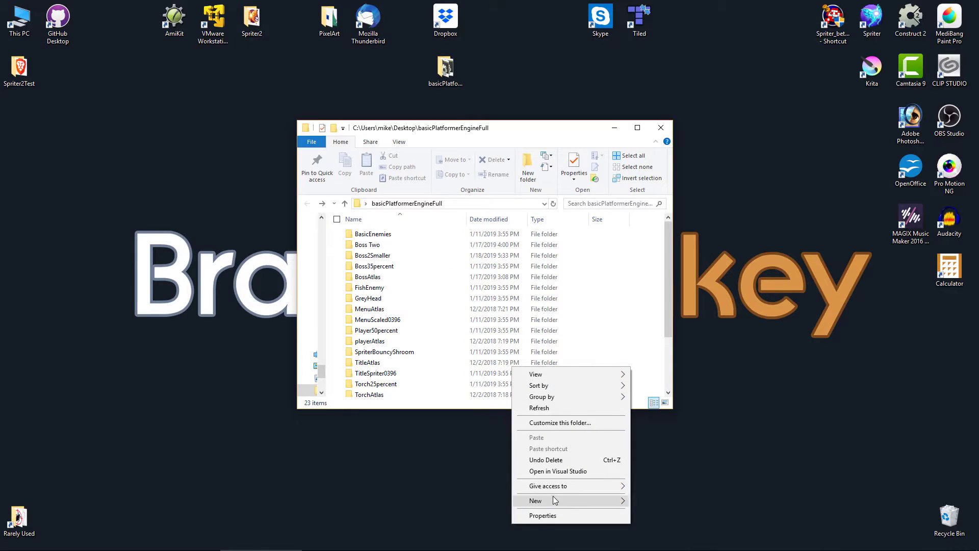
In the file explorer, create a new folder named BossSpiney inside basicPlatformerEngineFull
mouse_move(560, 501)
left_click(654, 397)
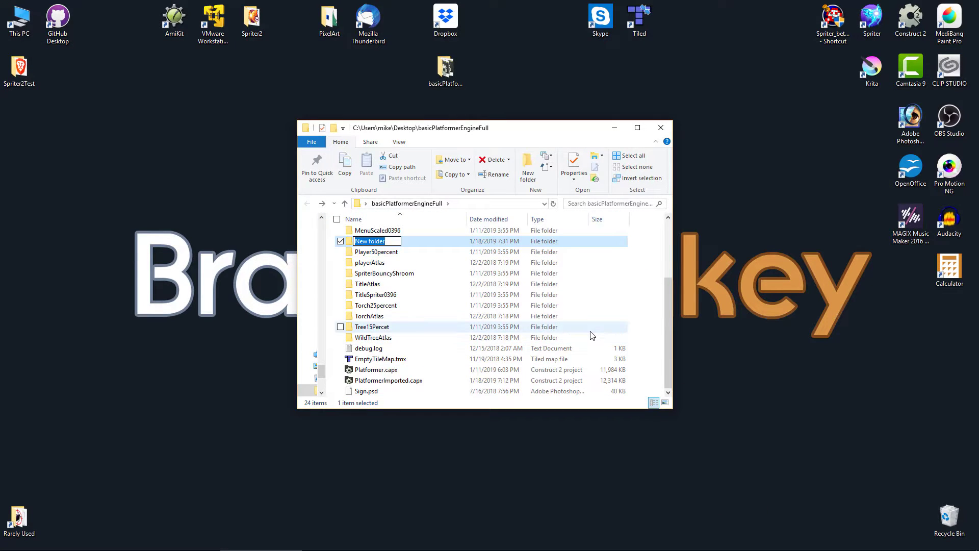
type("BossSpineu")
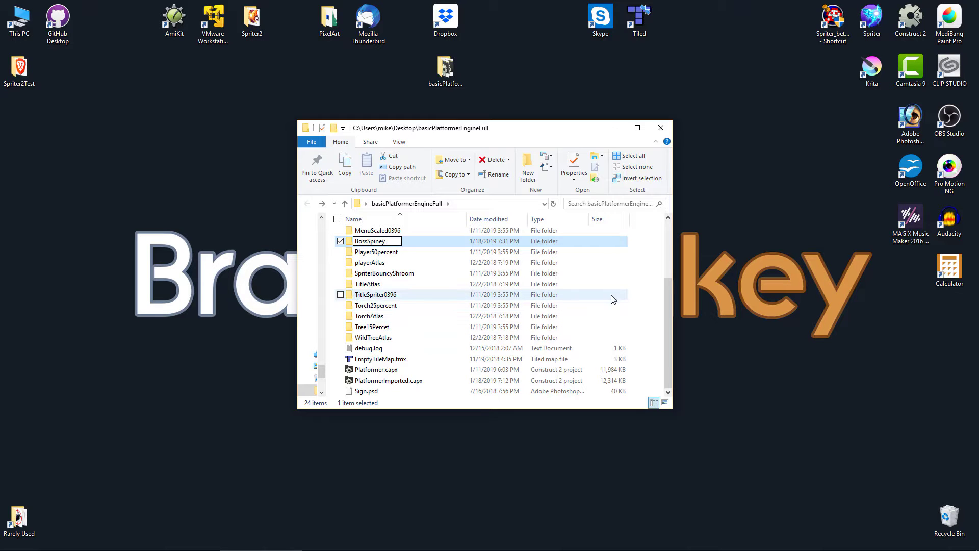
left_click(615, 295)
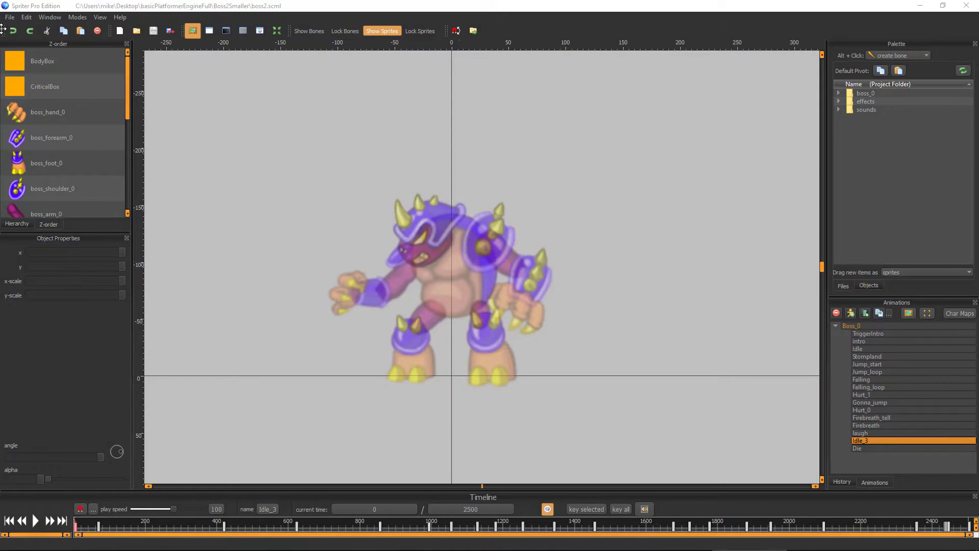
Switch to Spriter and generate spritesheets for the project images, setting the base file name to BossSpiney in the BossSpiney folder
left_click(10, 19)
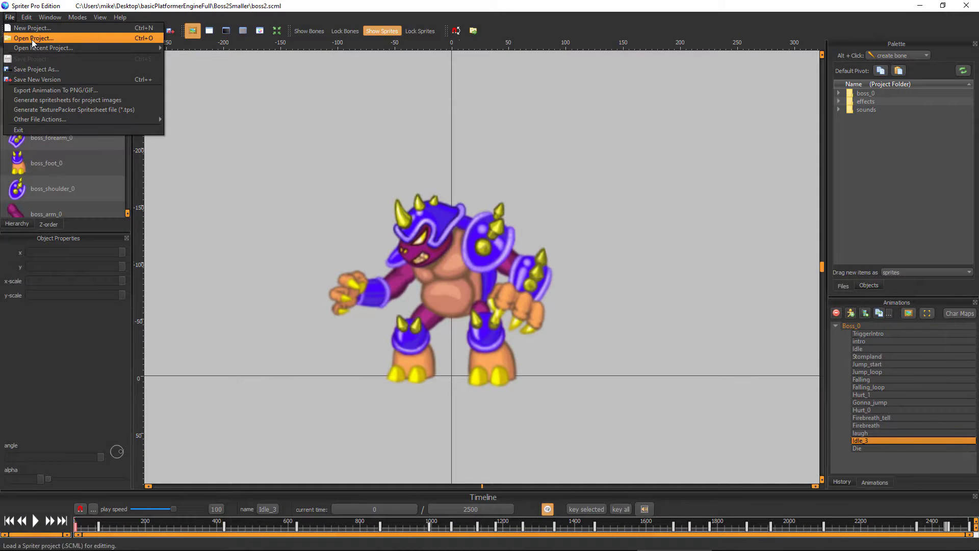
left_click(45, 100)
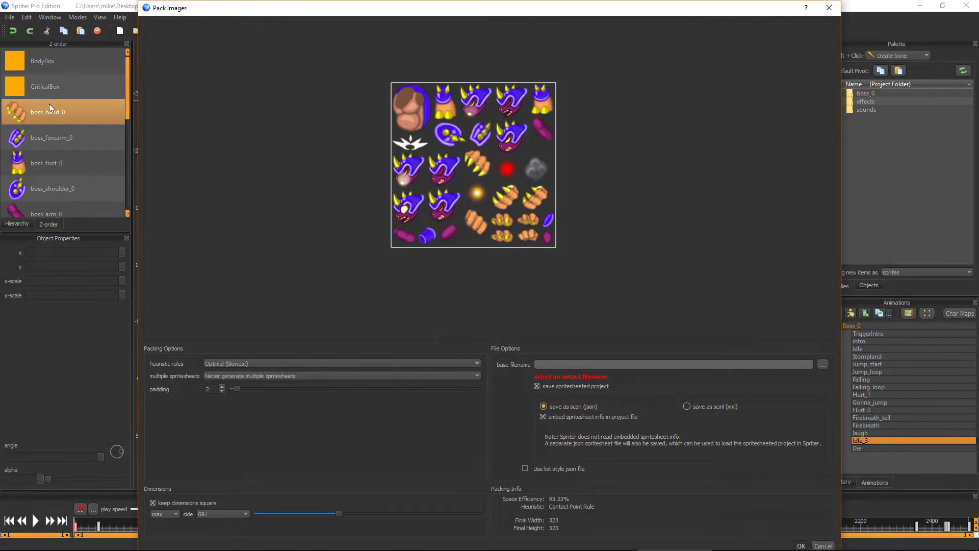
left_click(823, 364)
left_click(321, 41)
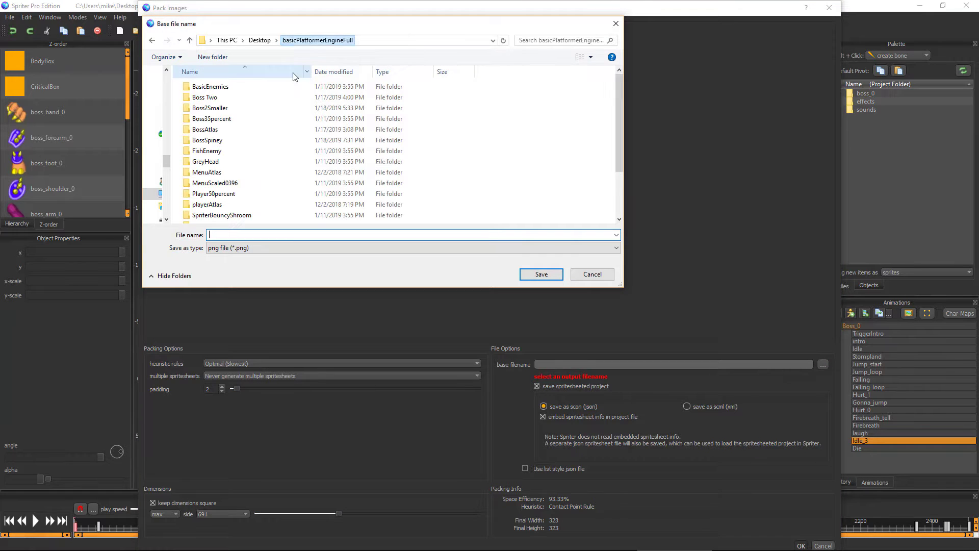
double_click(214, 143)
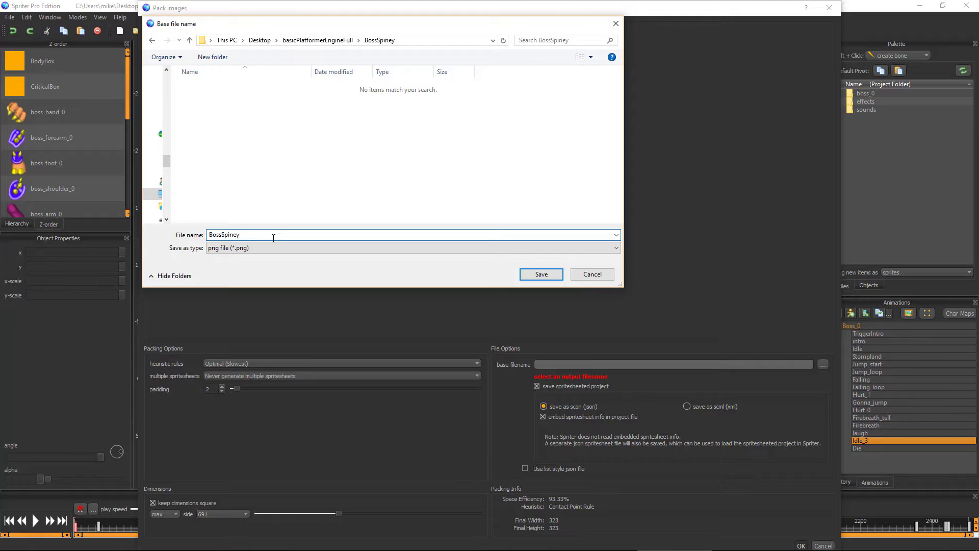
left_click(541, 276)
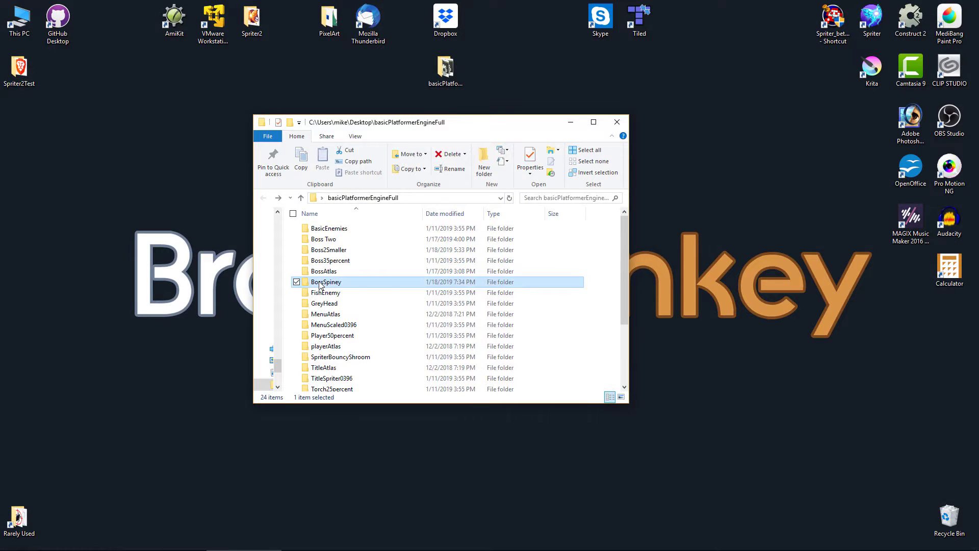
In the file explorer, compress all contents of the BossSpiney folder into a zip file named BossSpiney.zip
double_click(319, 282)
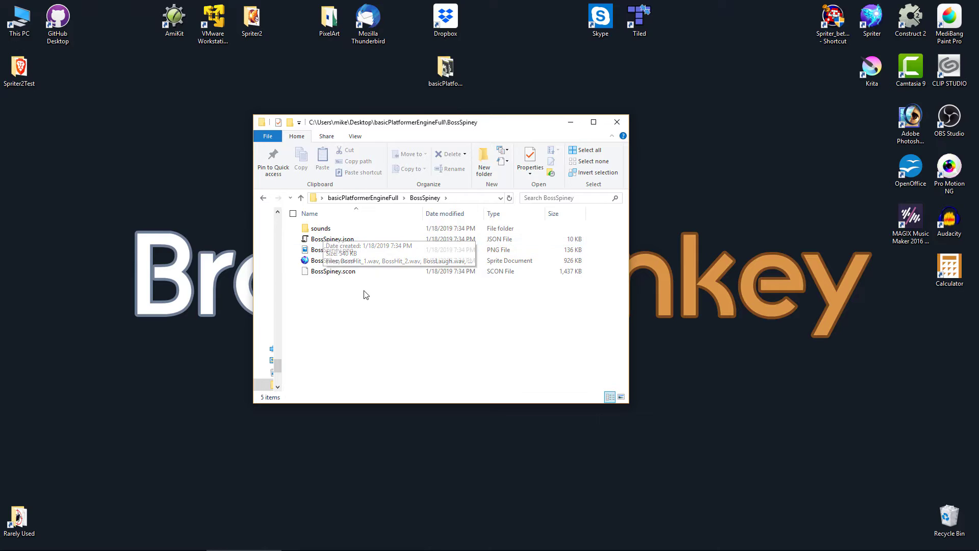
left_click_drag(364, 295, 318, 232)
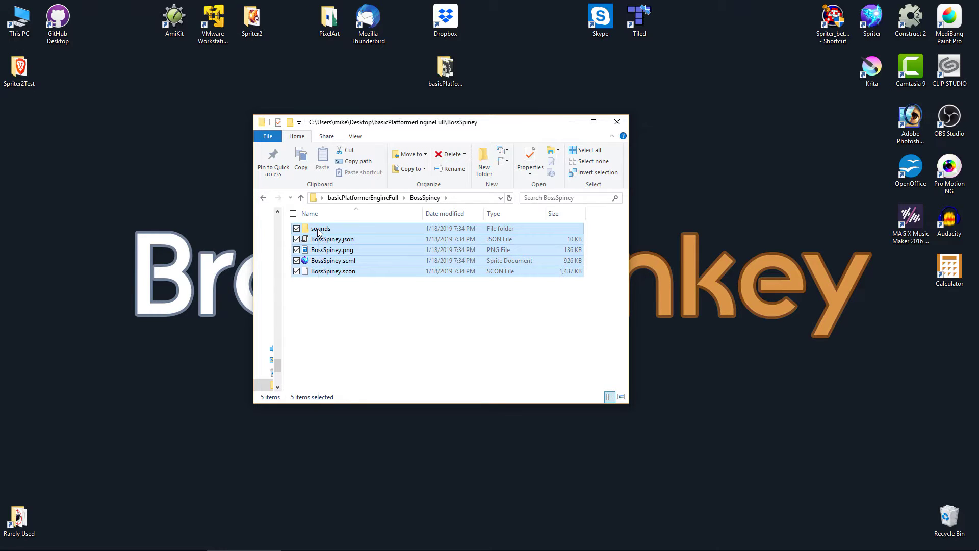
right_click(318, 232)
mouse_move(258, 355)
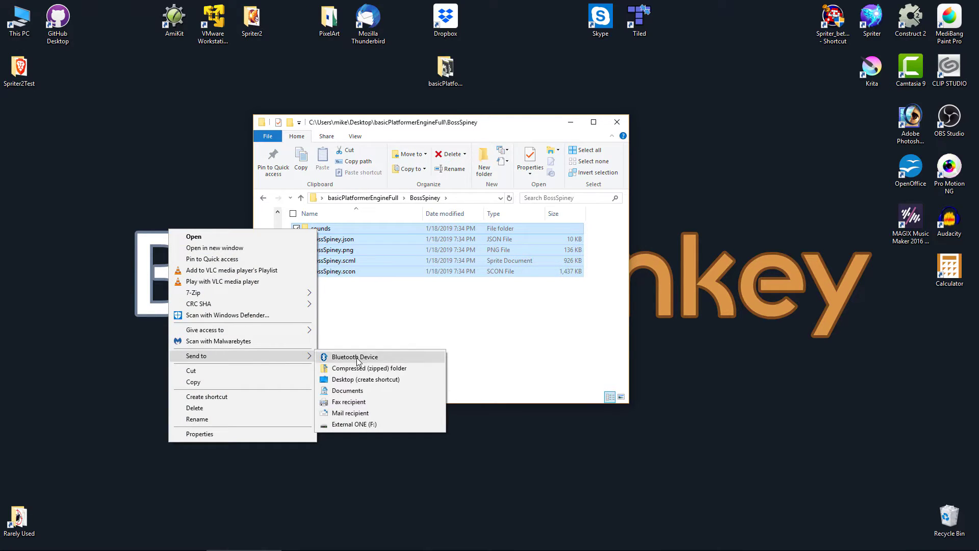
left_click(361, 368)
type("Boss")
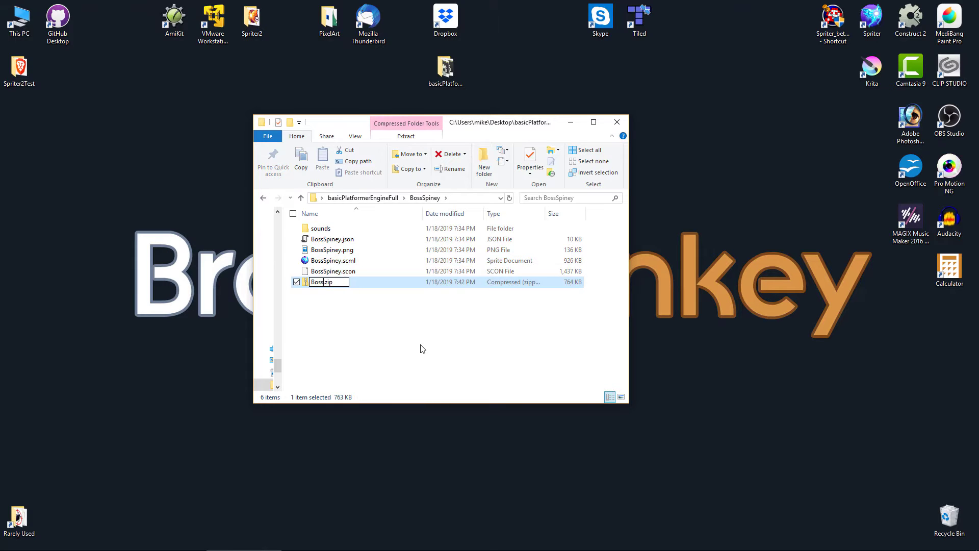
type("Spiney")
key("Return")
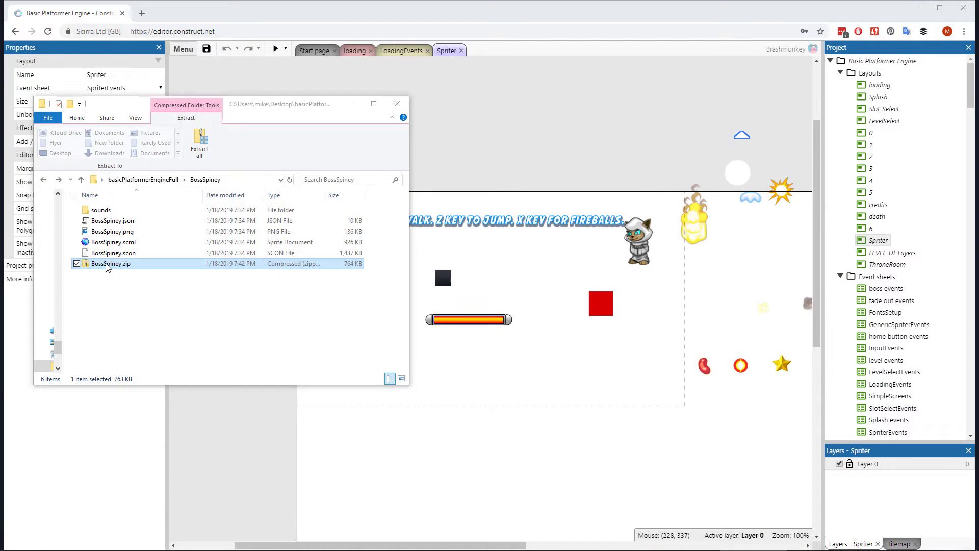
Import BossSpiney.zip and its sounds into the Spriter layout in Construct 3, and add BossSpiney to the SpriterBosses family
left_click_drag(108, 266, 518, 281)
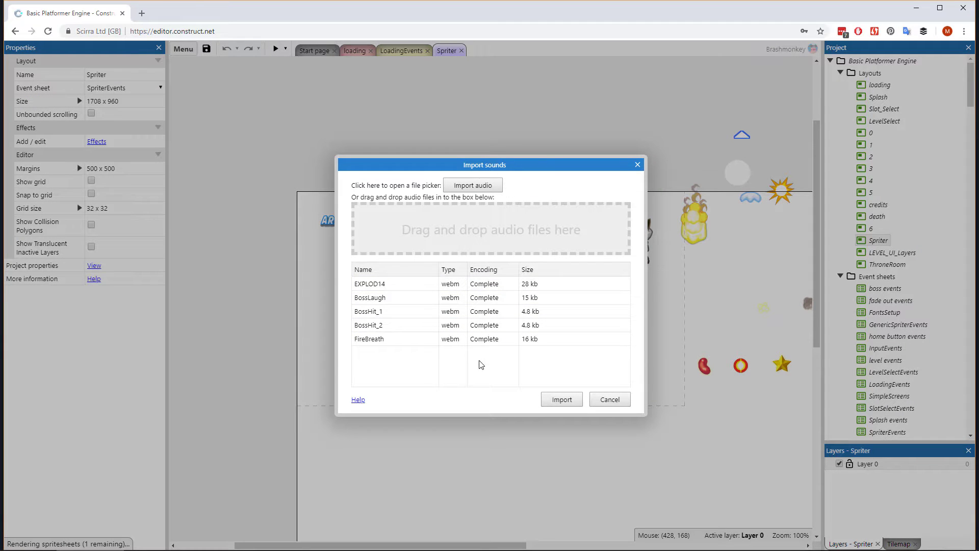
left_click(562, 400)
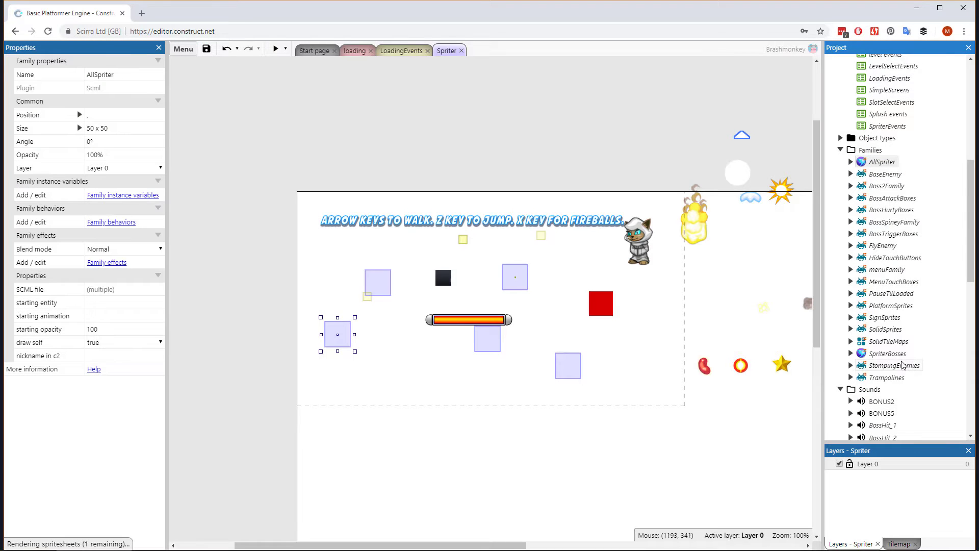
double_click(890, 354)
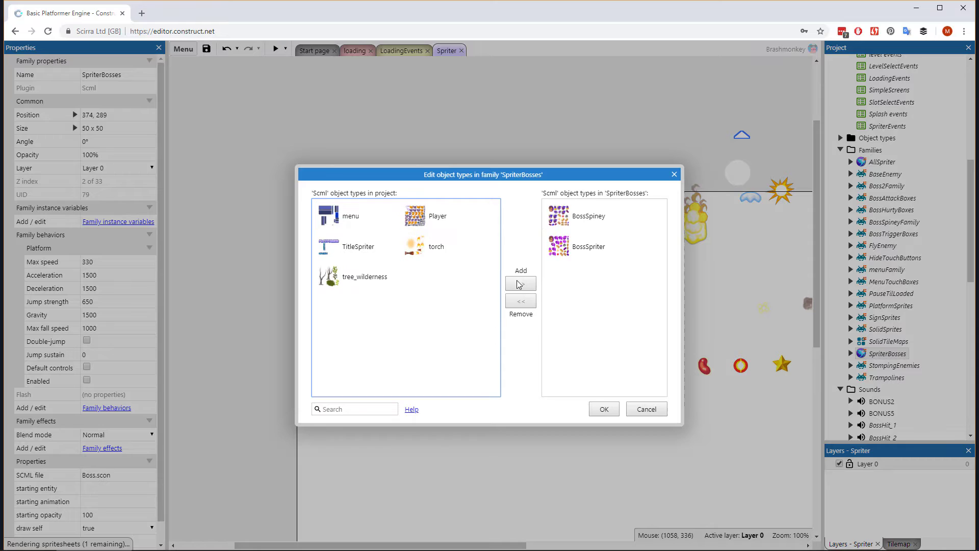
left_click(604, 409)
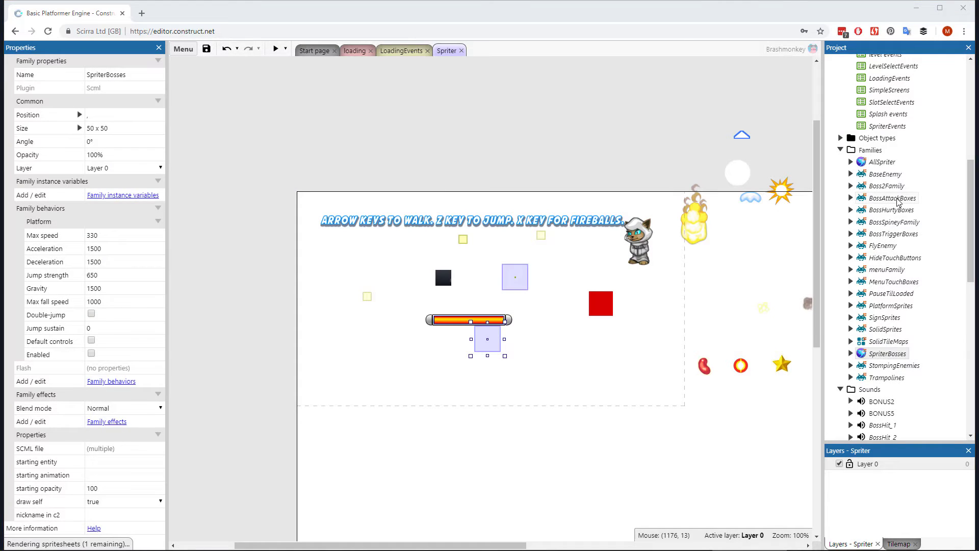
Add the BossSpiney_Boss_0_AttackBox sprite to the BossAttackBoxes family
right_click(898, 201)
left_click(830, 209)
scroll(424, 306, "down", 3)
double_click(398, 245)
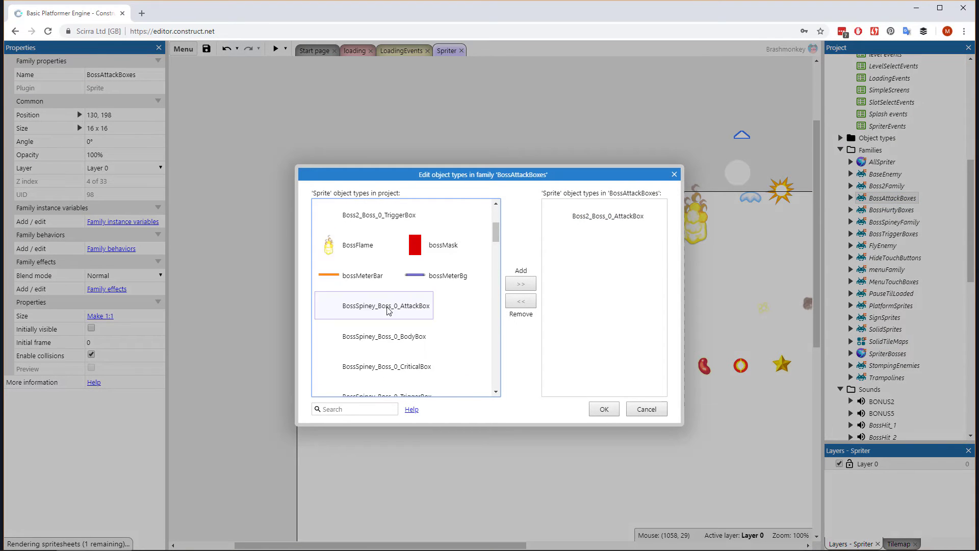
key("Return")
Add the BossSpiney_Boss_0_BodyBox and BossSpiney_Boss_0_CriticalBox sprites to the BossHurtyBoxes family
right_click(892, 209)
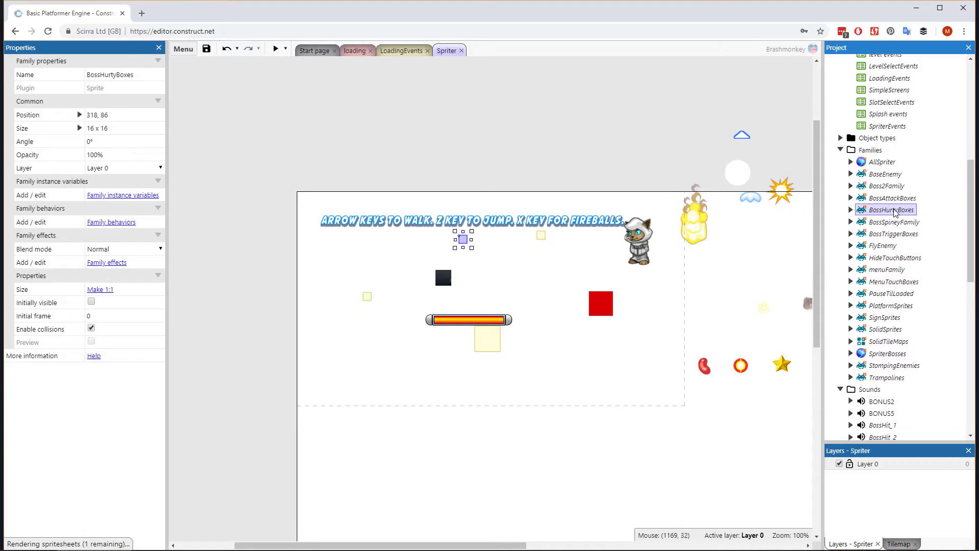
left_click(827, 216)
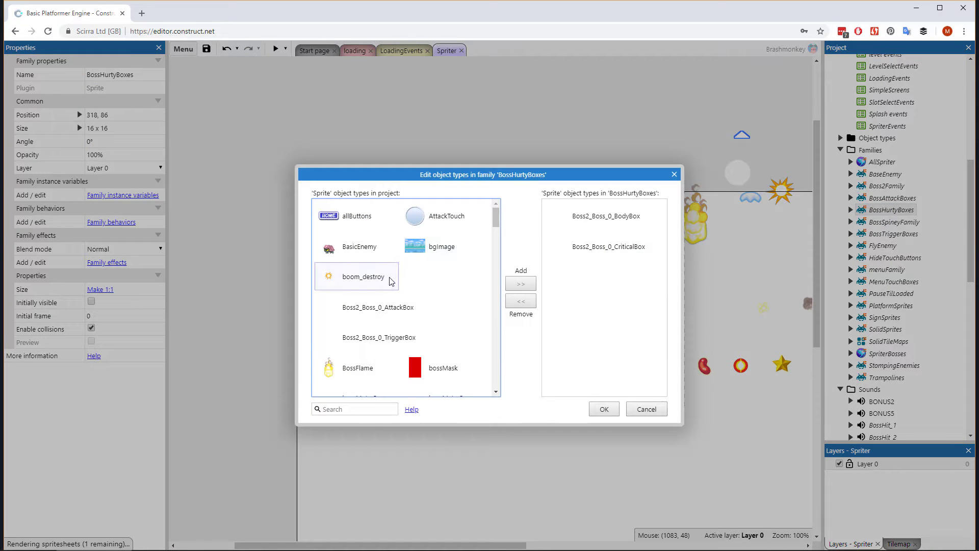
scroll(391, 281, "down", 3)
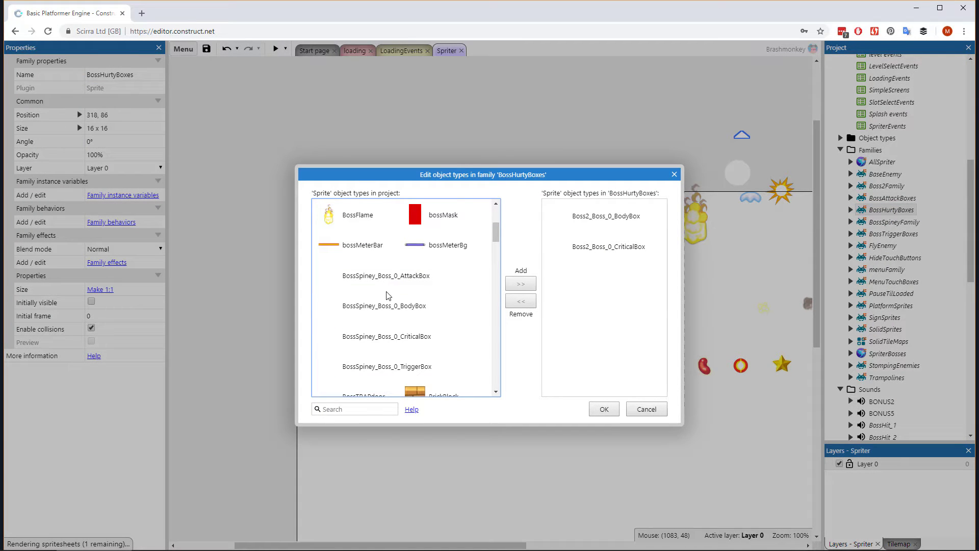
left_click(375, 312)
left_click(521, 283)
left_click(392, 309)
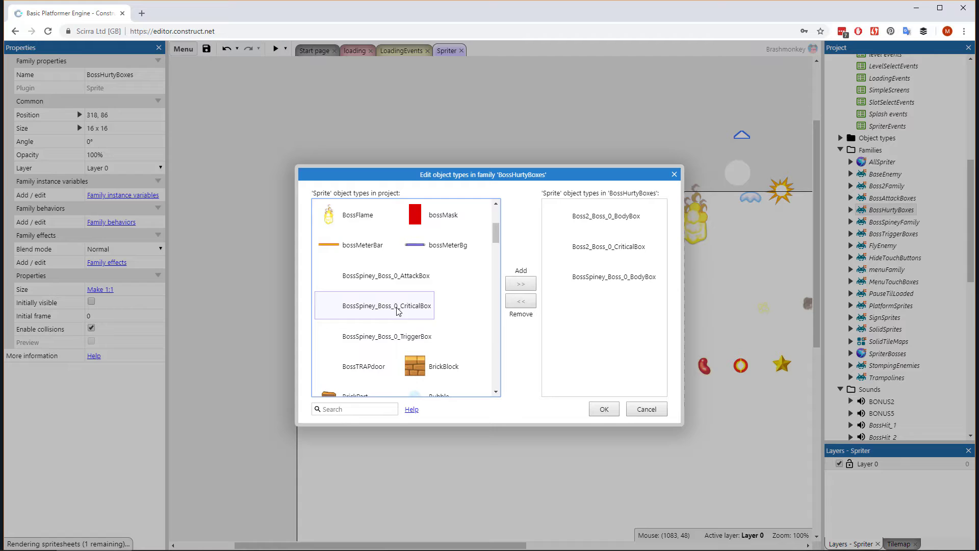
left_click(521, 283)
left_click(604, 409)
Add the BossSpiney_Boss_0_TriggerBox sprite to the BossTriggerBoxes family
right_click(893, 235)
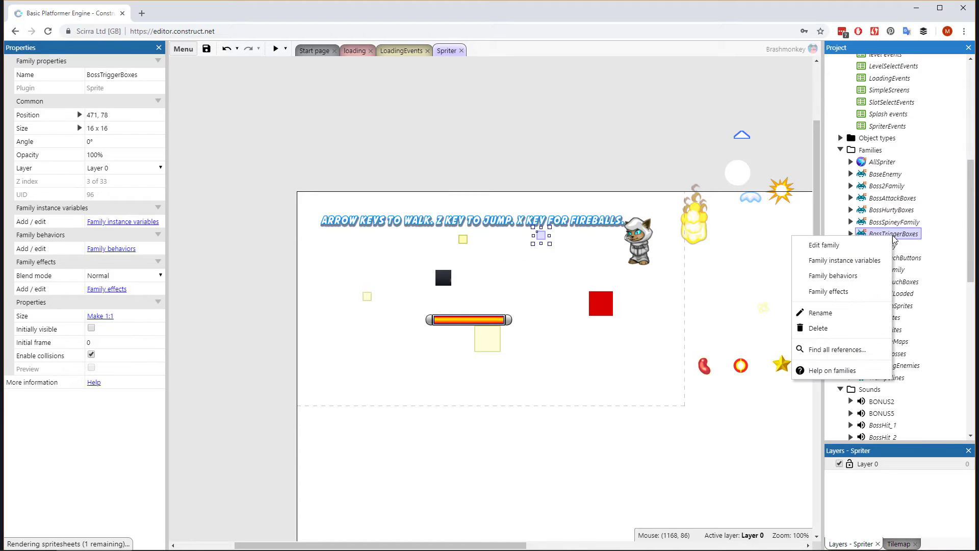
left_click(835, 248)
scroll(408, 311, "down", 5)
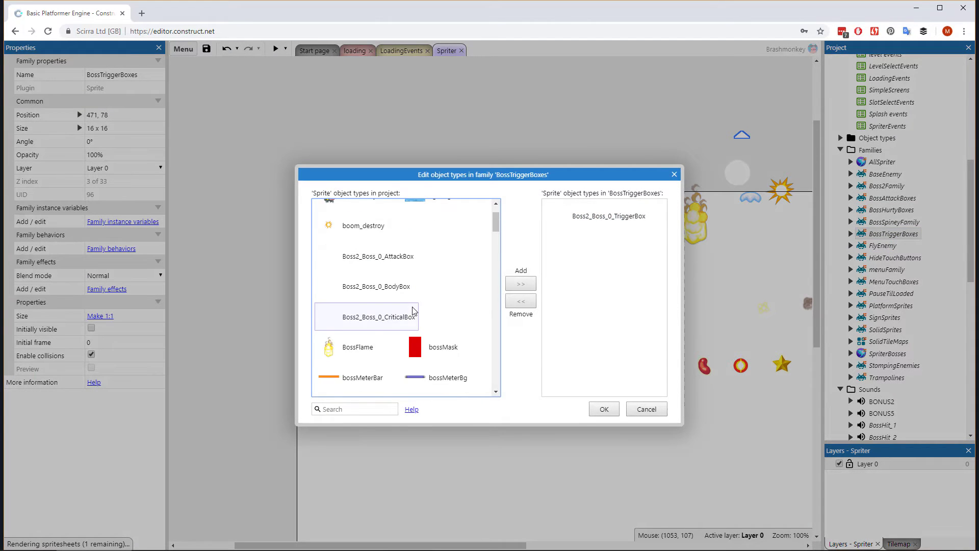
scroll(413, 311, "down", 1)
left_click(408, 344)
left_click(520, 283)
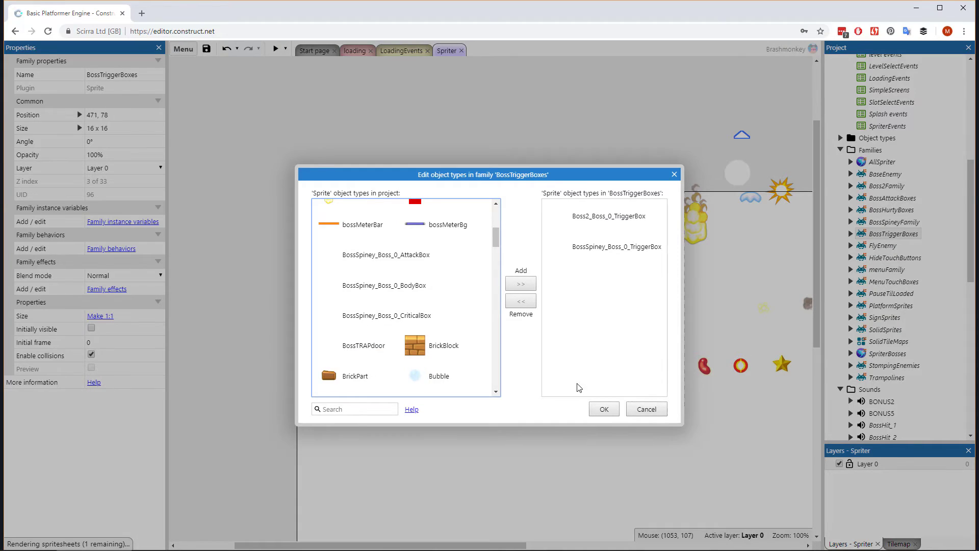
left_click(604, 409)
In the ThroneRoom layout, place a bossMask and a BossSpiney object overlapping on the floor beneath the second waterfall, on layer FG
scroll(890, 255, "up", 6)
double_click(887, 264)
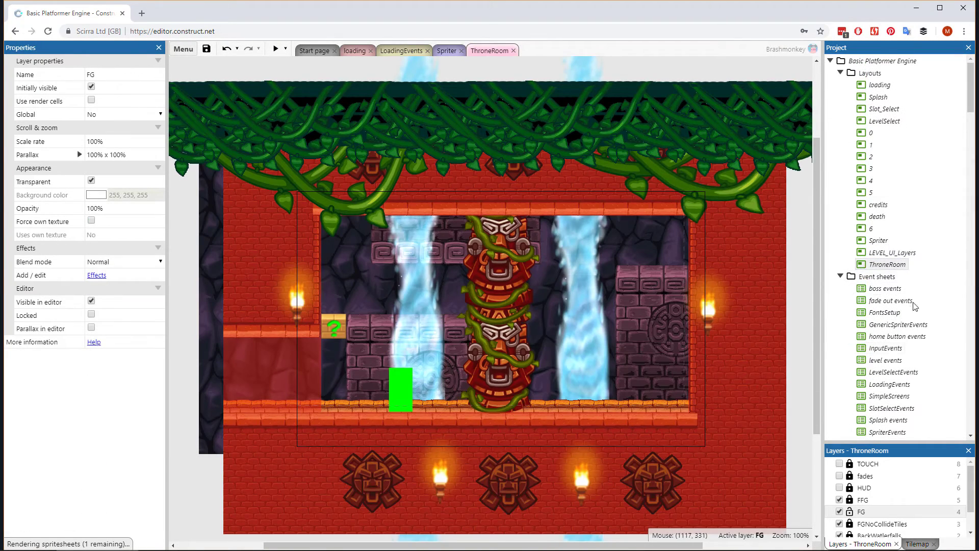
scroll(915, 306, "down", 5)
left_click_drag(883, 321, 619, 397)
scroll(872, 272, "down", 2)
left_click_drag(880, 257, 607, 380)
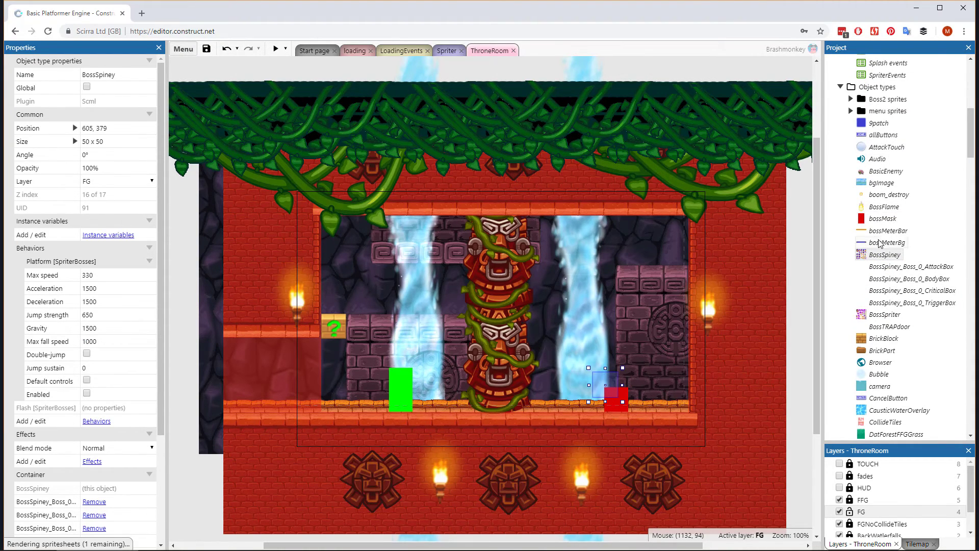
Check which event sheet is assigned to the ThroneRoom layout
scroll(880, 244, "up", 6)
left_click(885, 213)
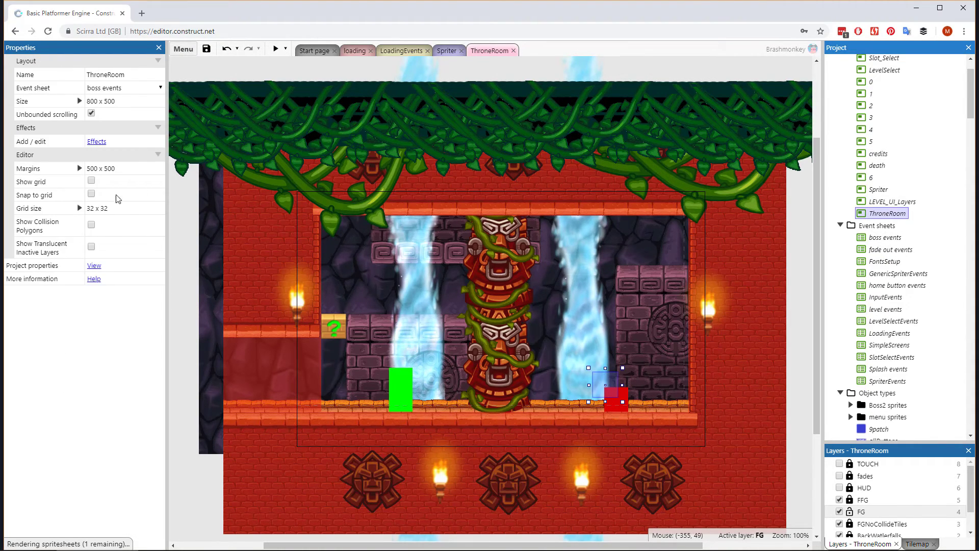
left_click(71, 90)
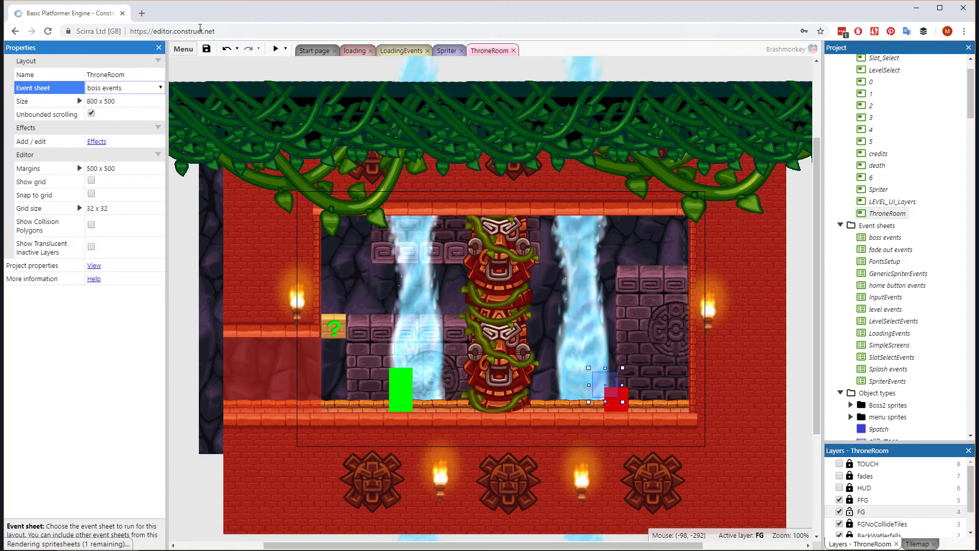
Preview the ThroneRoom layout in a maximized window, hit the question-mark block and playtest the fight against the Spiney boss
left_click(275, 49)
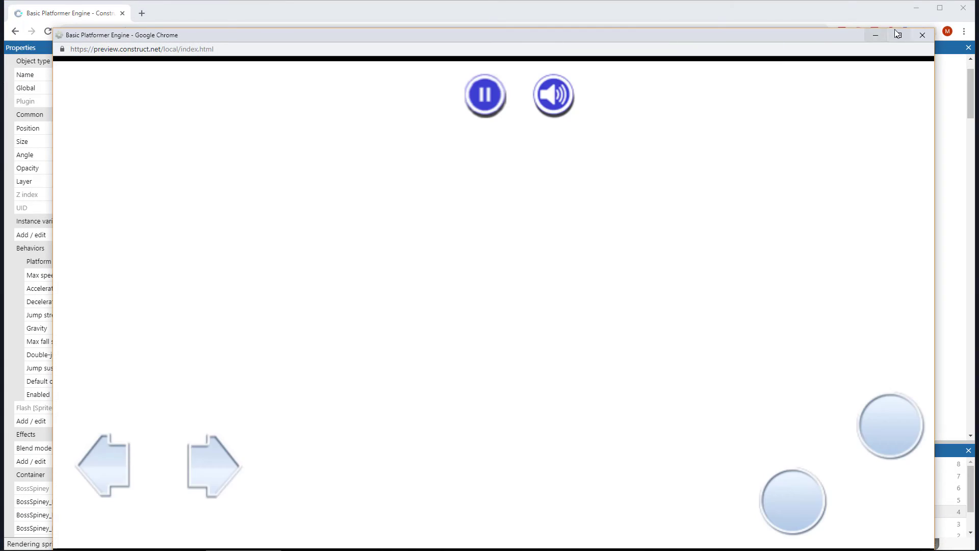
double_click(797, 35)
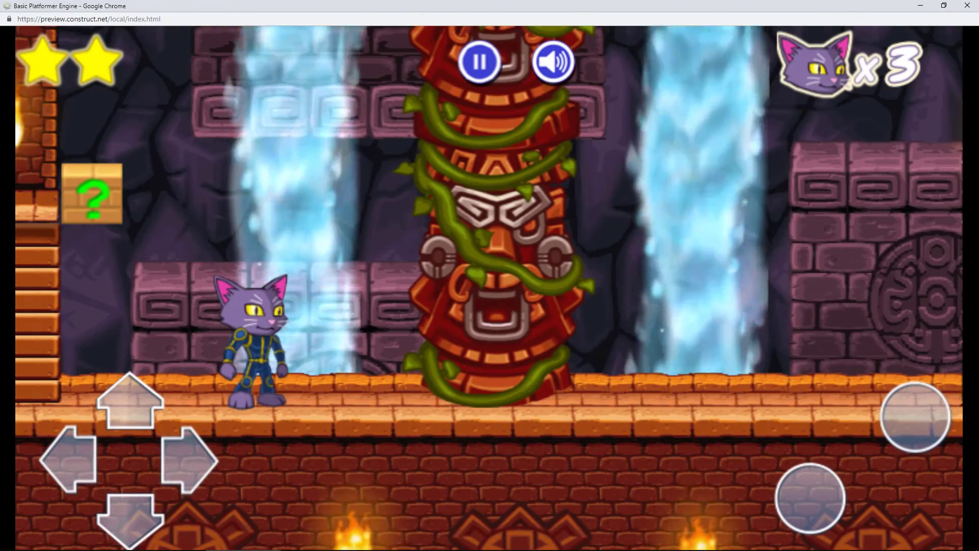
key("Left")
key("Up")
key("Right")
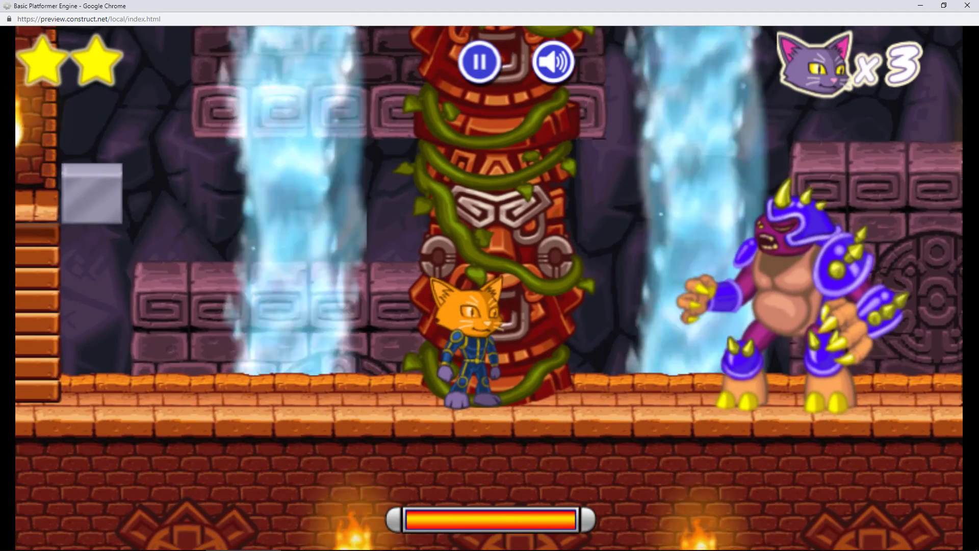
key("Up")
key("Right")
key("Left")
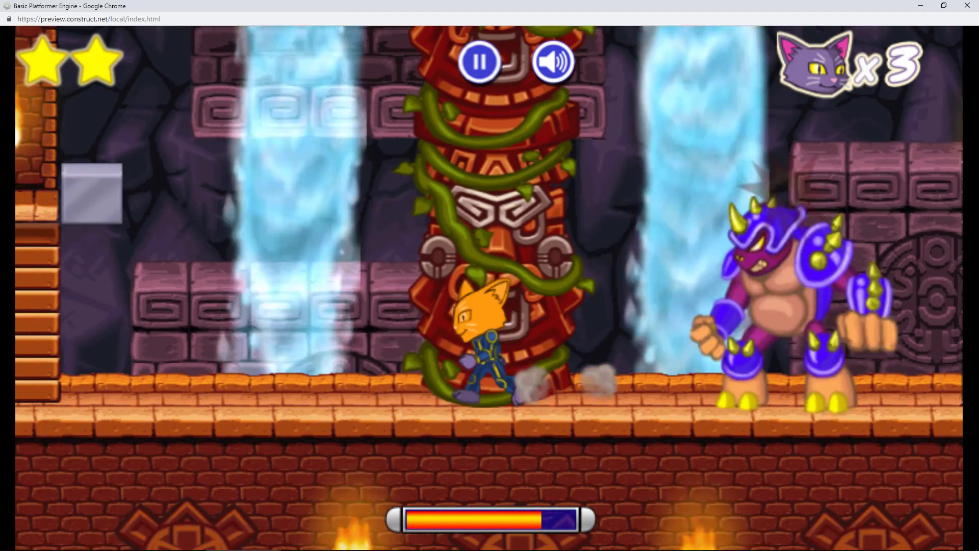